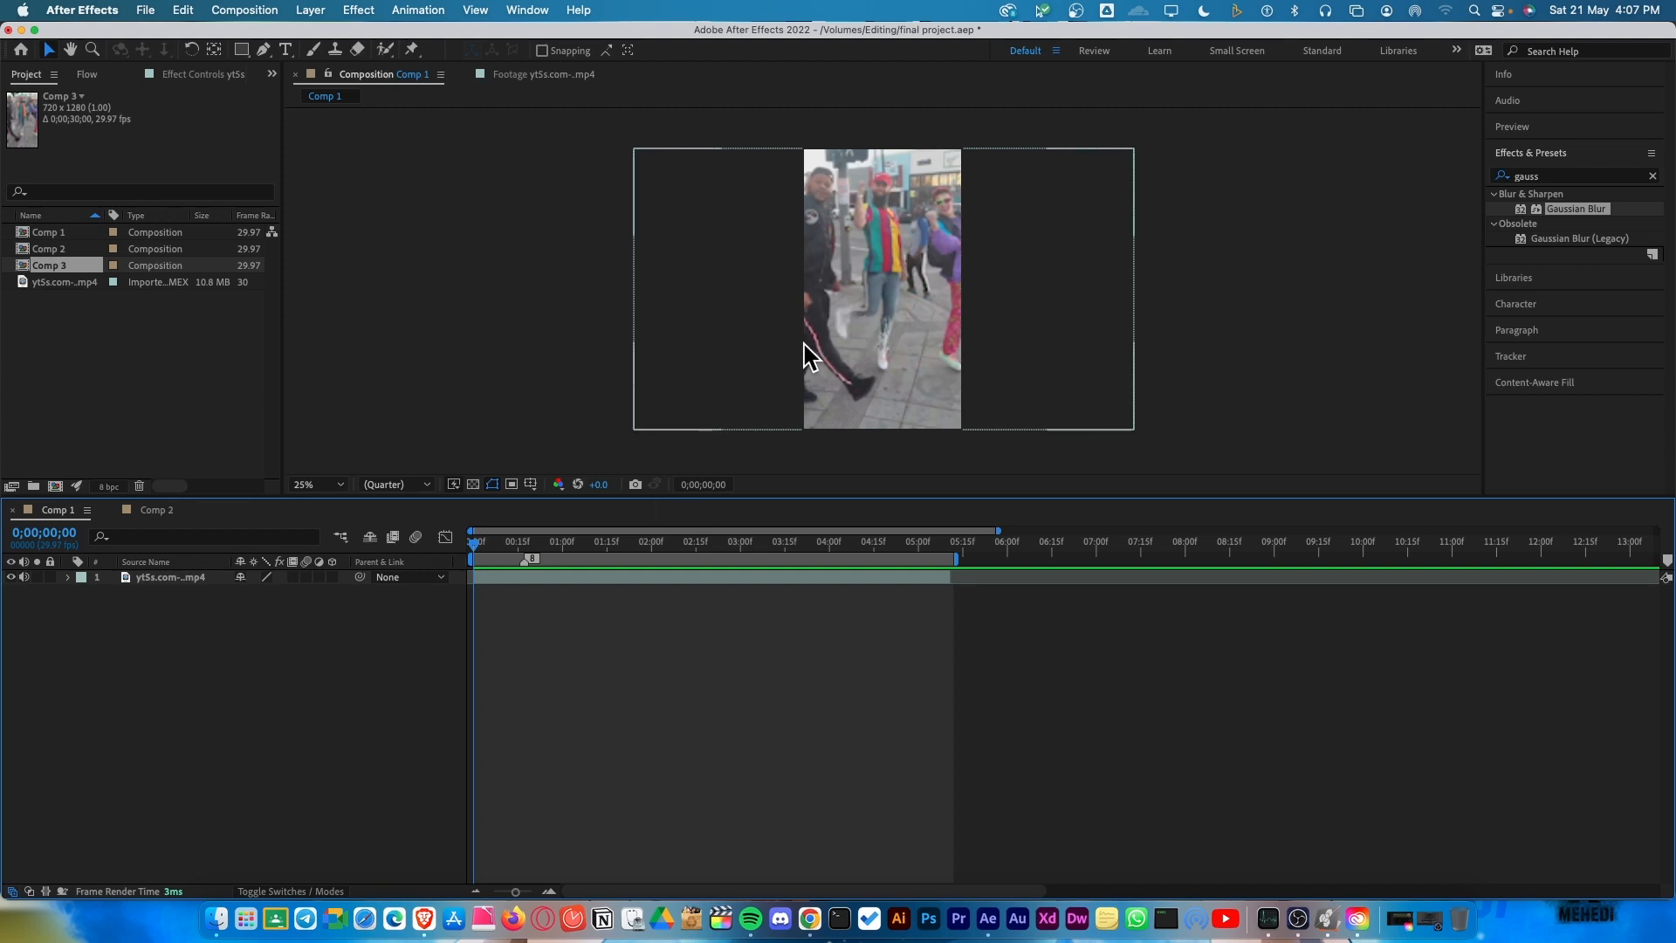
Find Twixtor Pro among the effects and apply it to the video layer in Comp 1.
{"action": "left_click_drag", "start_coordinate": [597, 549], "coordinate": [803, 552]}
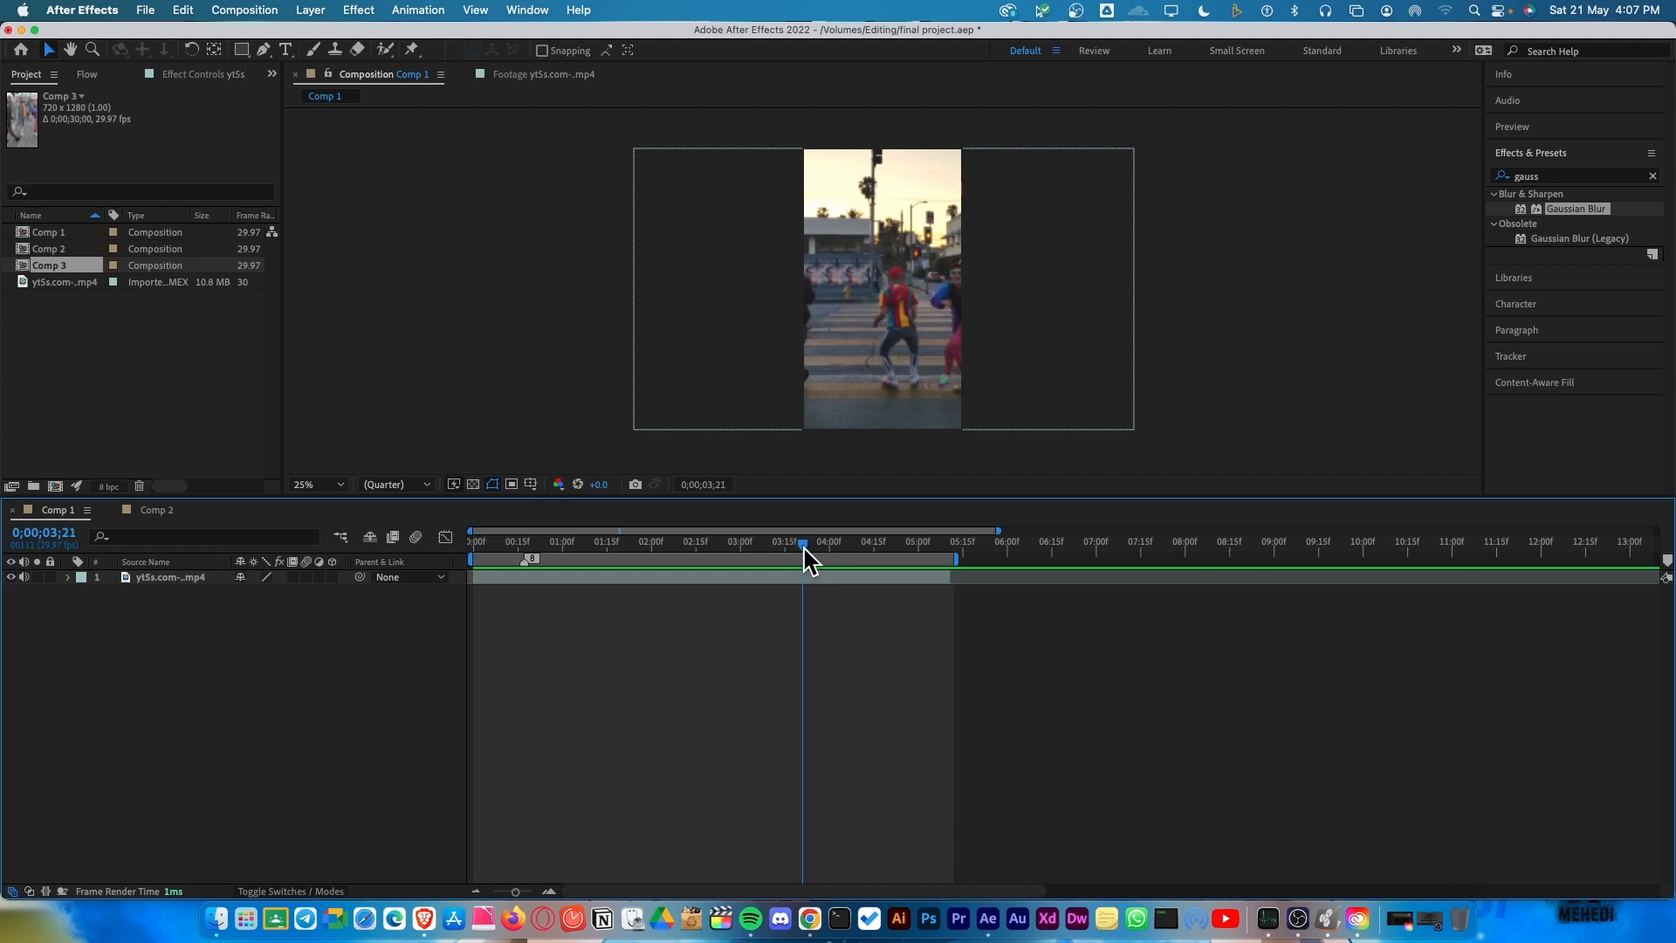
{"action": "key", "text": "Home"}
{"action": "left_click", "coordinate": [1652, 175]}
{"action": "left_click", "coordinate": [1603, 177]}
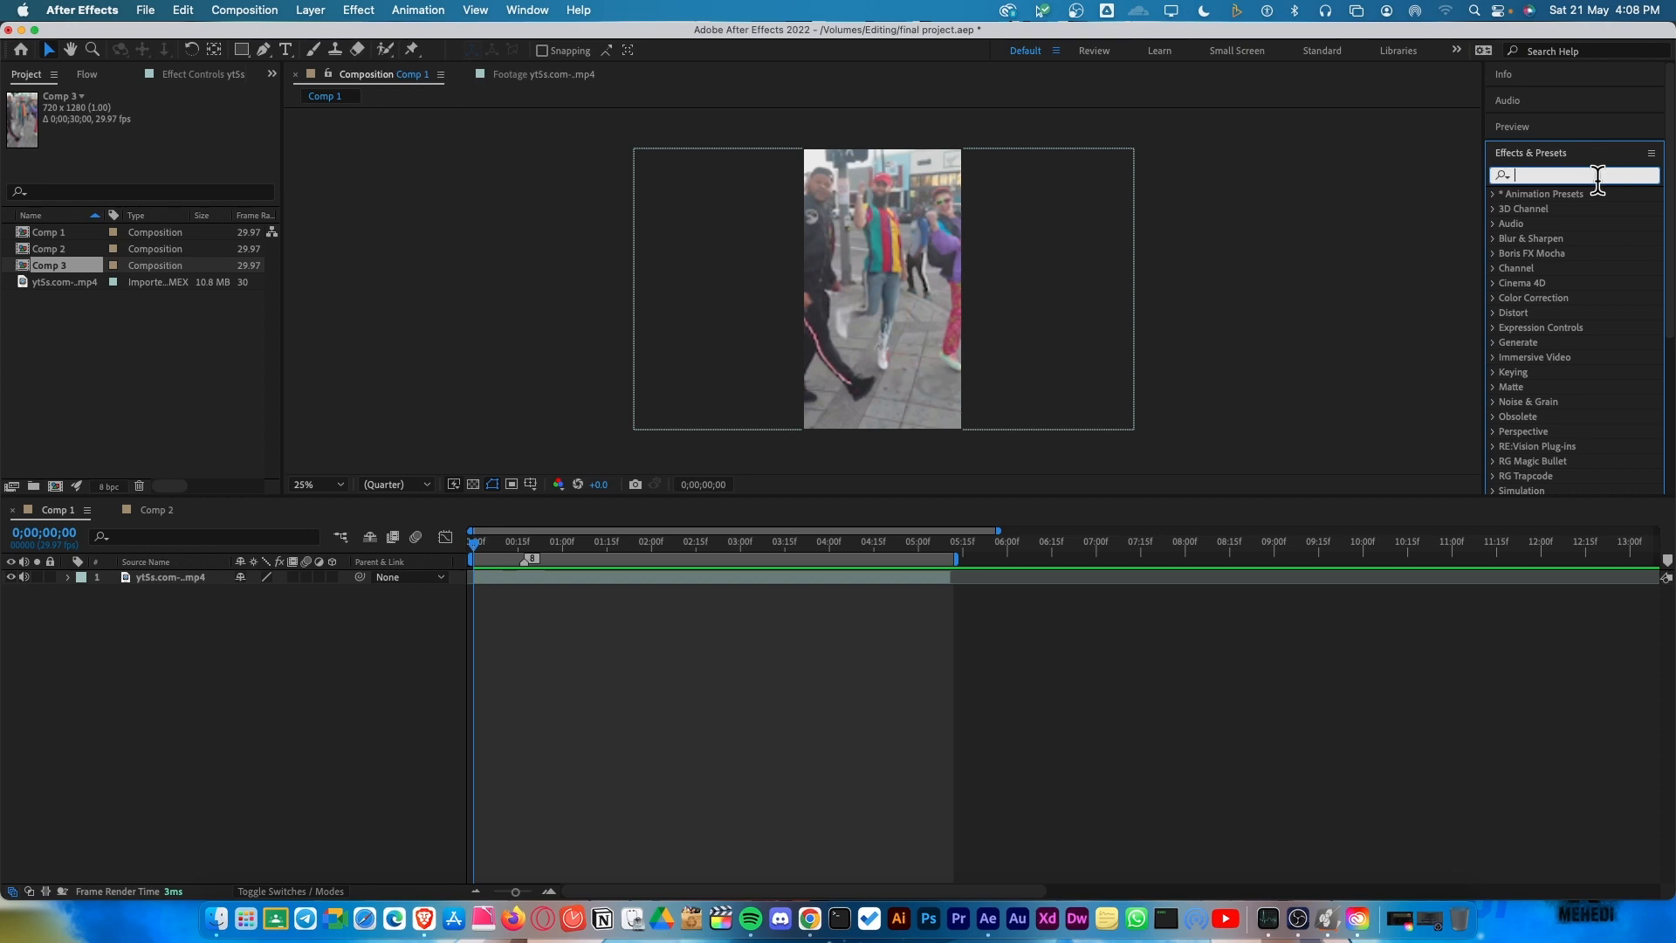
{"action": "type", "text": "twixtor"}
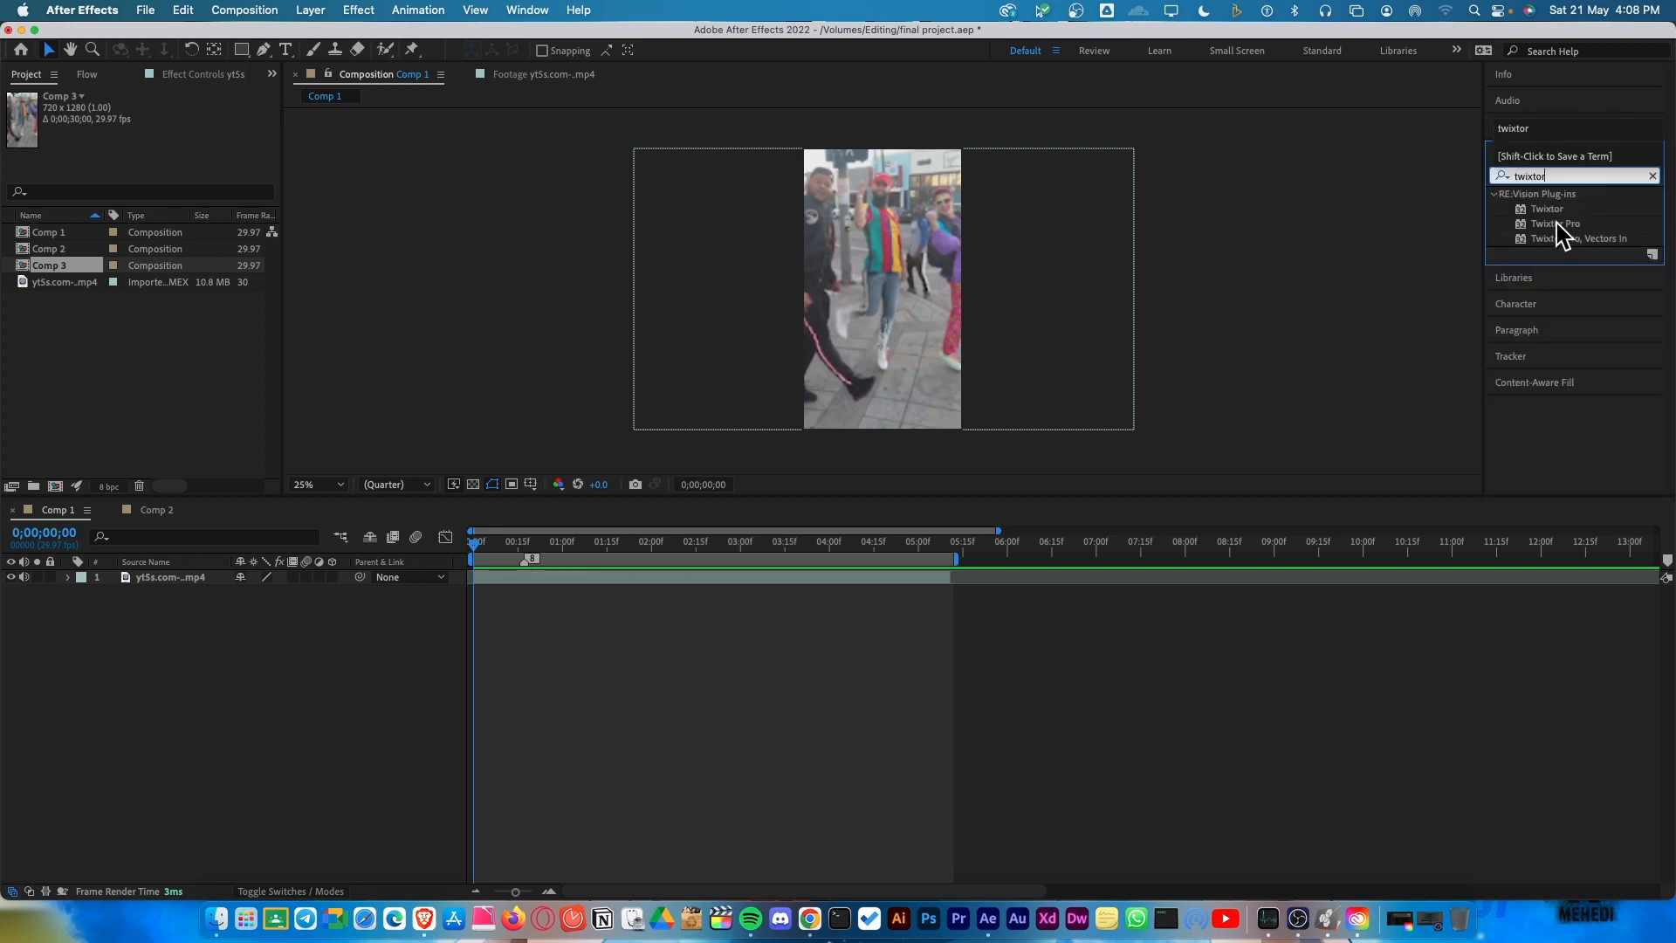
{"action": "left_click_drag", "start_coordinate": [1556, 223], "coordinate": [95, 108]}
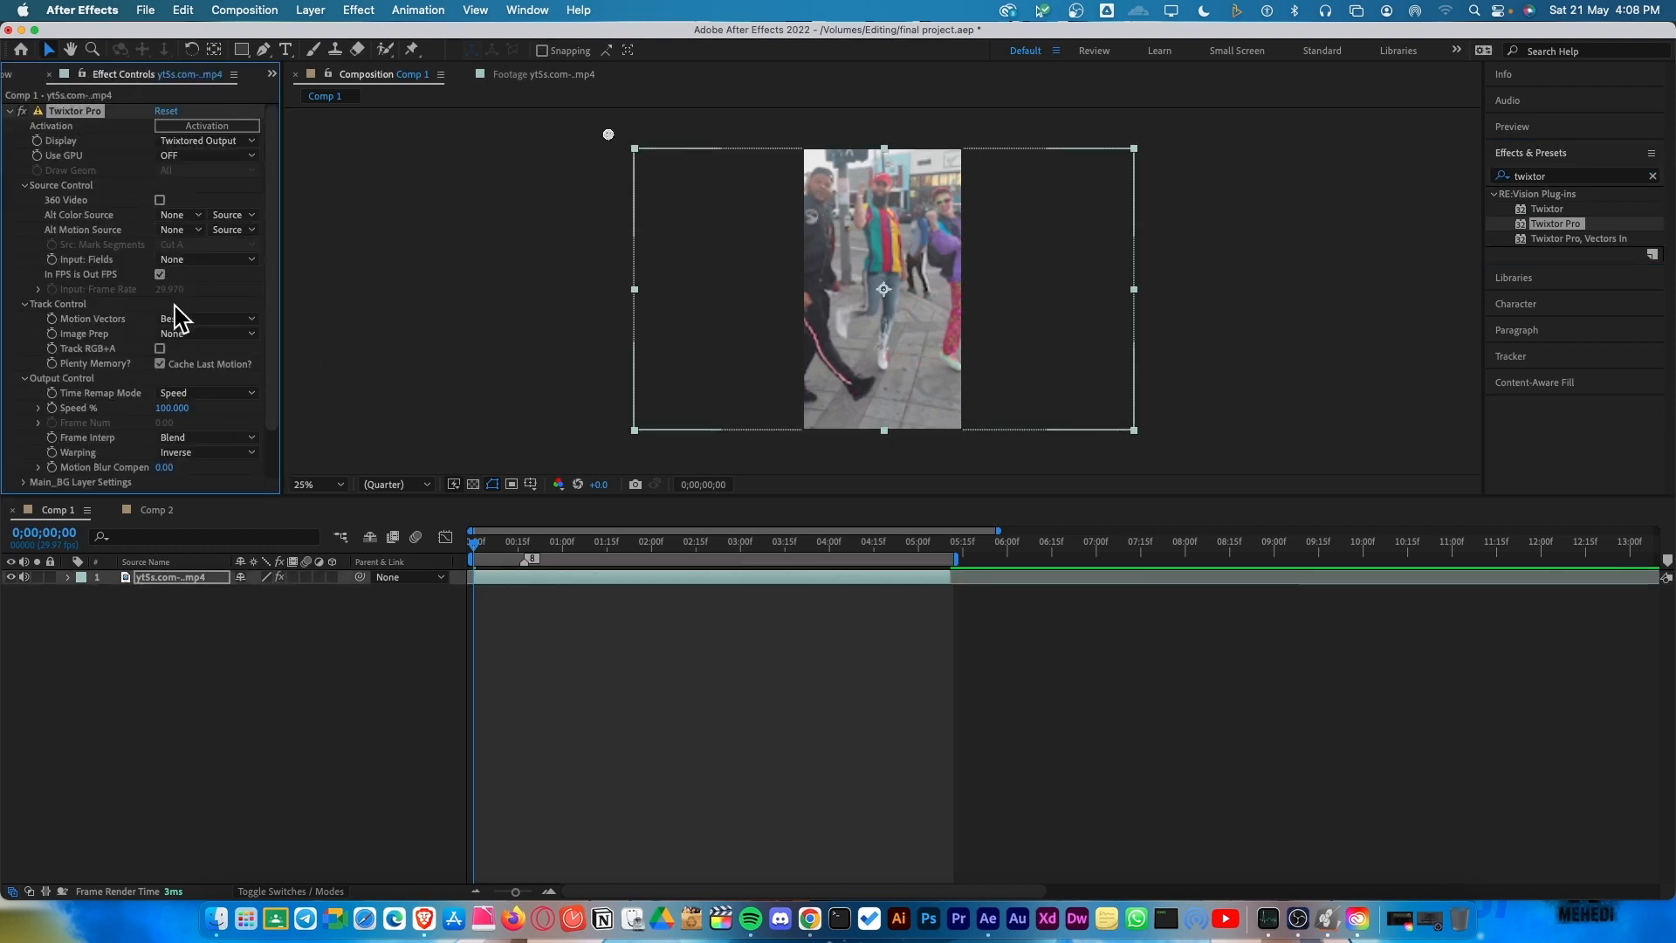
Set Twixtor Pro's frame interpolation to Motion Weighted Blend and its warping to Inverse w/ Smart Blend.
{"action": "scroll", "coordinate": [147, 360], "scroll_direction": "down", "scroll_amount": 2}
{"action": "left_click", "coordinate": [202, 393]}
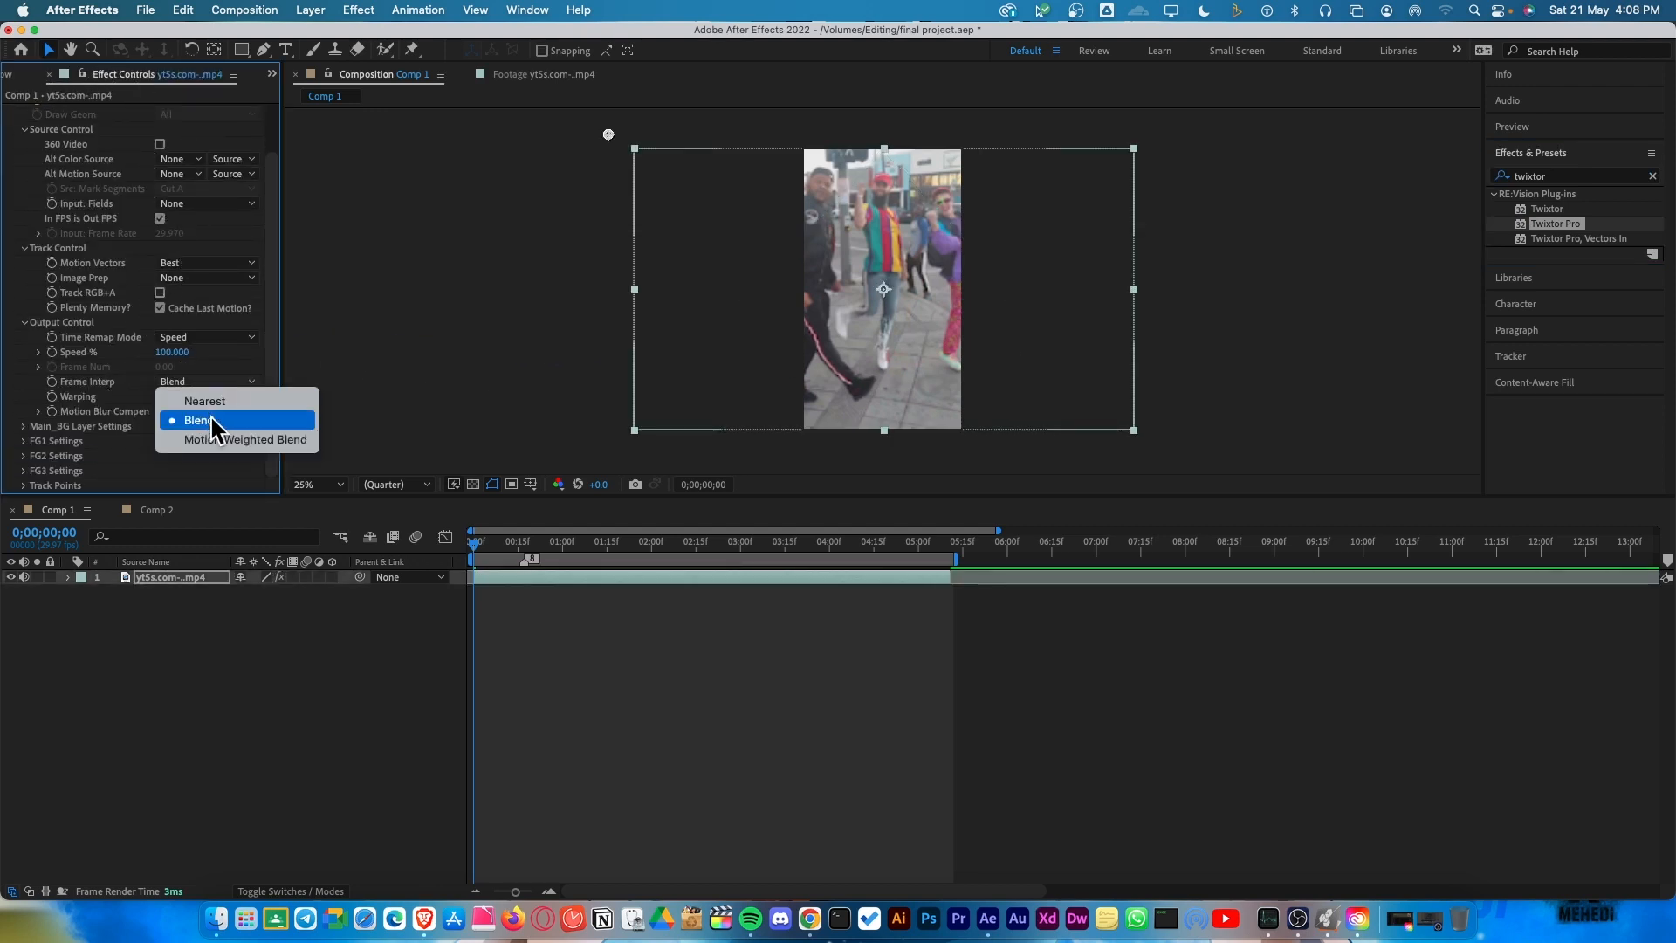
{"action": "left_click", "coordinate": [228, 443]}
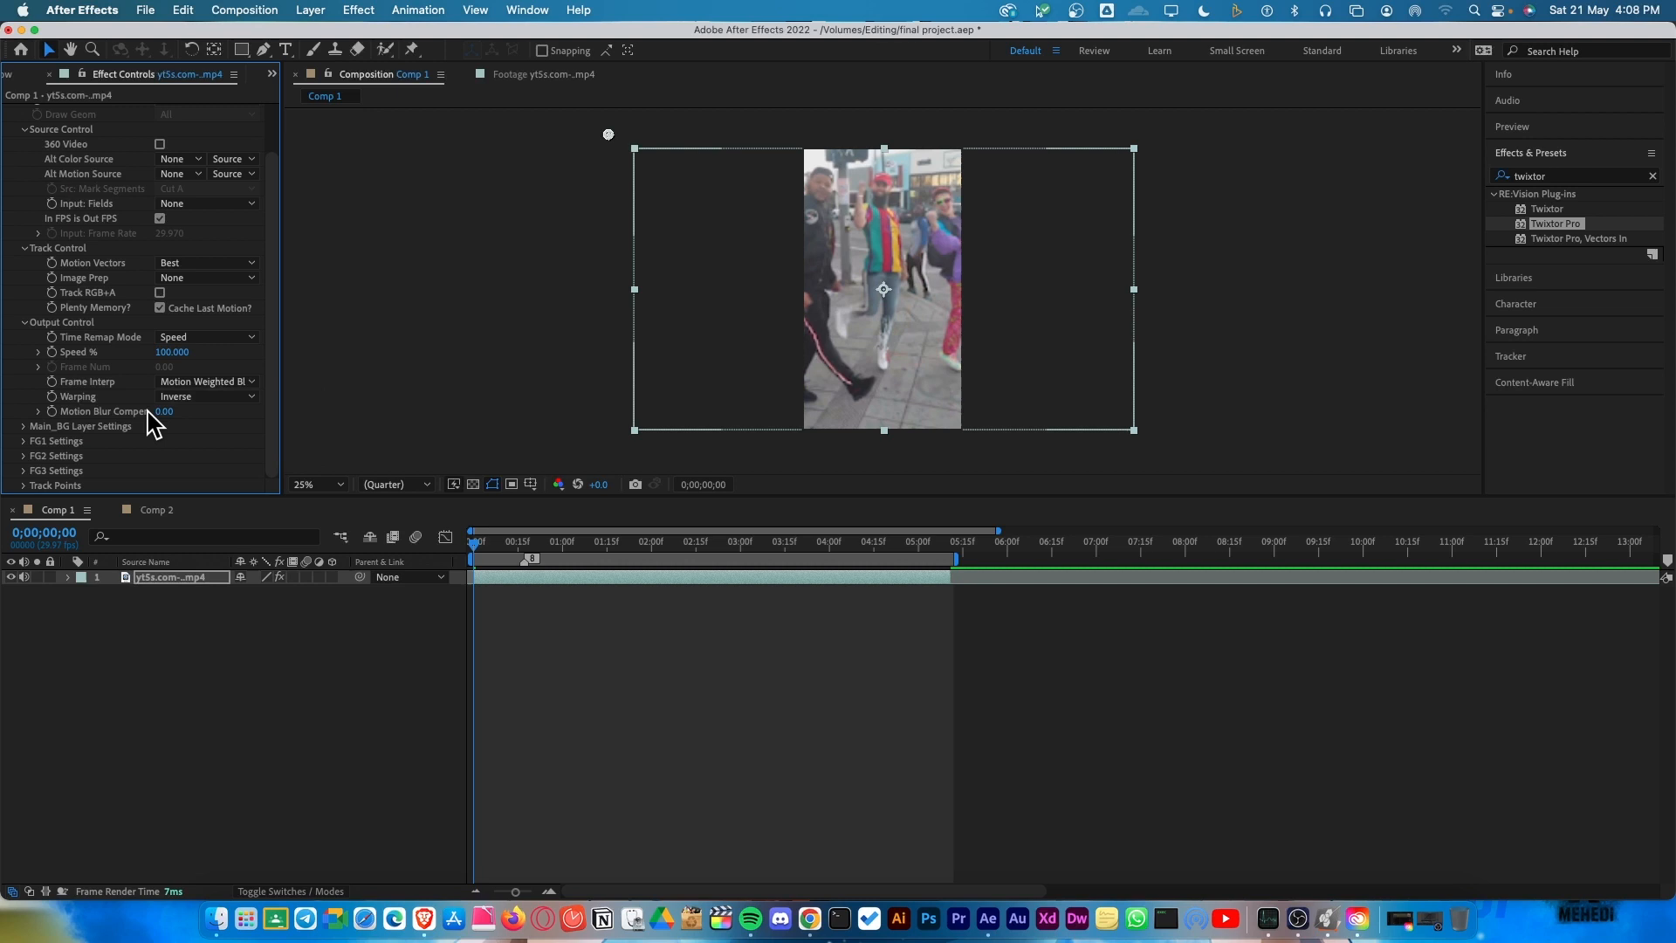
{"action": "left_click", "coordinate": [206, 398]}
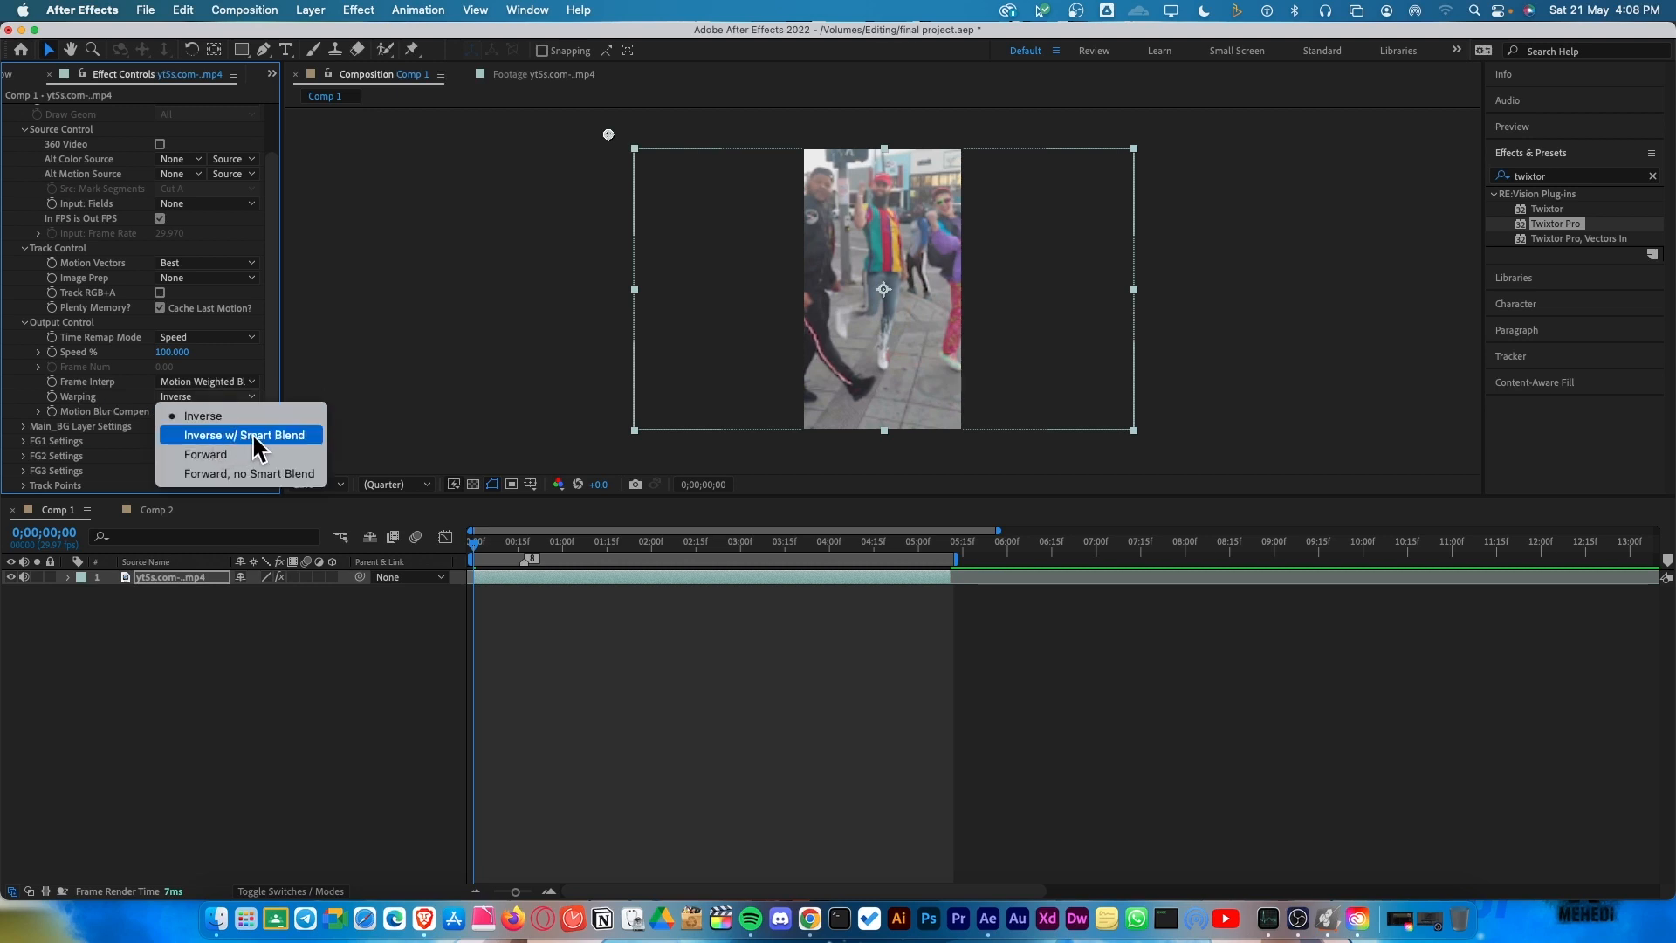
{"action": "left_click", "coordinate": [229, 434]}
{"action": "scroll", "coordinate": [565, 643], "scroll_direction": "up", "scroll_amount": 1}
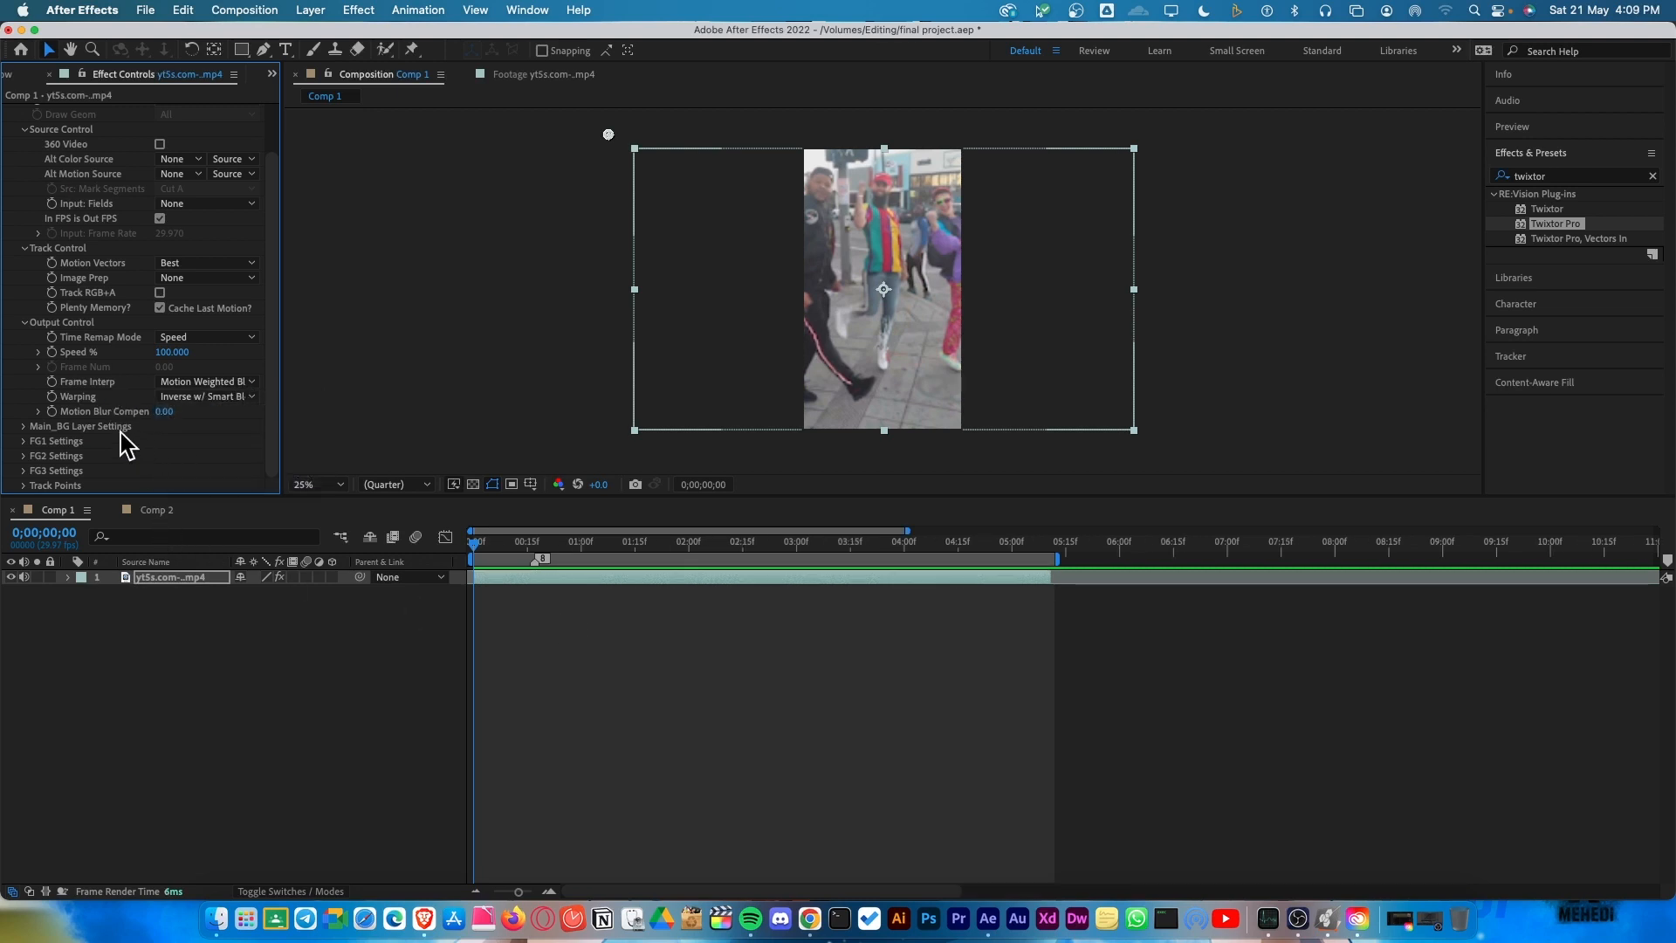
Set Twixtor Pro's motion blur compensation to 1.
{"action": "left_click", "coordinate": [164, 411]}
{"action": "type", "text": "1"}
{"action": "key", "text": "Return"}
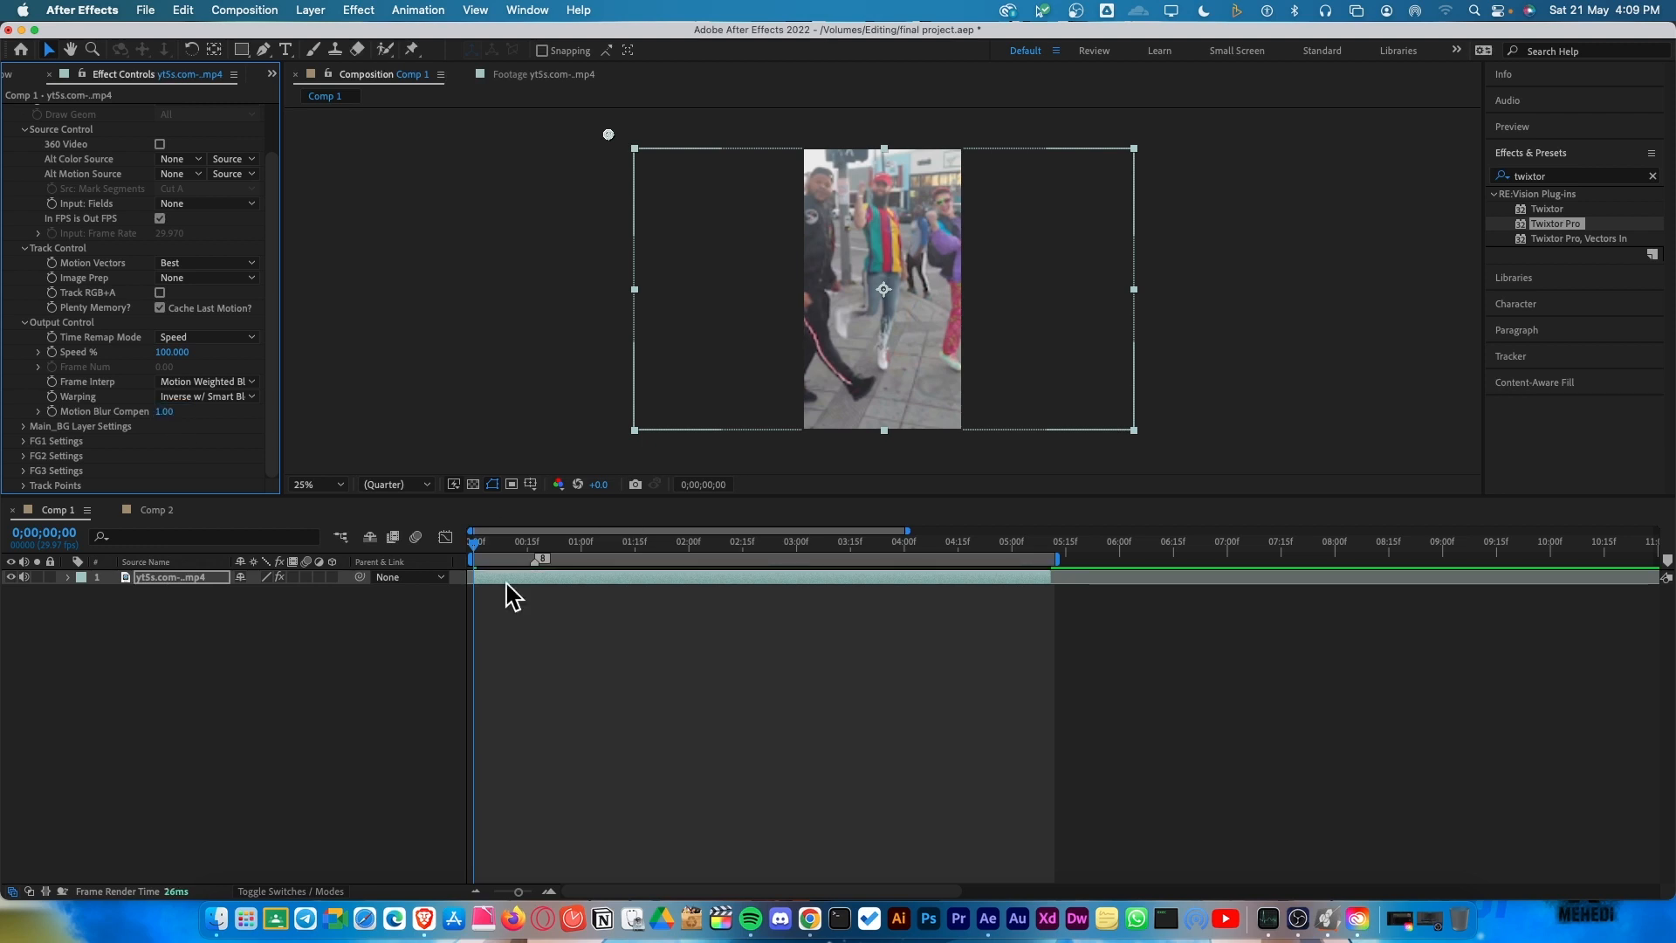
Keyframe Twixtor Pro's Speed % at 100 at 0;00;00;17 and at 10 at 0;00;00;22.
{"action": "left_click_drag", "start_coordinate": [494, 543], "coordinate": [528, 546]}
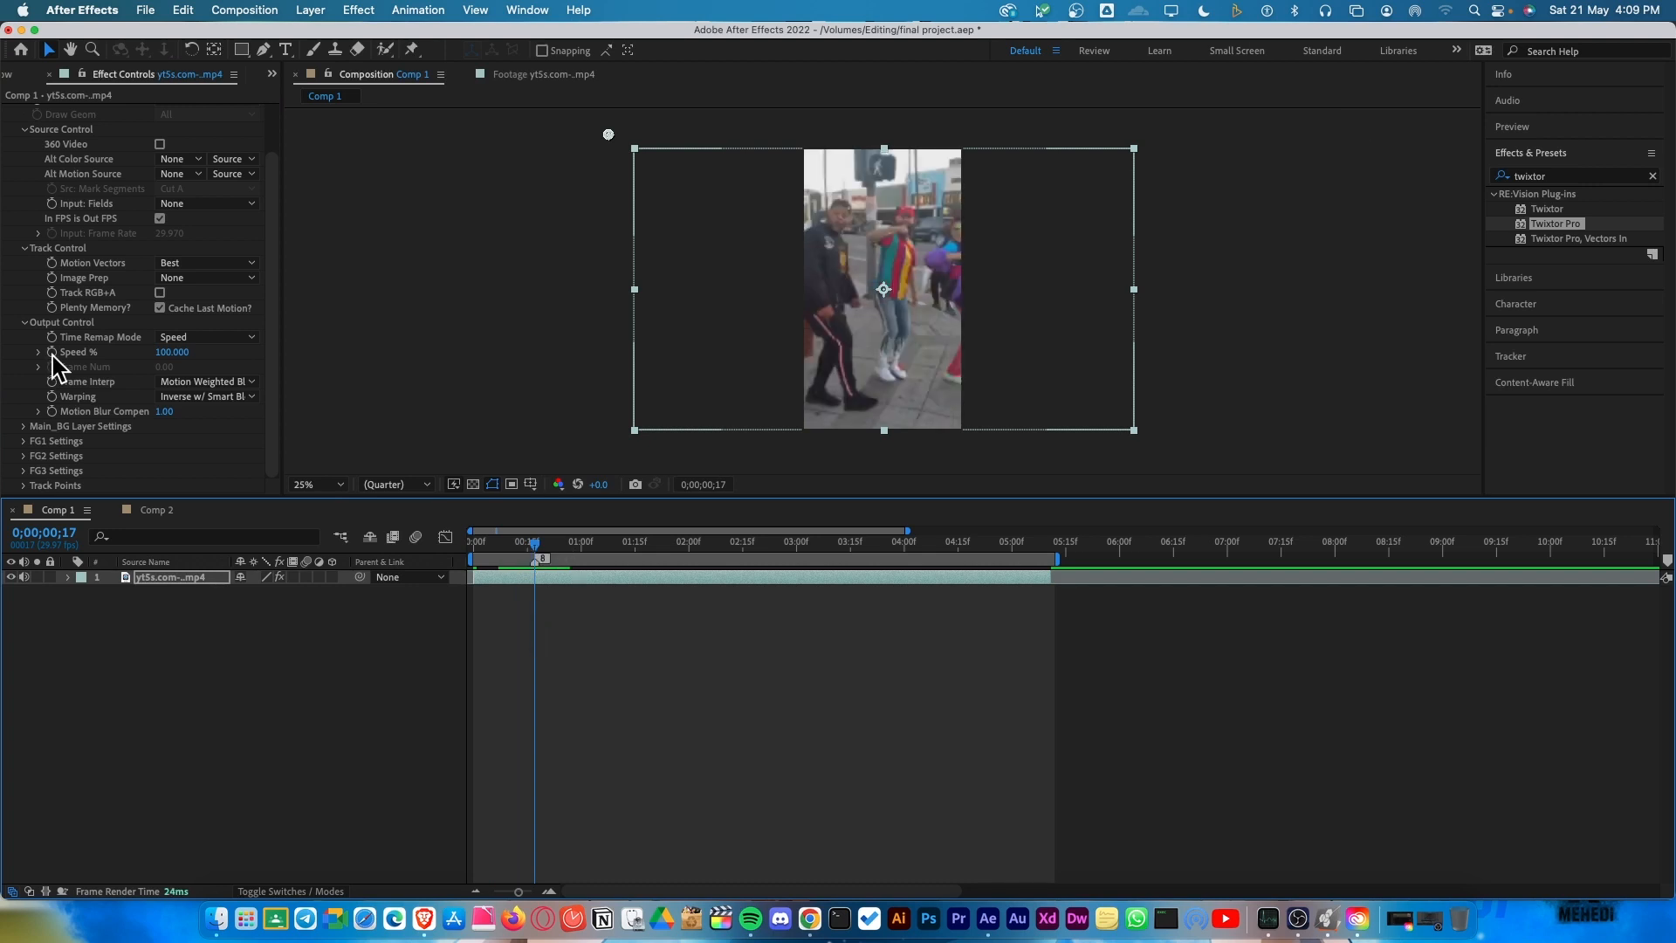
{"action": "left_click", "coordinate": [558, 617]}
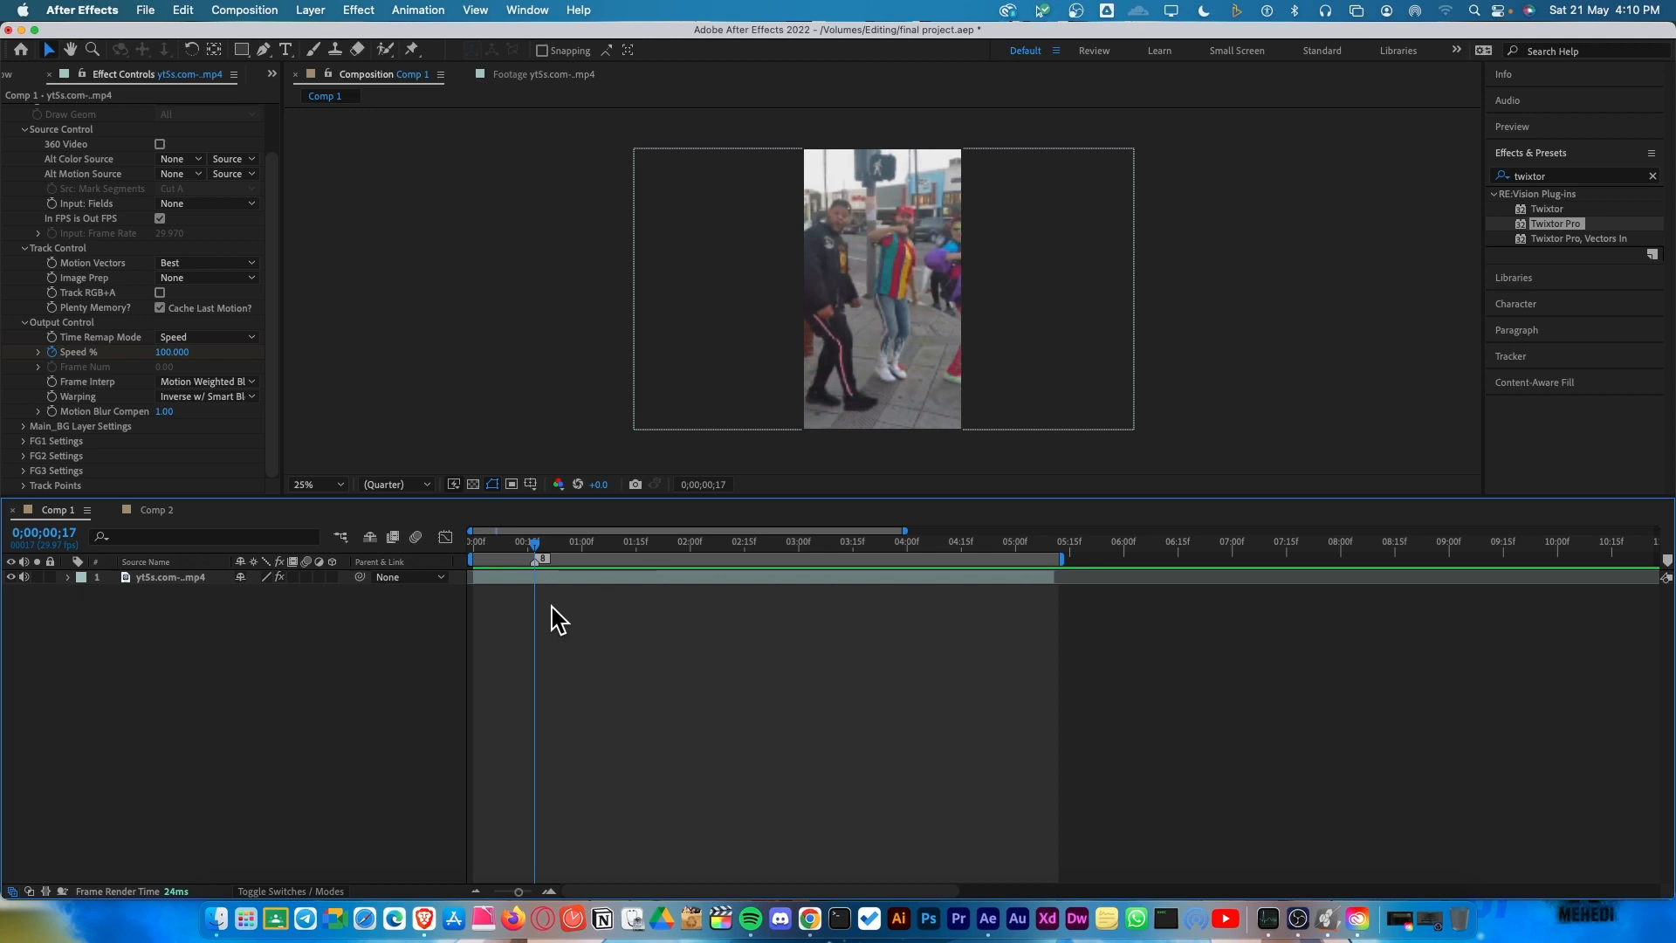
{"action": "key", "text": "semicolon"}
{"action": "left_click_drag", "start_coordinate": [709, 543], "coordinate": [917, 554]}
{"action": "left_click", "coordinate": [172, 352]}
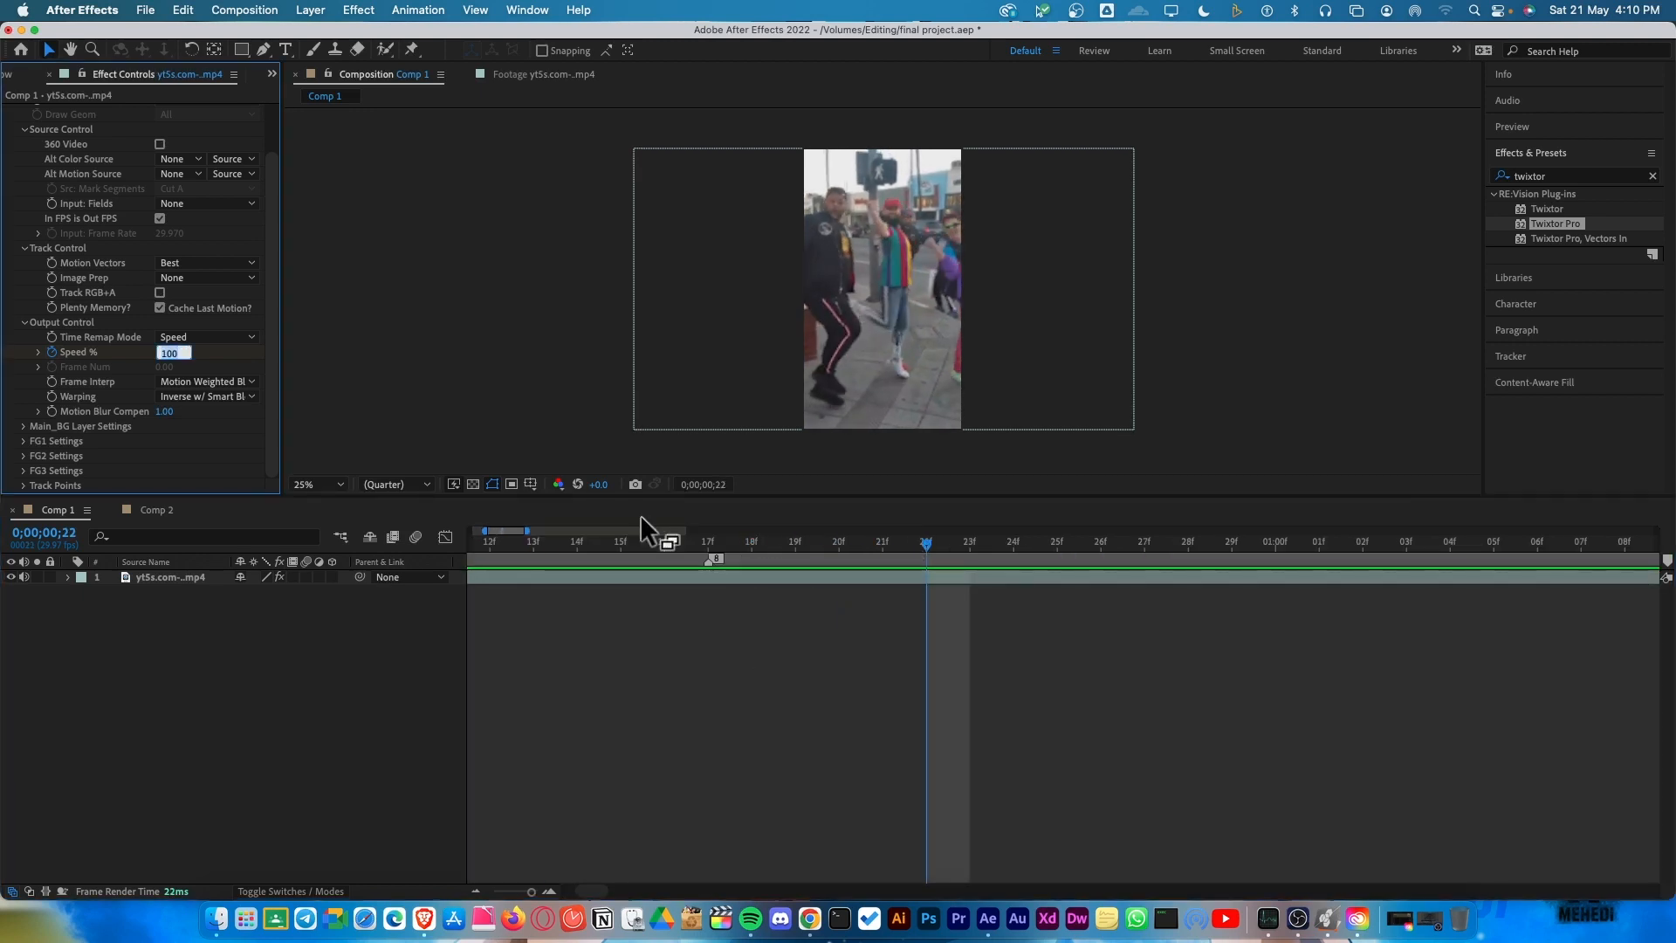
{"action": "type", "text": "10"}
{"action": "key", "text": "Return"}
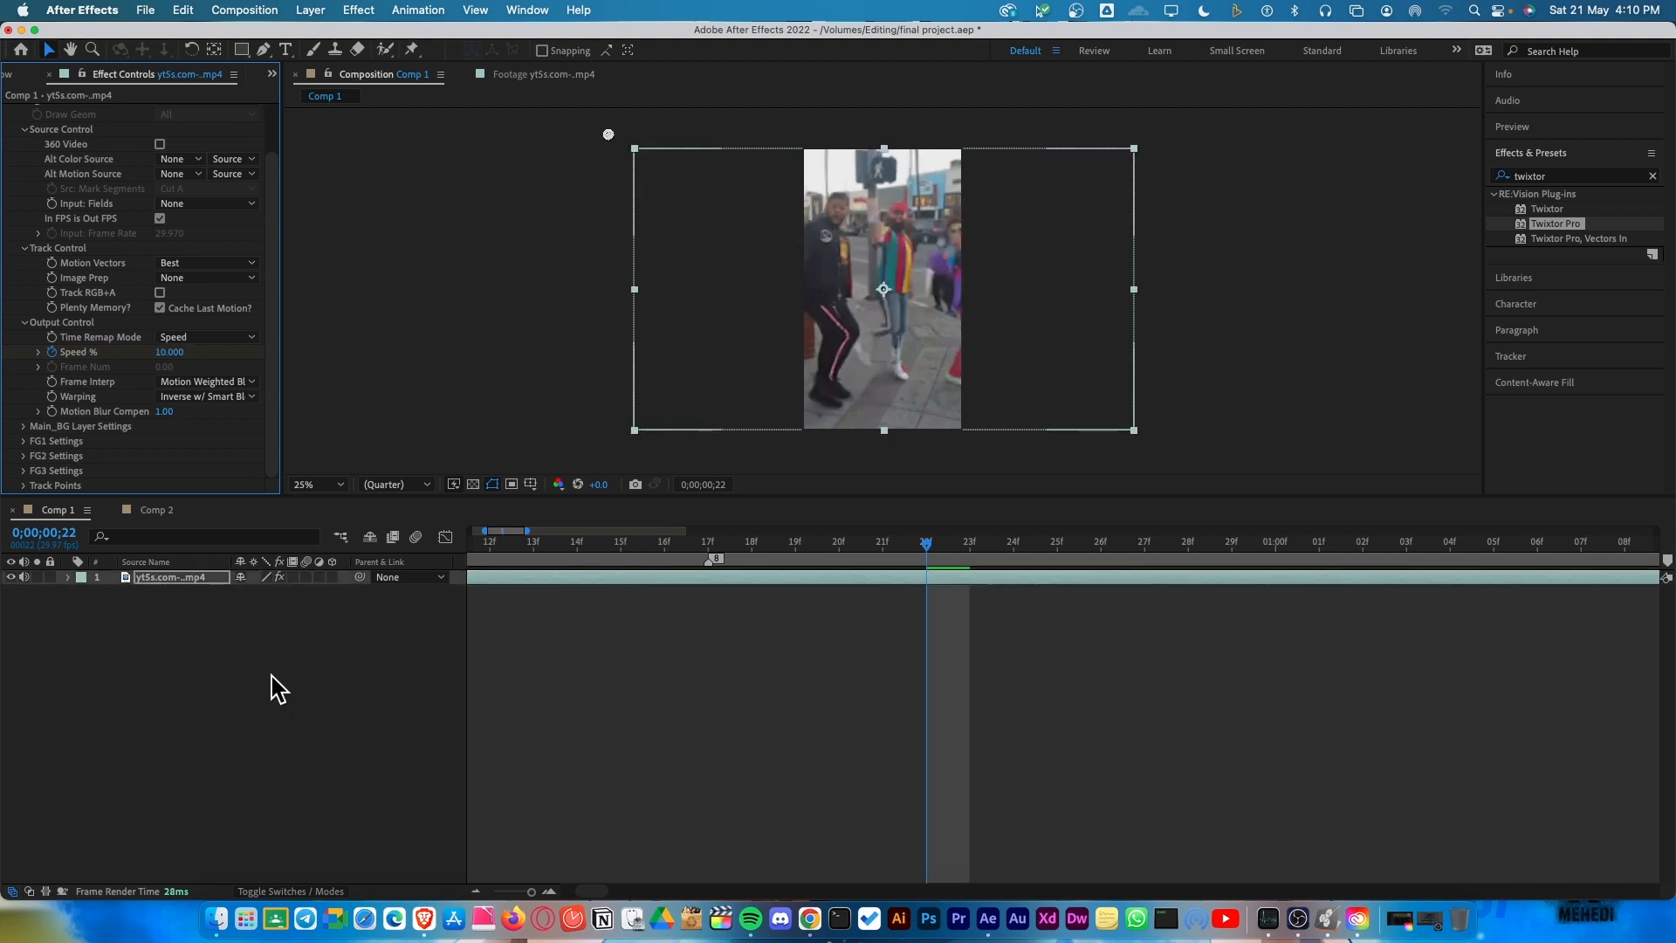
Reveal the video layer's Speed % keyframes in the timeline and fit the whole composition duration in view.
{"action": "left_click", "coordinate": [123, 576]}
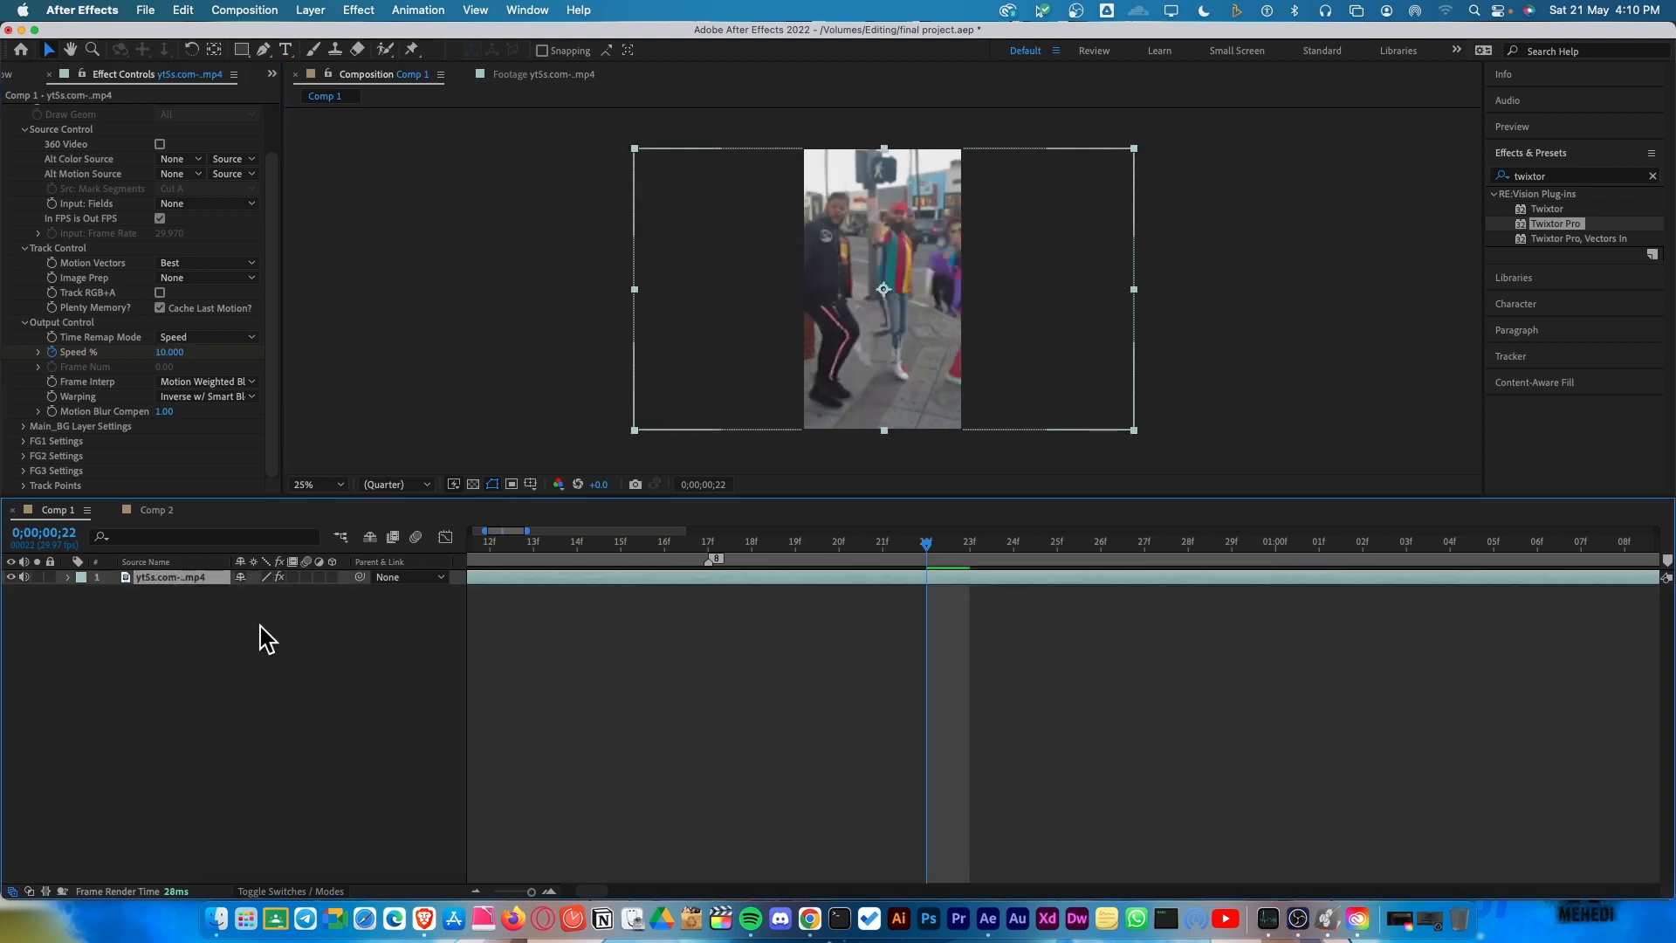
{"action": "key", "text": "u"}
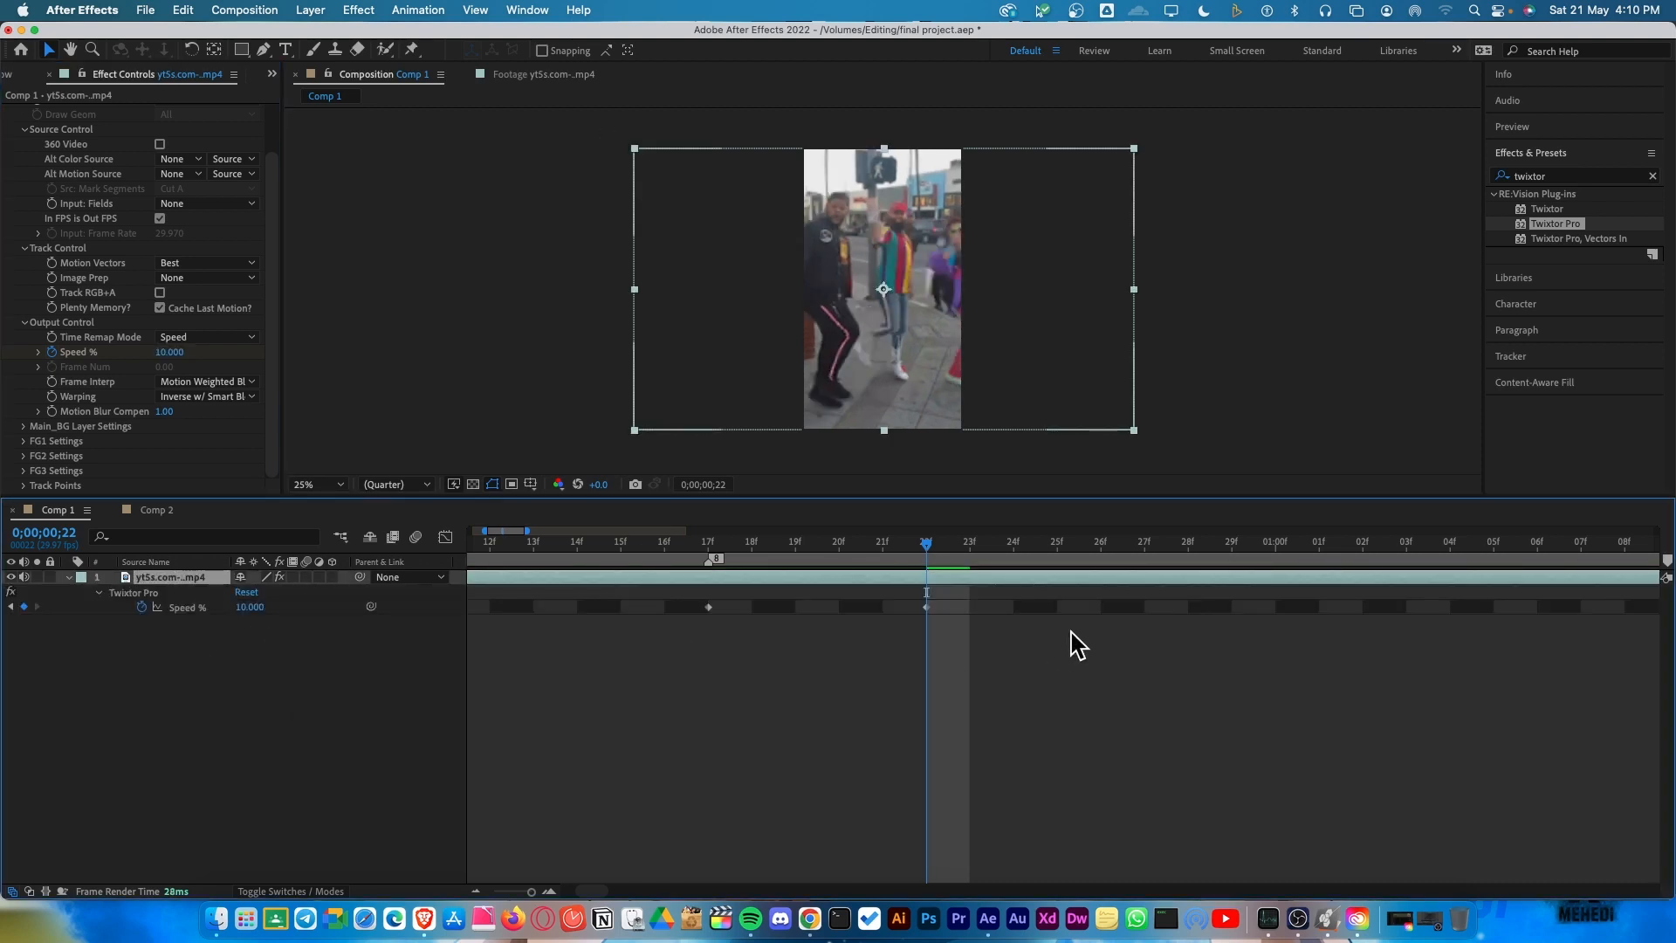
{"action": "left_click", "coordinate": [908, 665]}
{"action": "left_click_drag", "start_coordinate": [988, 671], "coordinate": [744, 616]}
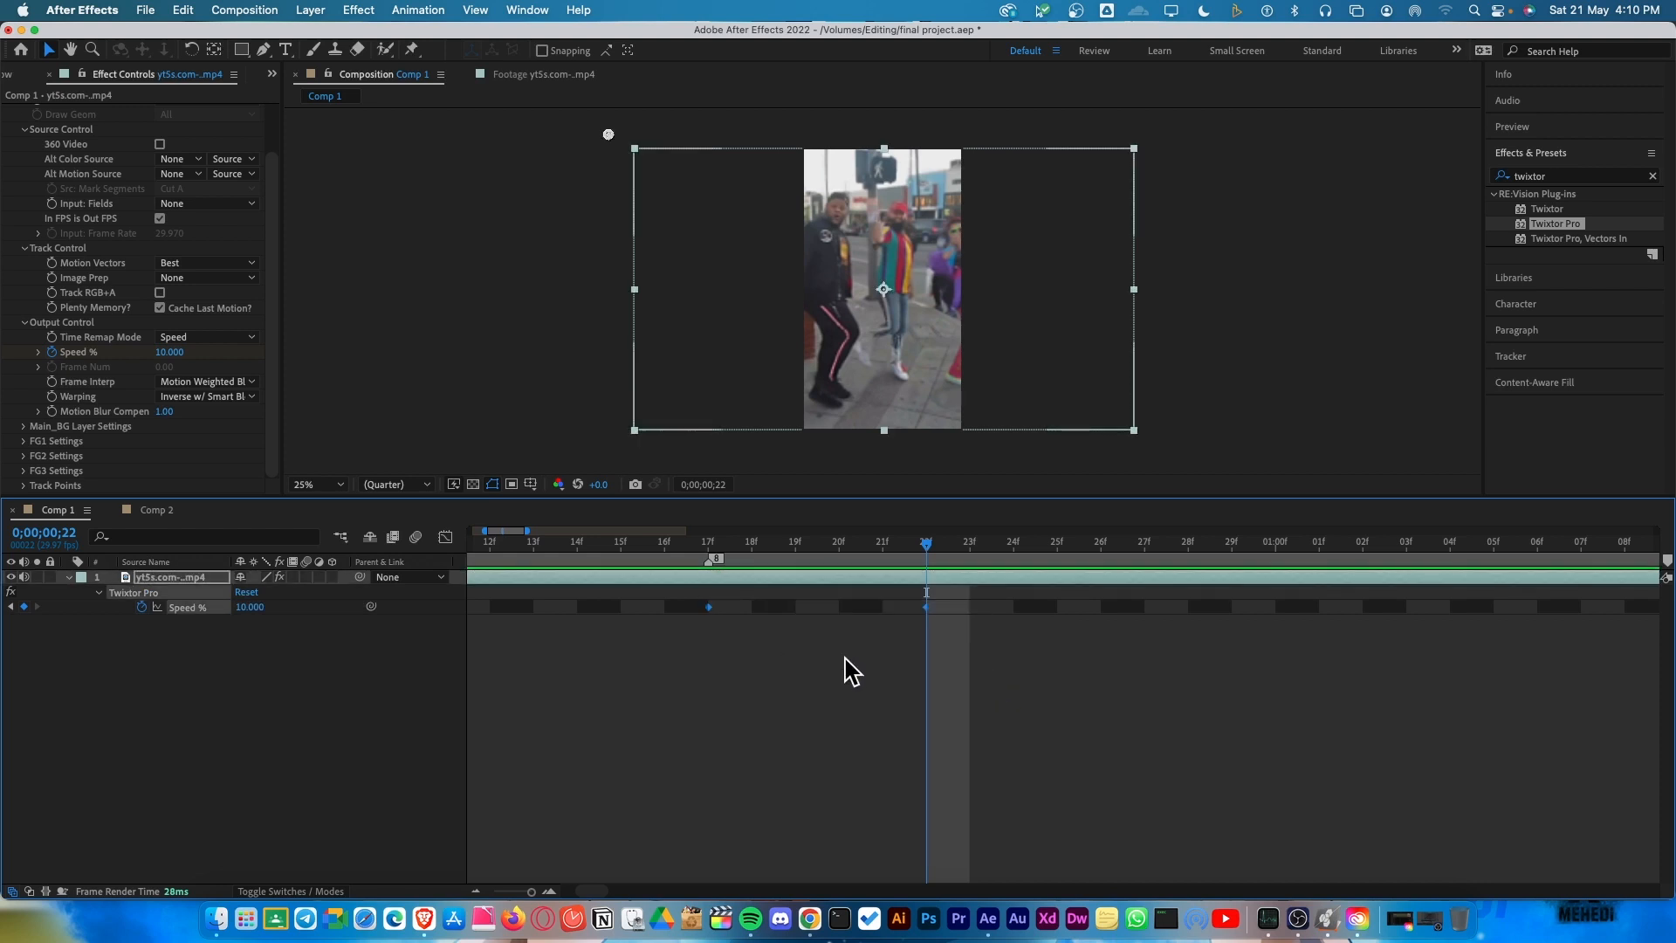
{"action": "left_click", "coordinate": [847, 673]}
{"action": "key", "text": "shift+semicolon"}
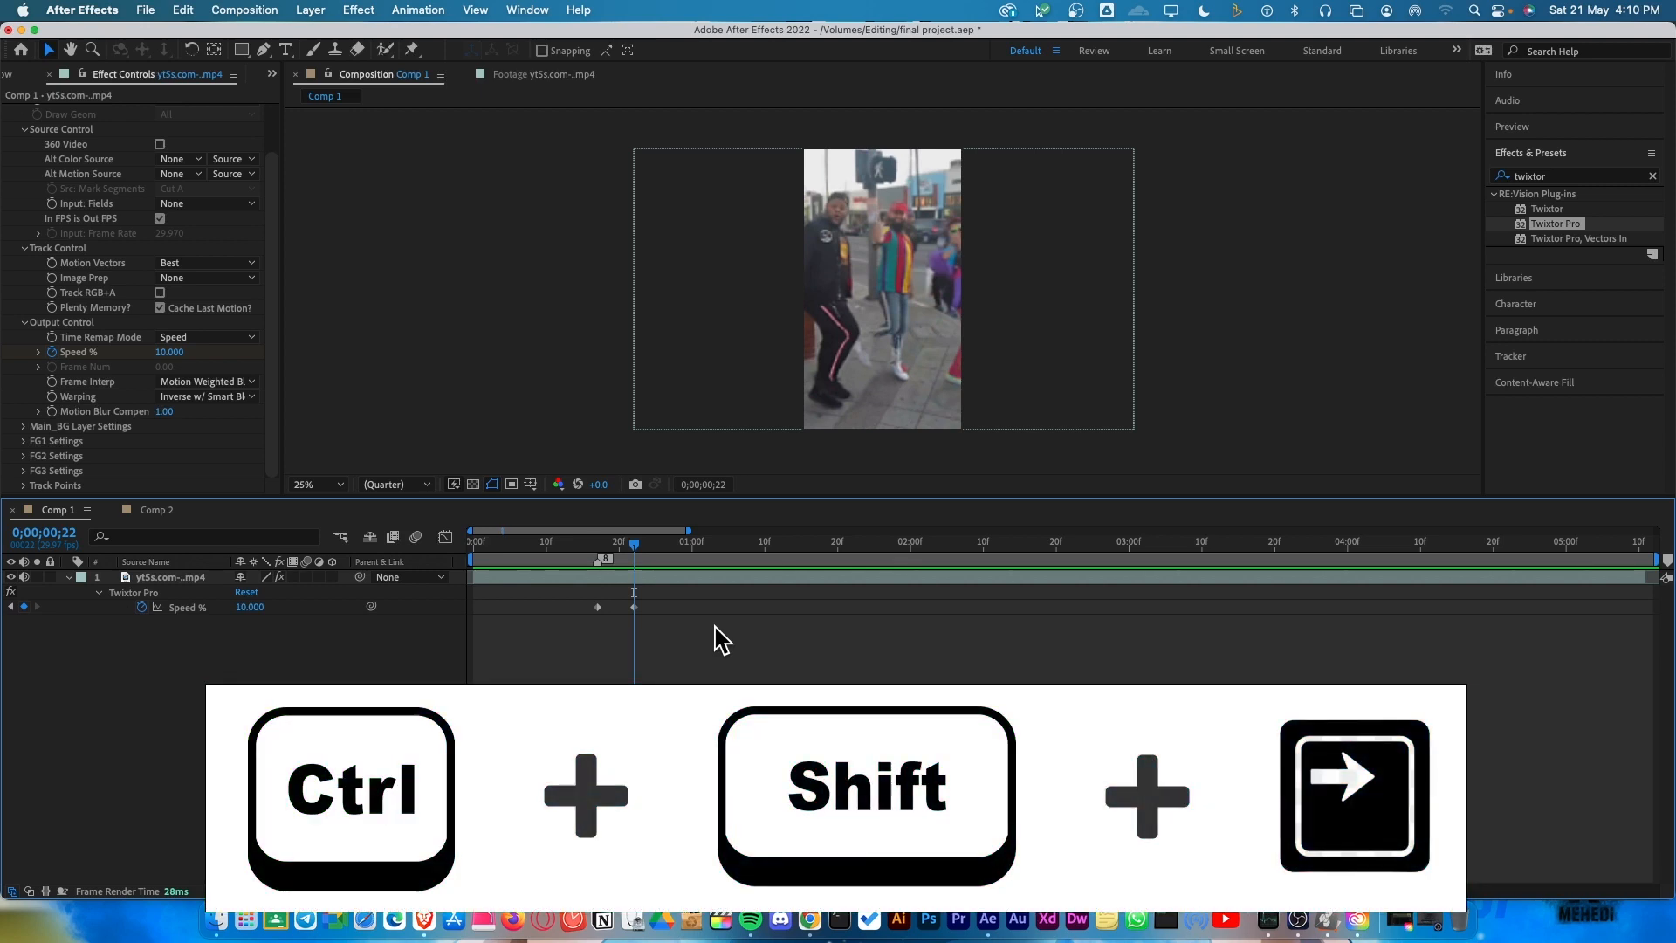
Add Speed % keyframes of 200 at 0;00;01;02 and 10 at 0;00;01;12.
{"action": "key", "text": "ctrl+shift+Right"}
{"action": "left_click", "coordinate": [247, 607]}
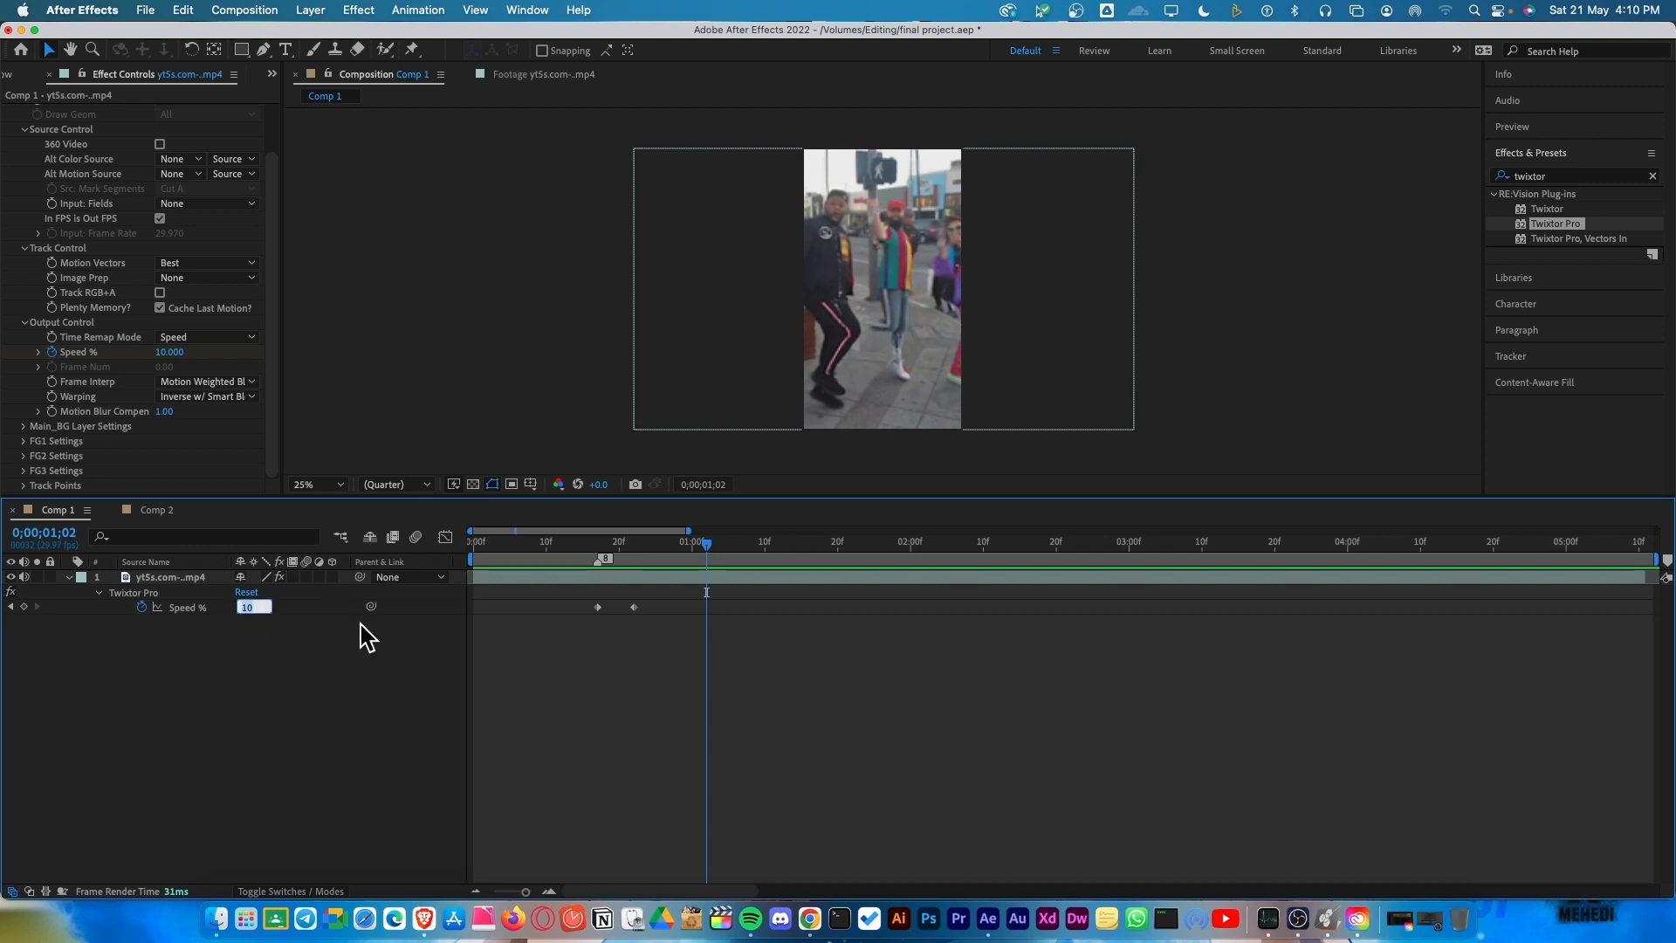
{"action": "type", "text": "200"}
{"action": "key", "text": "Return"}
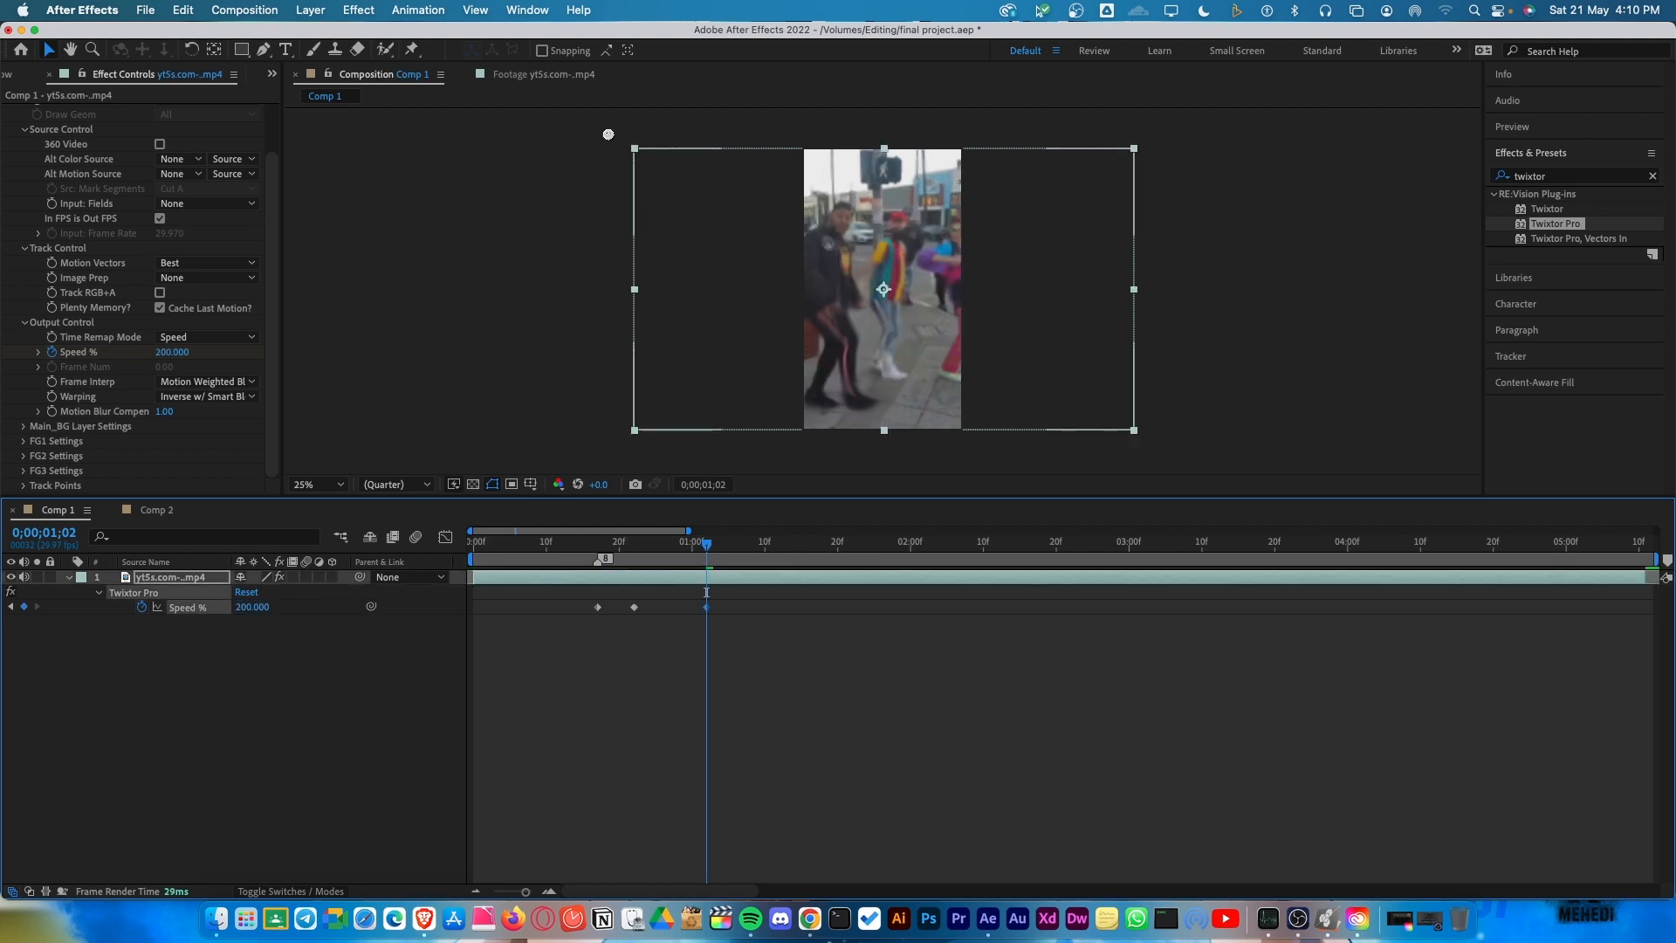
{"action": "key", "text": "ctrl+shift+Right"}
{"action": "left_click", "coordinate": [249, 607]}
{"action": "type", "text": "1"}
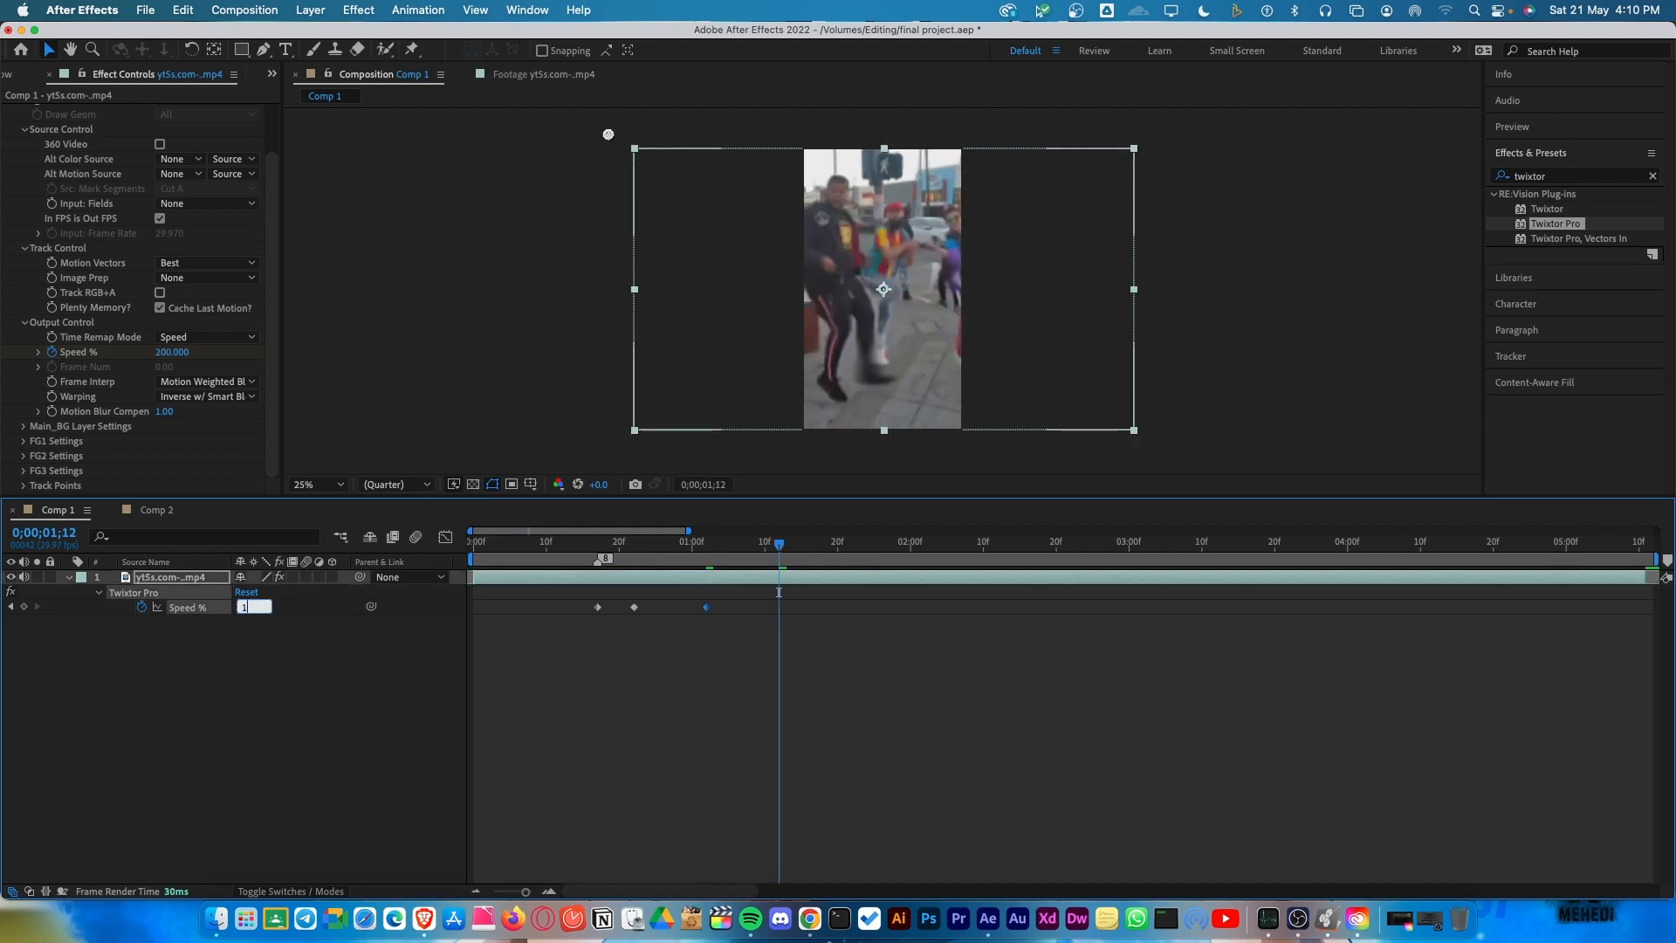
{"action": "type", "text": "0"}
{"action": "key", "text": "Return"}
{"action": "left_click", "coordinate": [767, 715]}
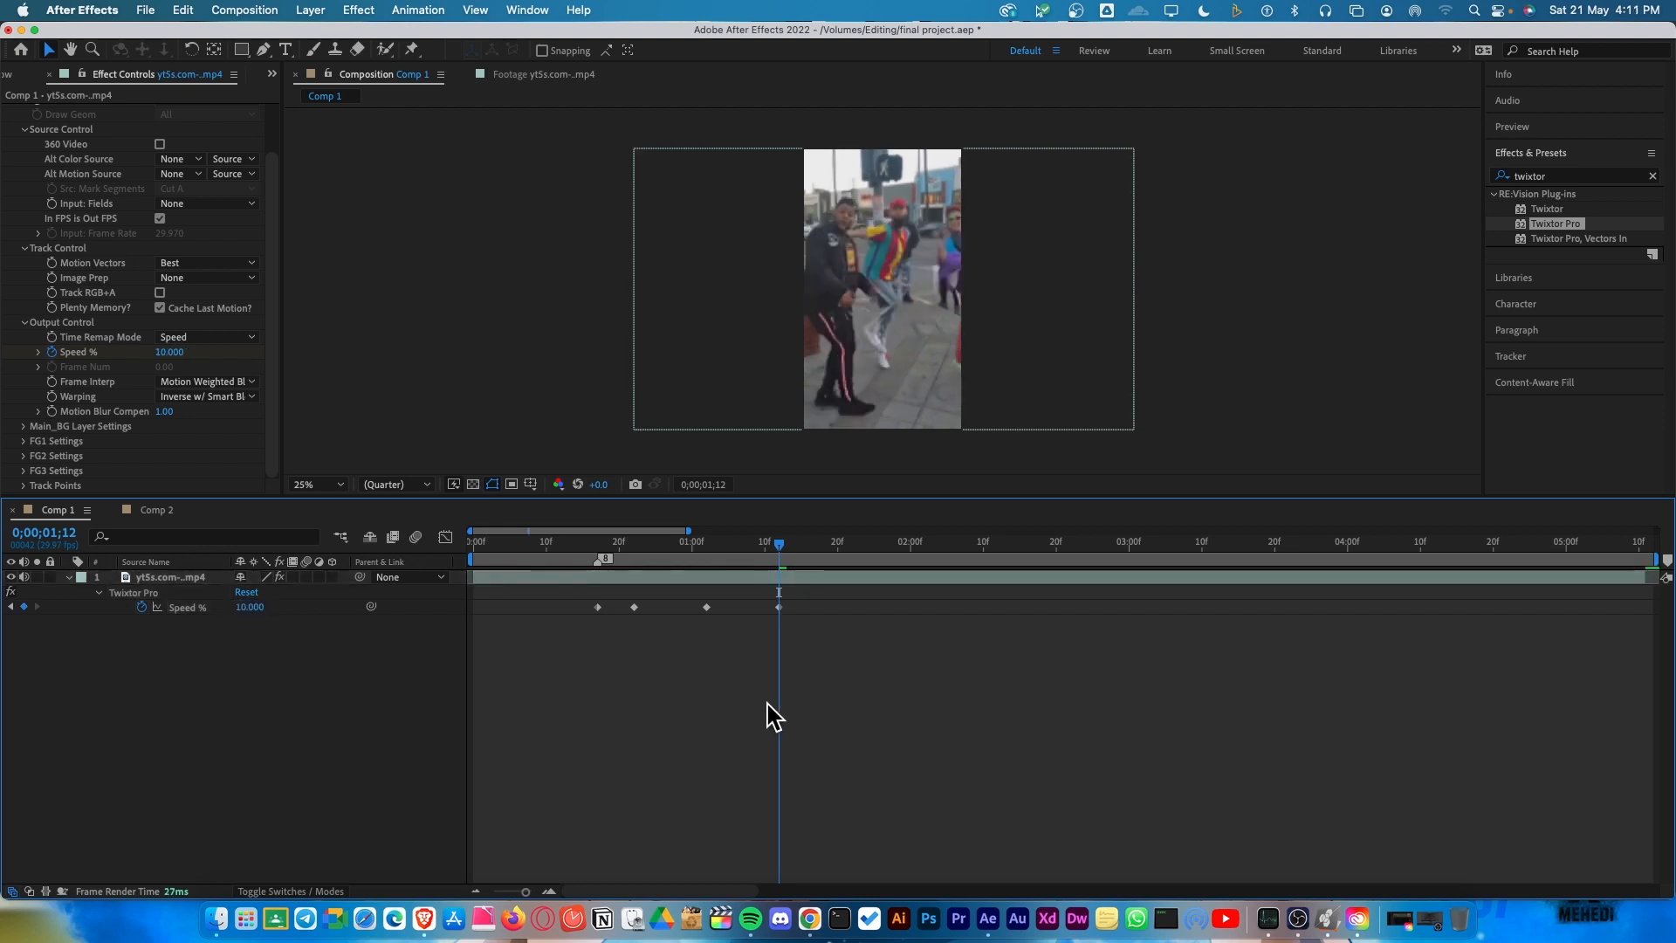
Add a Speed % keyframe at 0;00;01;22 and another one of 10 at 0;00;02;02.
{"action": "key", "text": "ctrl+shift+Right"}
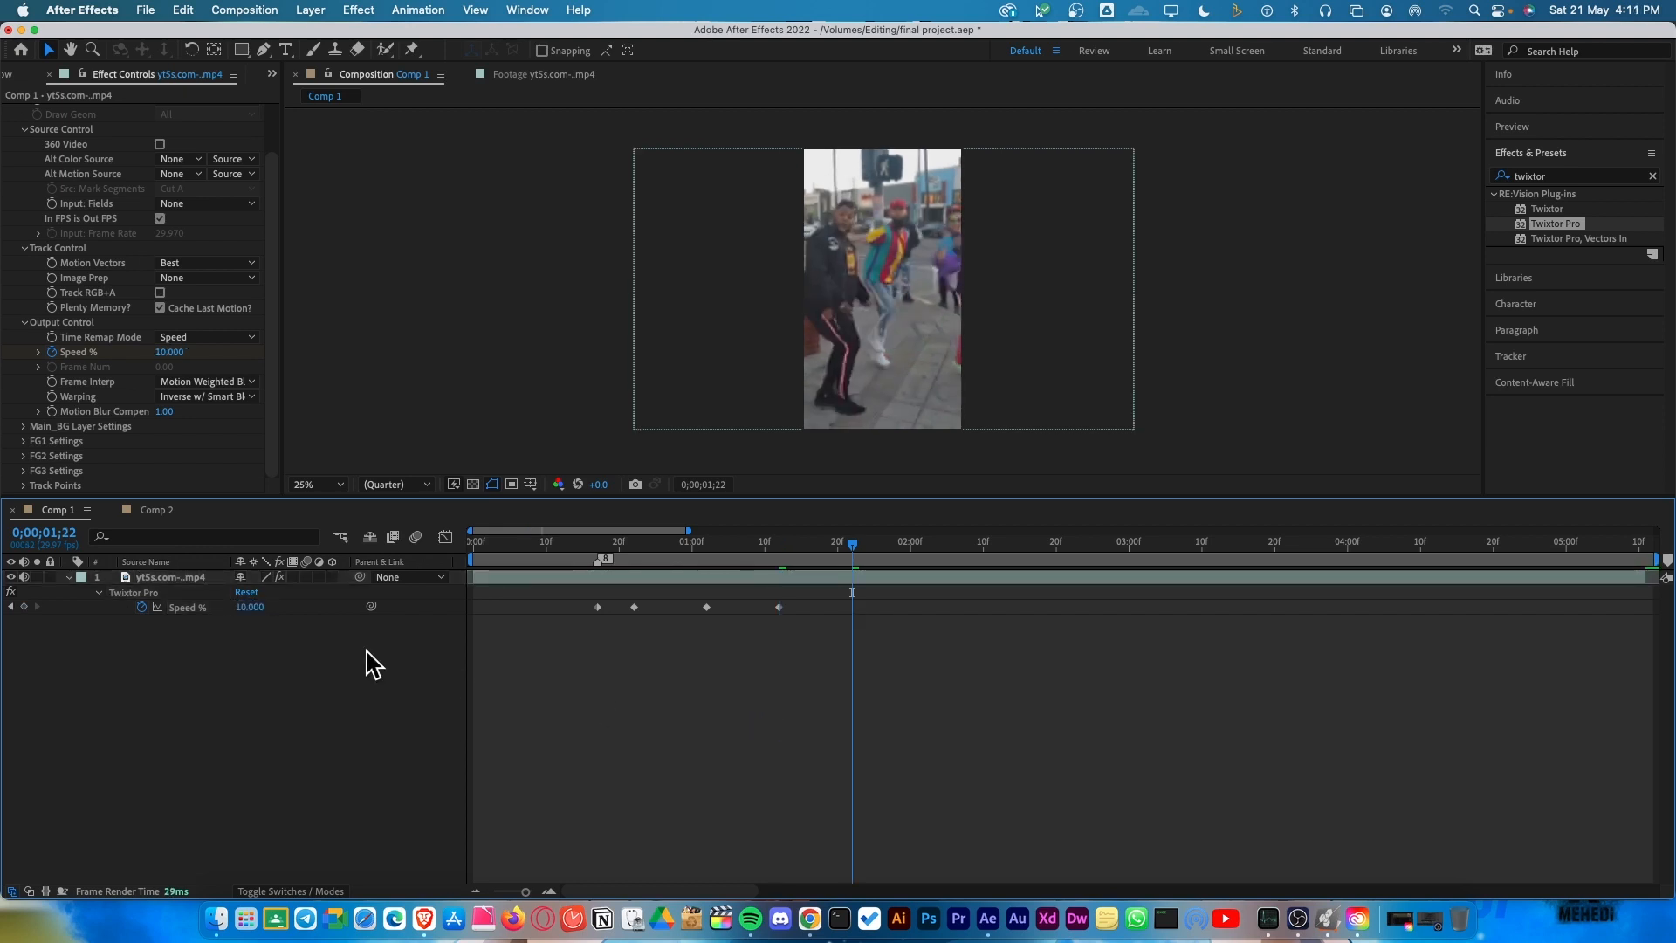
{"action": "left_click", "coordinate": [251, 607]}
{"action": "key", "text": "Return"}
{"action": "left_click", "coordinate": [853, 700]}
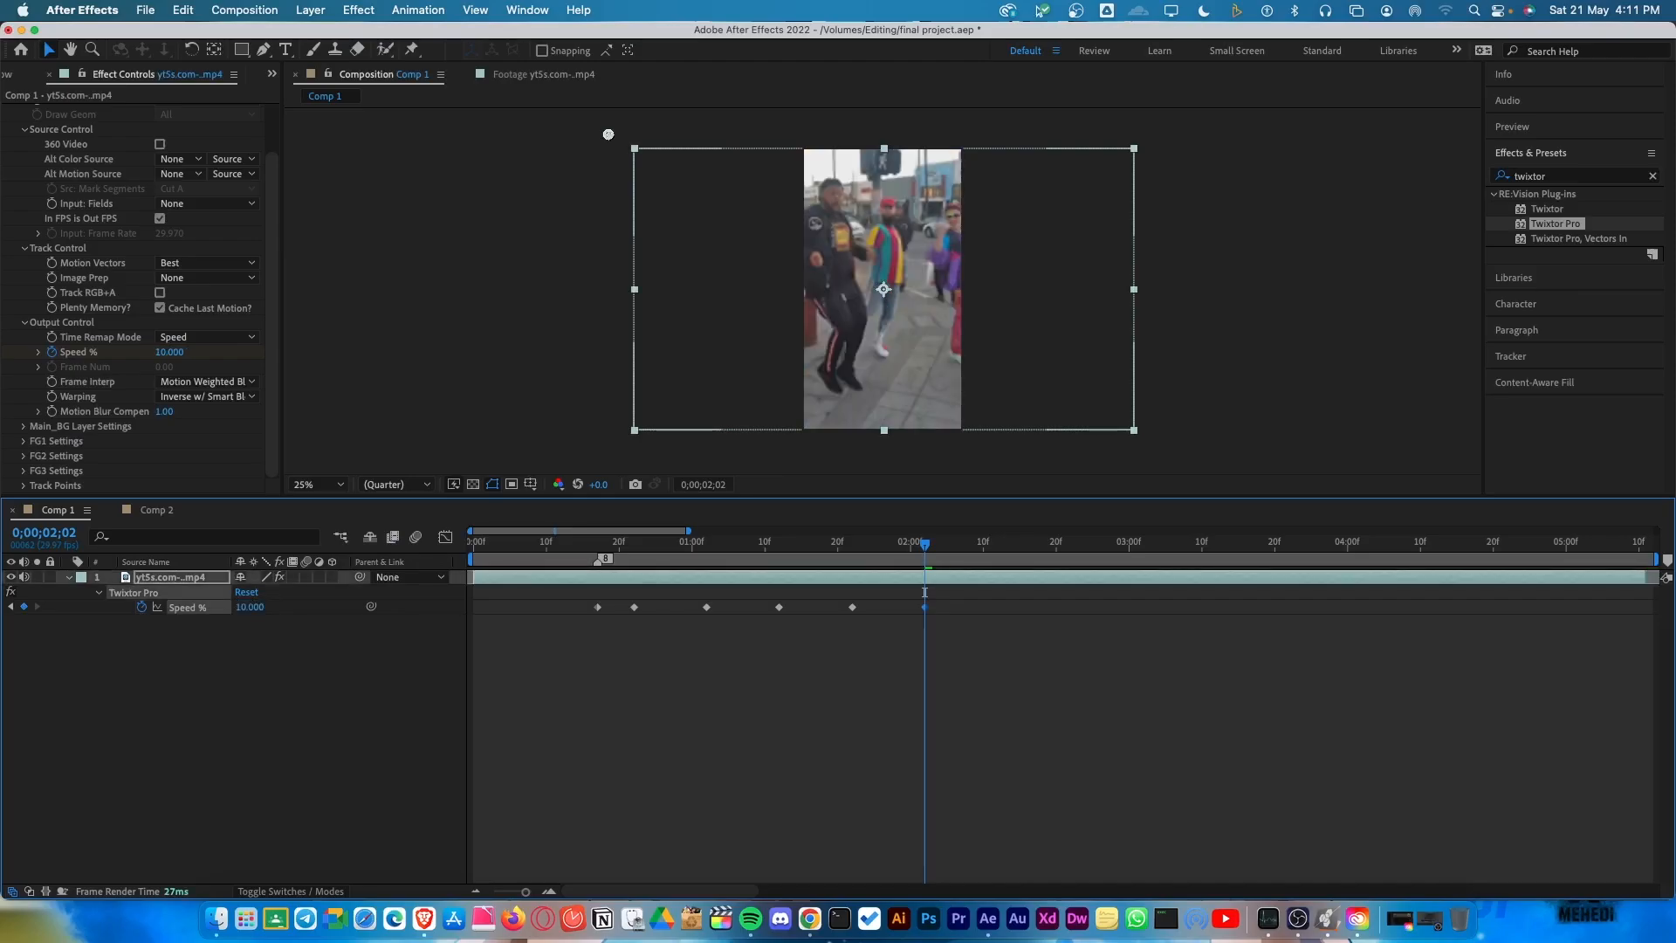
Add Speed % keyframes of 200 at 0;00;02;12 and 10 at 0;00;02;22.
{"action": "key", "text": "ctrl+shift+Right"}
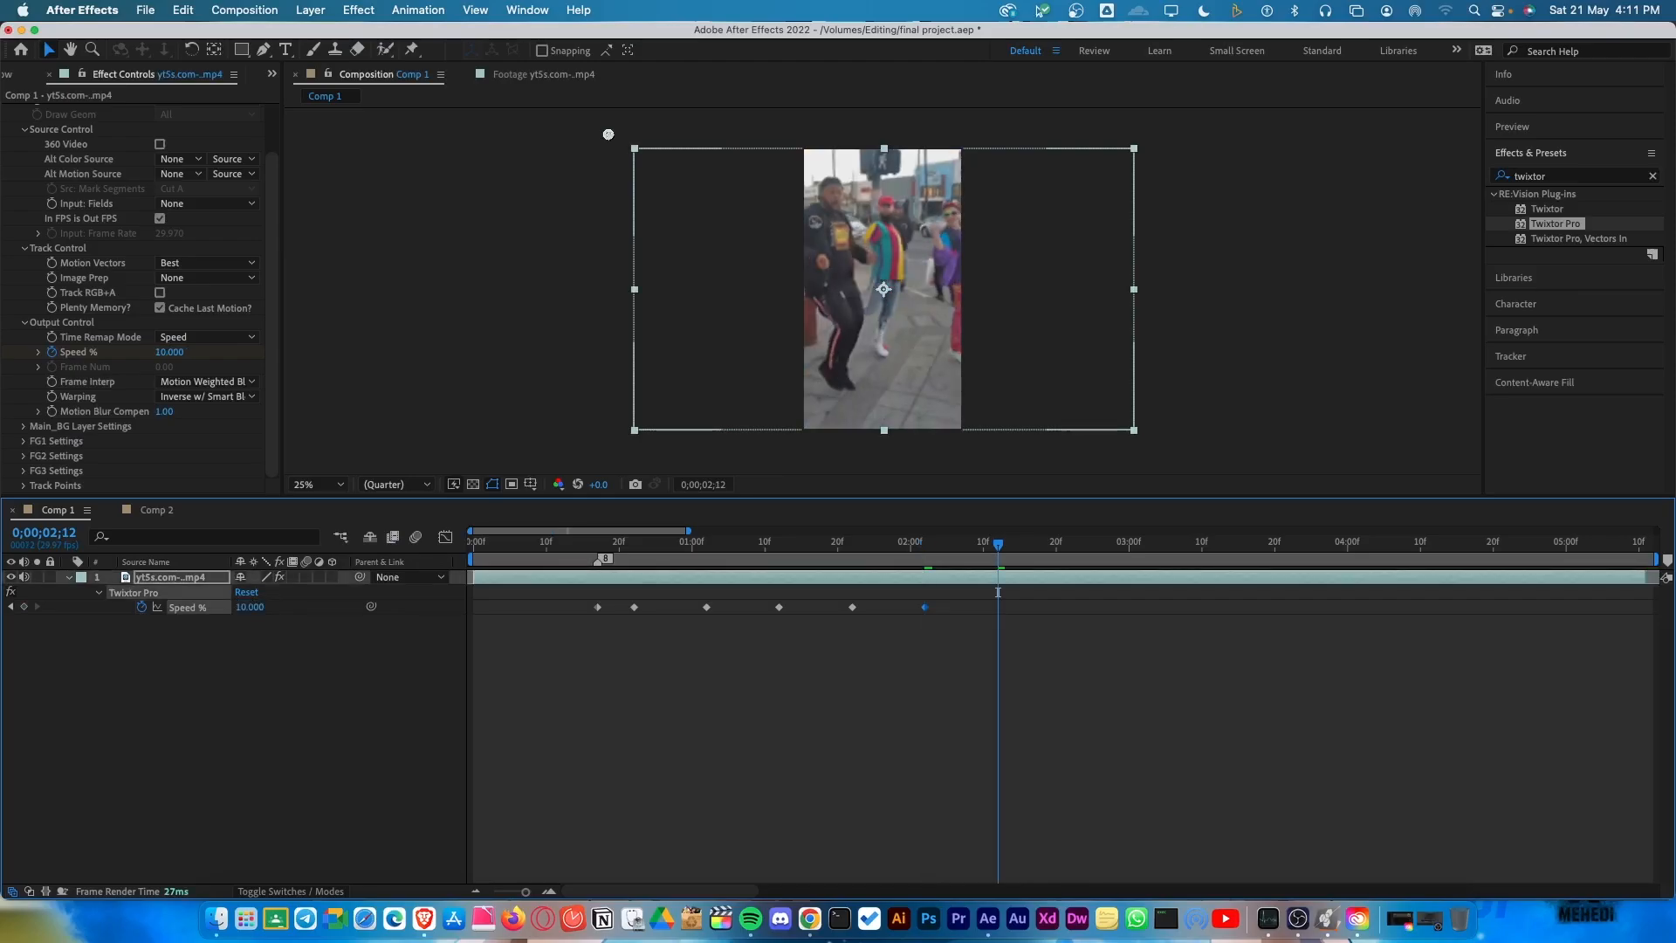
{"action": "left_click", "coordinate": [250, 608]}
{"action": "type", "text": "200"}
{"action": "key", "text": "Return"}
{"action": "key", "text": "ctrl+shift+Right"}
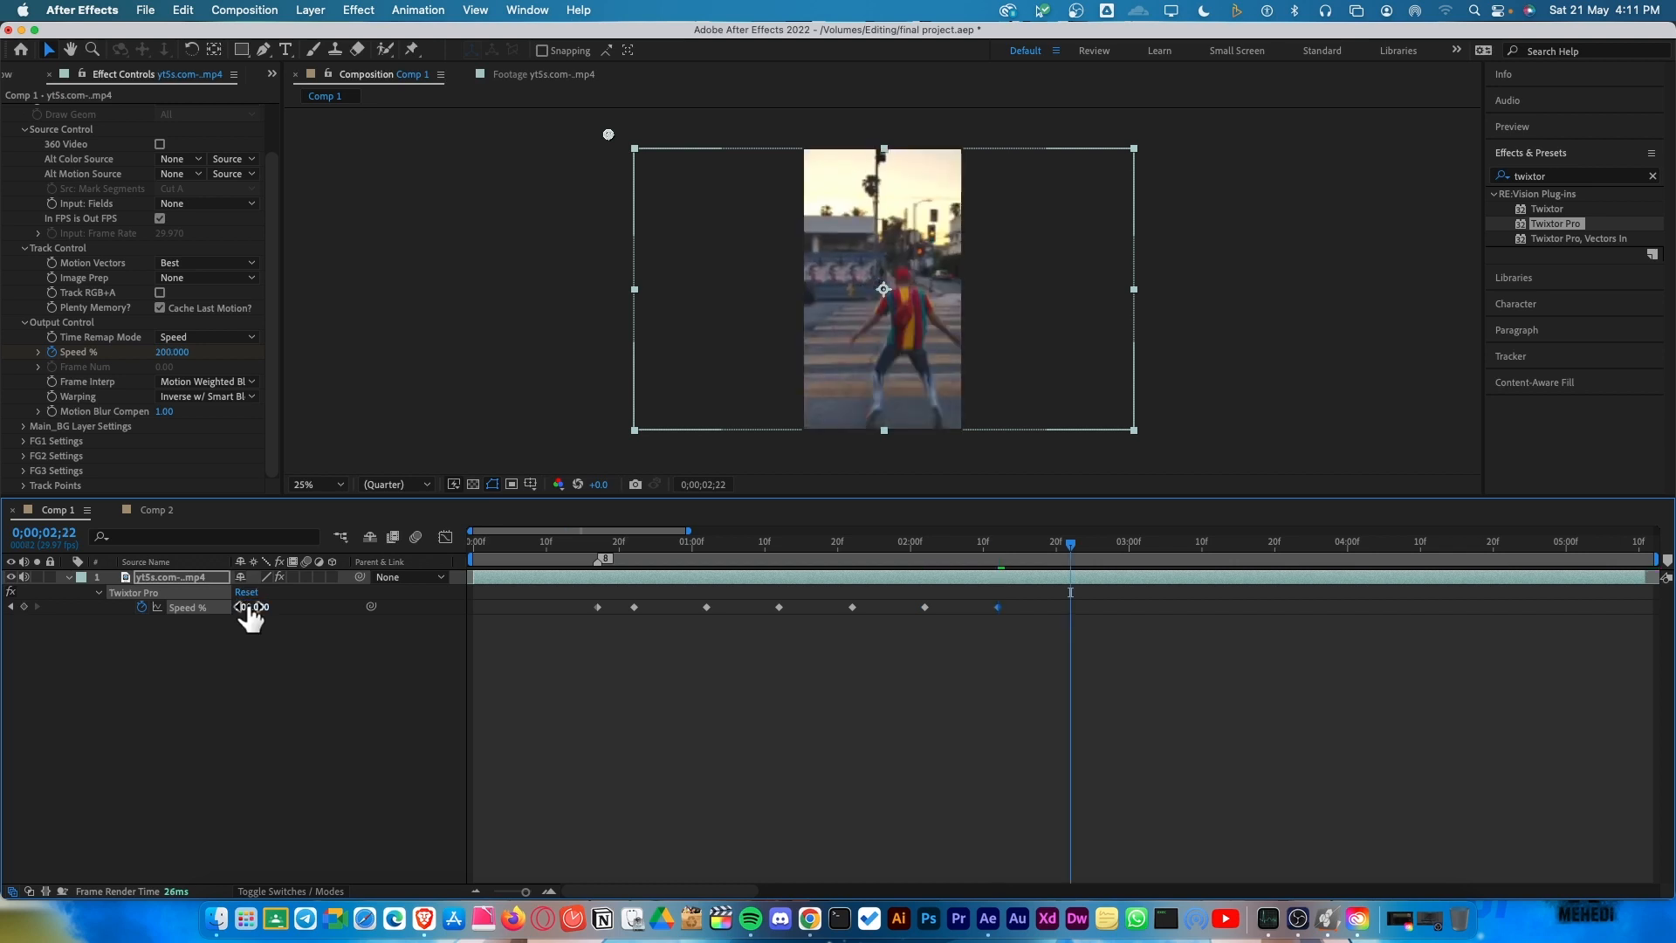
{"action": "left_click", "coordinate": [250, 608]}
{"action": "type", "text": "10"}
{"action": "key", "text": "Return"}
Add a Speed % keyframe of 200 at 0;00;03;02 and another keyframe ten frames further on.
{"action": "key", "text": "shift+super+Right"}
{"action": "left_click", "coordinate": [251, 607]}
{"action": "type", "text": "200"}
{"action": "key", "text": "Return"}
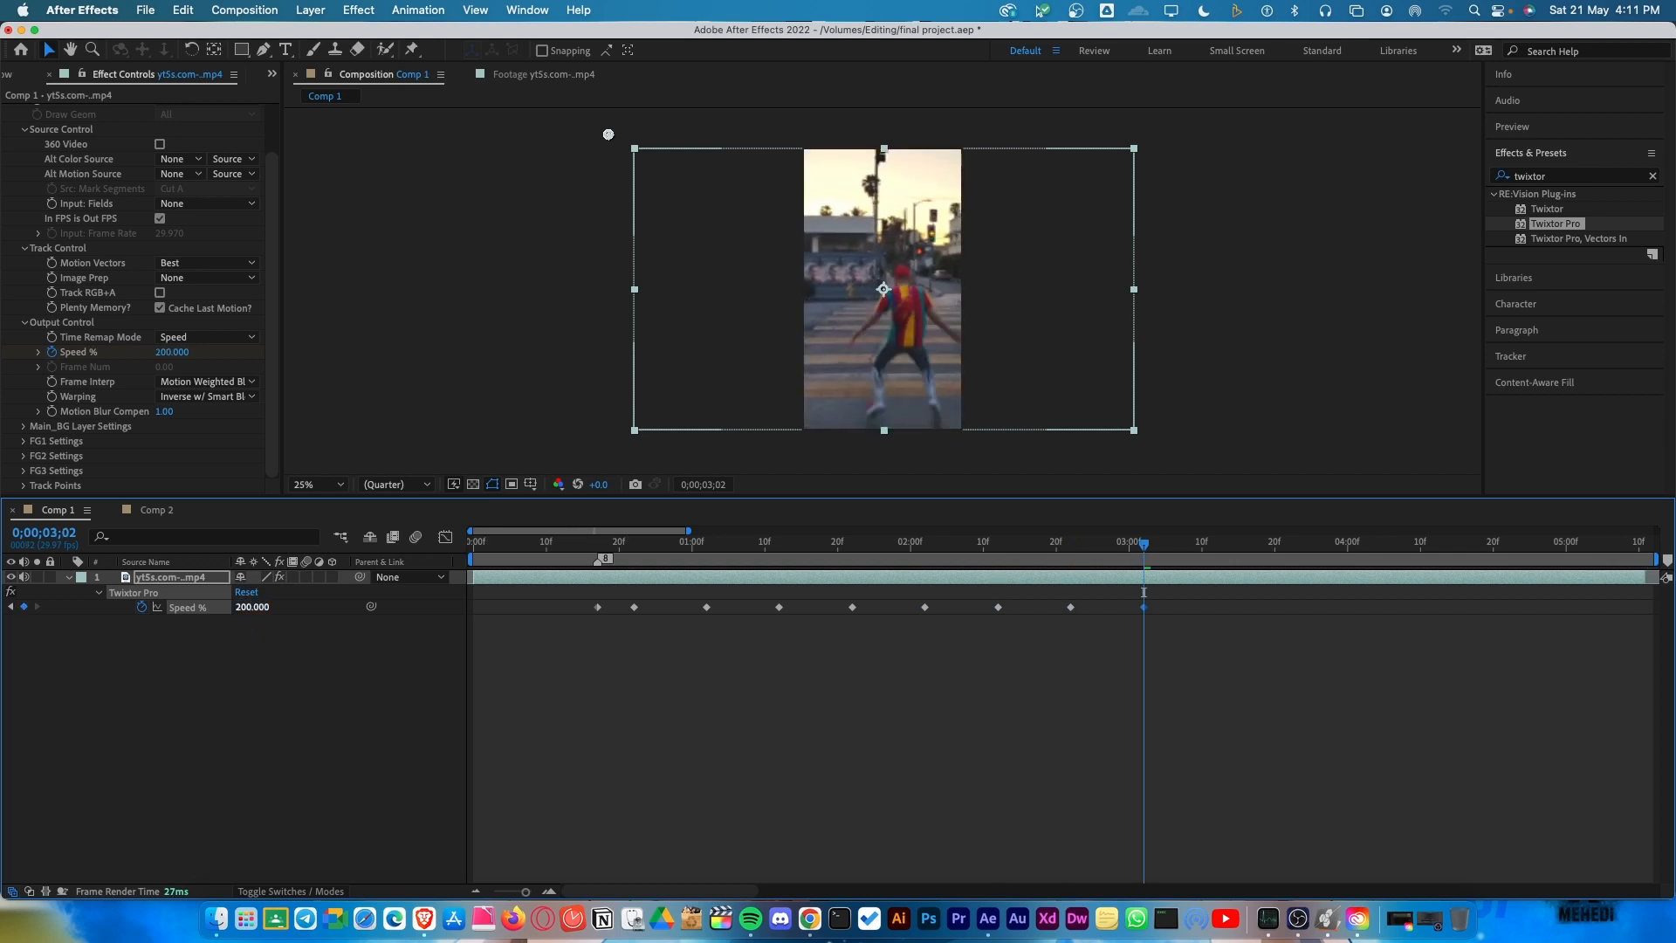
{"action": "key", "text": "shift+super+Right"}
{"action": "left_click", "coordinate": [250, 608]}
{"action": "key", "text": "Return"}
Add Speed % keyframes of 200 at 0;00;03;22 and 10 at 0;00;04;02.
{"action": "key", "text": "shift+super+Right"}
{"action": "left_click", "coordinate": [251, 607]}
{"action": "type", "text": "200"}
{"action": "key", "text": "Return"}
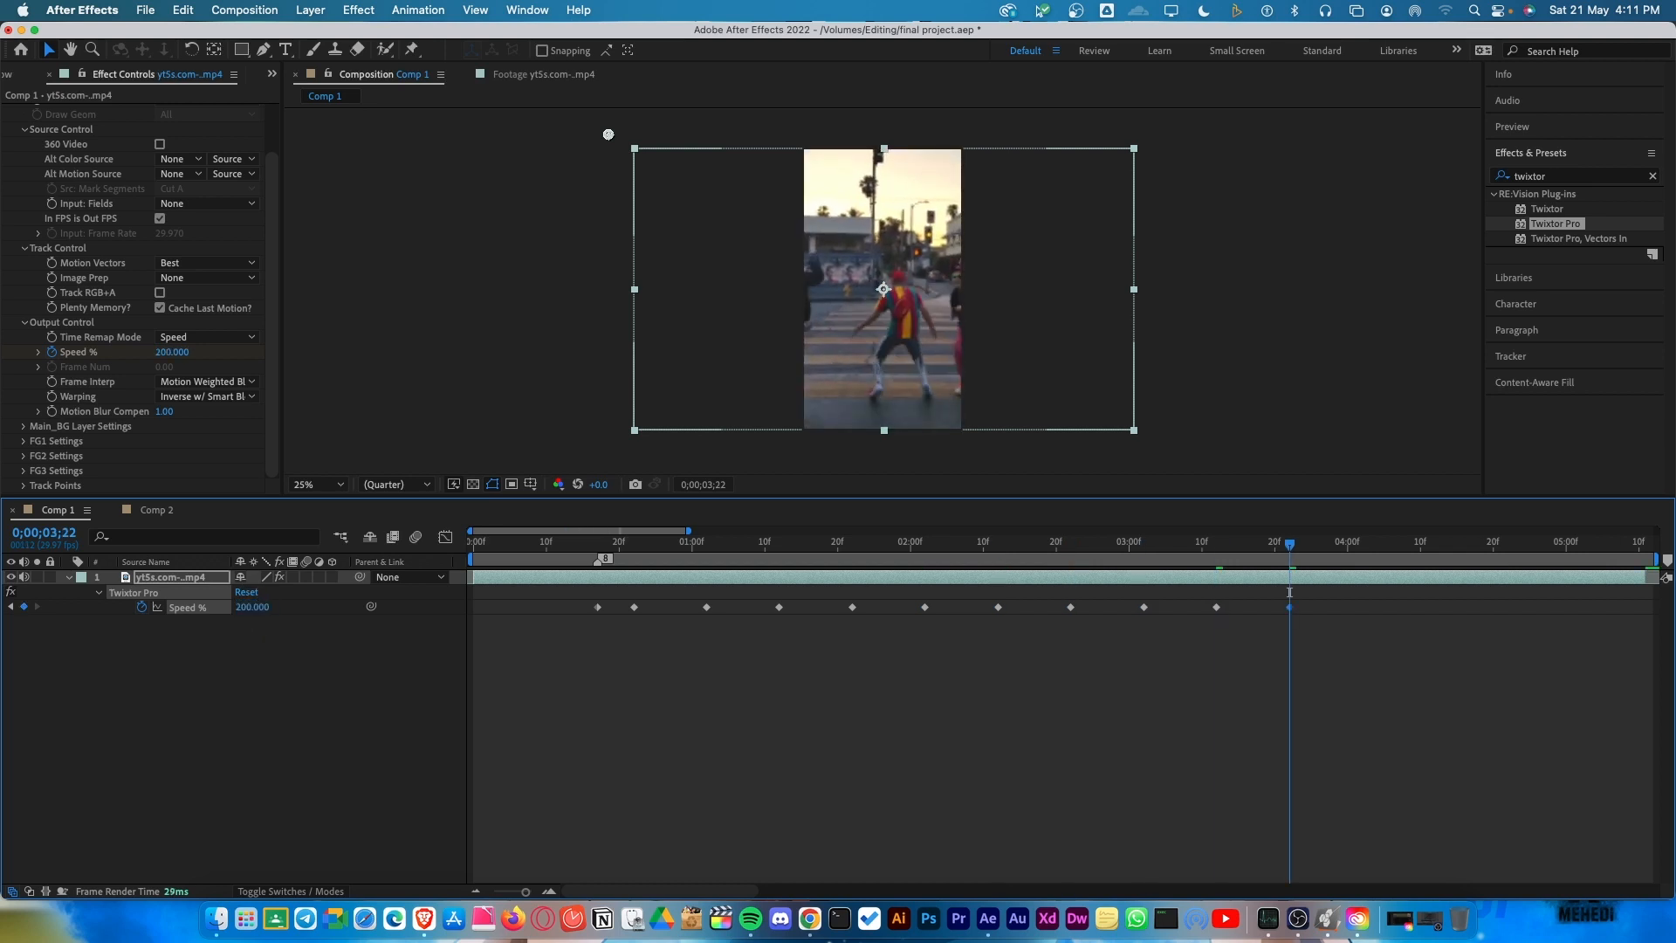
{"action": "key", "text": "shift+super+Right"}
{"action": "left_click", "coordinate": [251, 608]}
{"action": "type", "text": "10"}
{"action": "key", "text": "Return"}
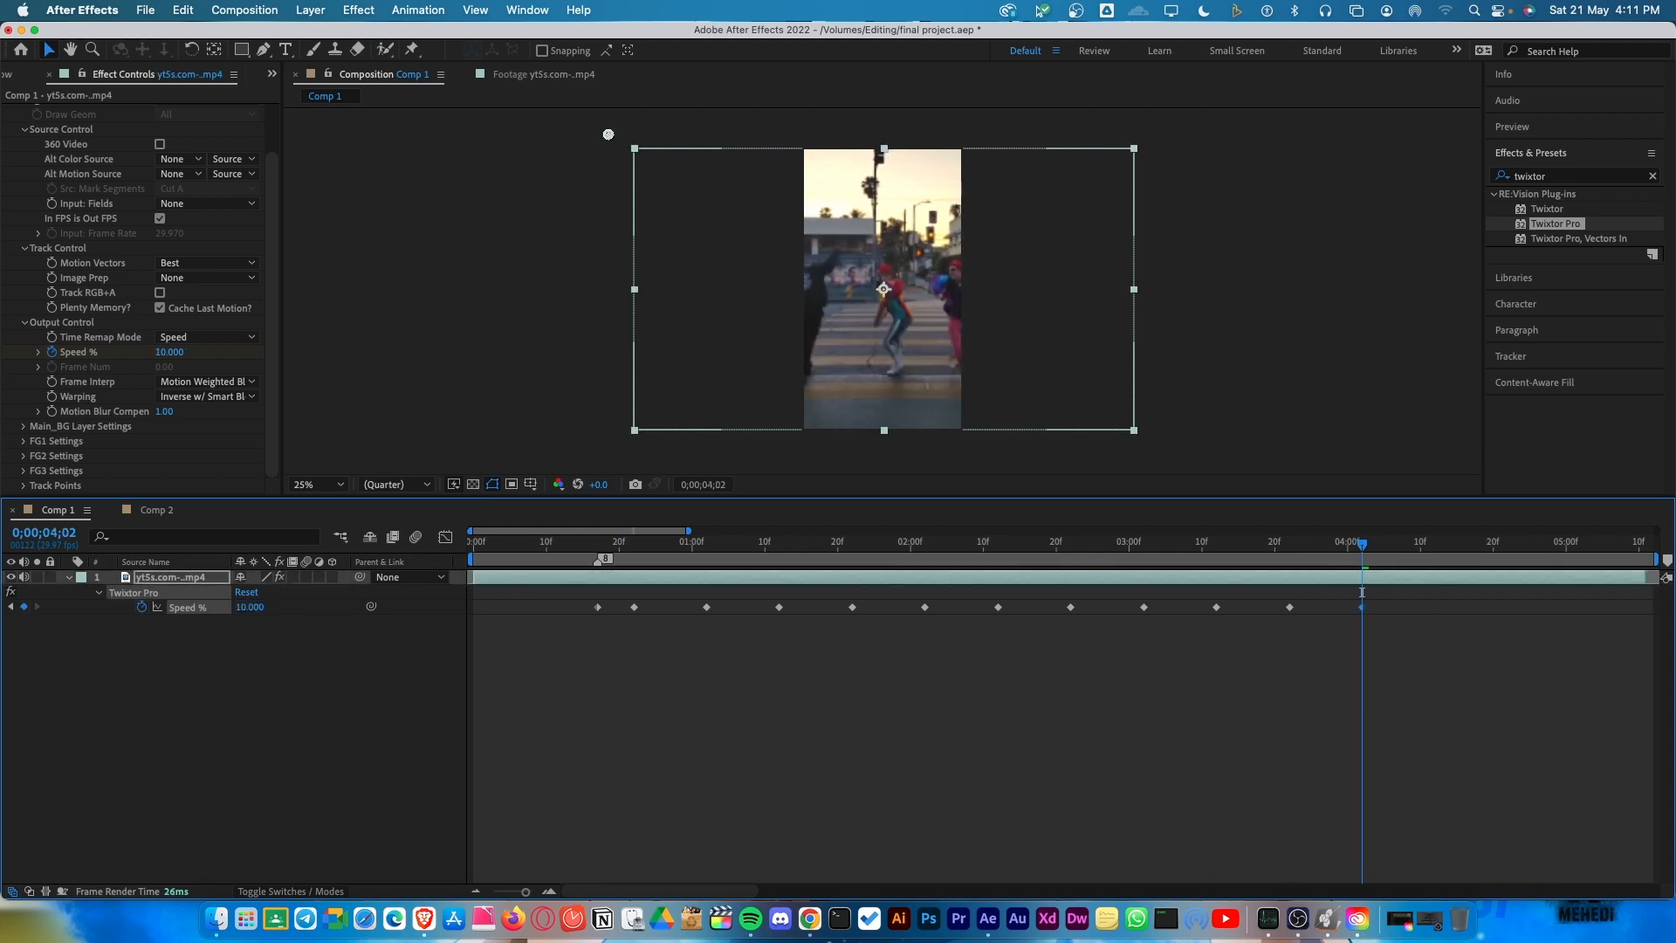
Add Speed % keyframes of 200 at 0;00;04;12 and 10 at 0;00;04;22.
{"action": "key", "text": "shift+super+Right"}
{"action": "left_click", "coordinate": [250, 608]}
{"action": "type", "text": "200"}
{"action": "key", "text": "Return"}
{"action": "key", "text": "shift+super+Right"}
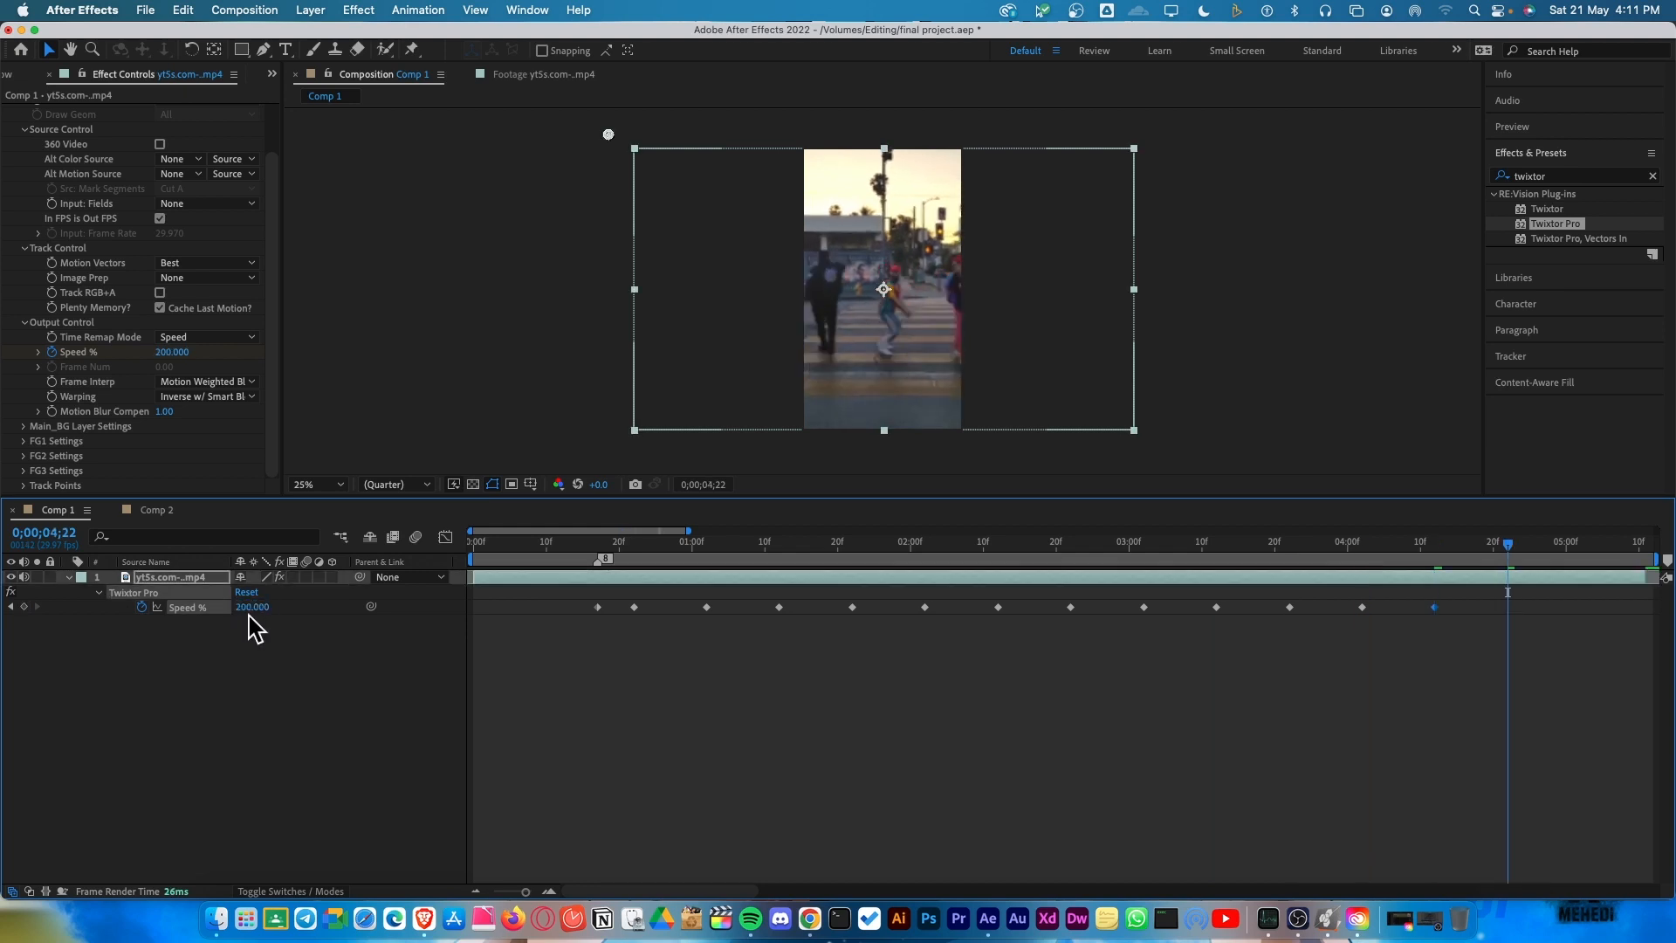
{"action": "left_click", "coordinate": [250, 608]}
{"action": "type", "text": "10"}
{"action": "key", "text": "Return"}
Add a Speed % keyframe of 200 at 0;00;05;02.
{"action": "key", "text": "shift+super+Right"}
{"action": "left_click", "coordinate": [250, 608]}
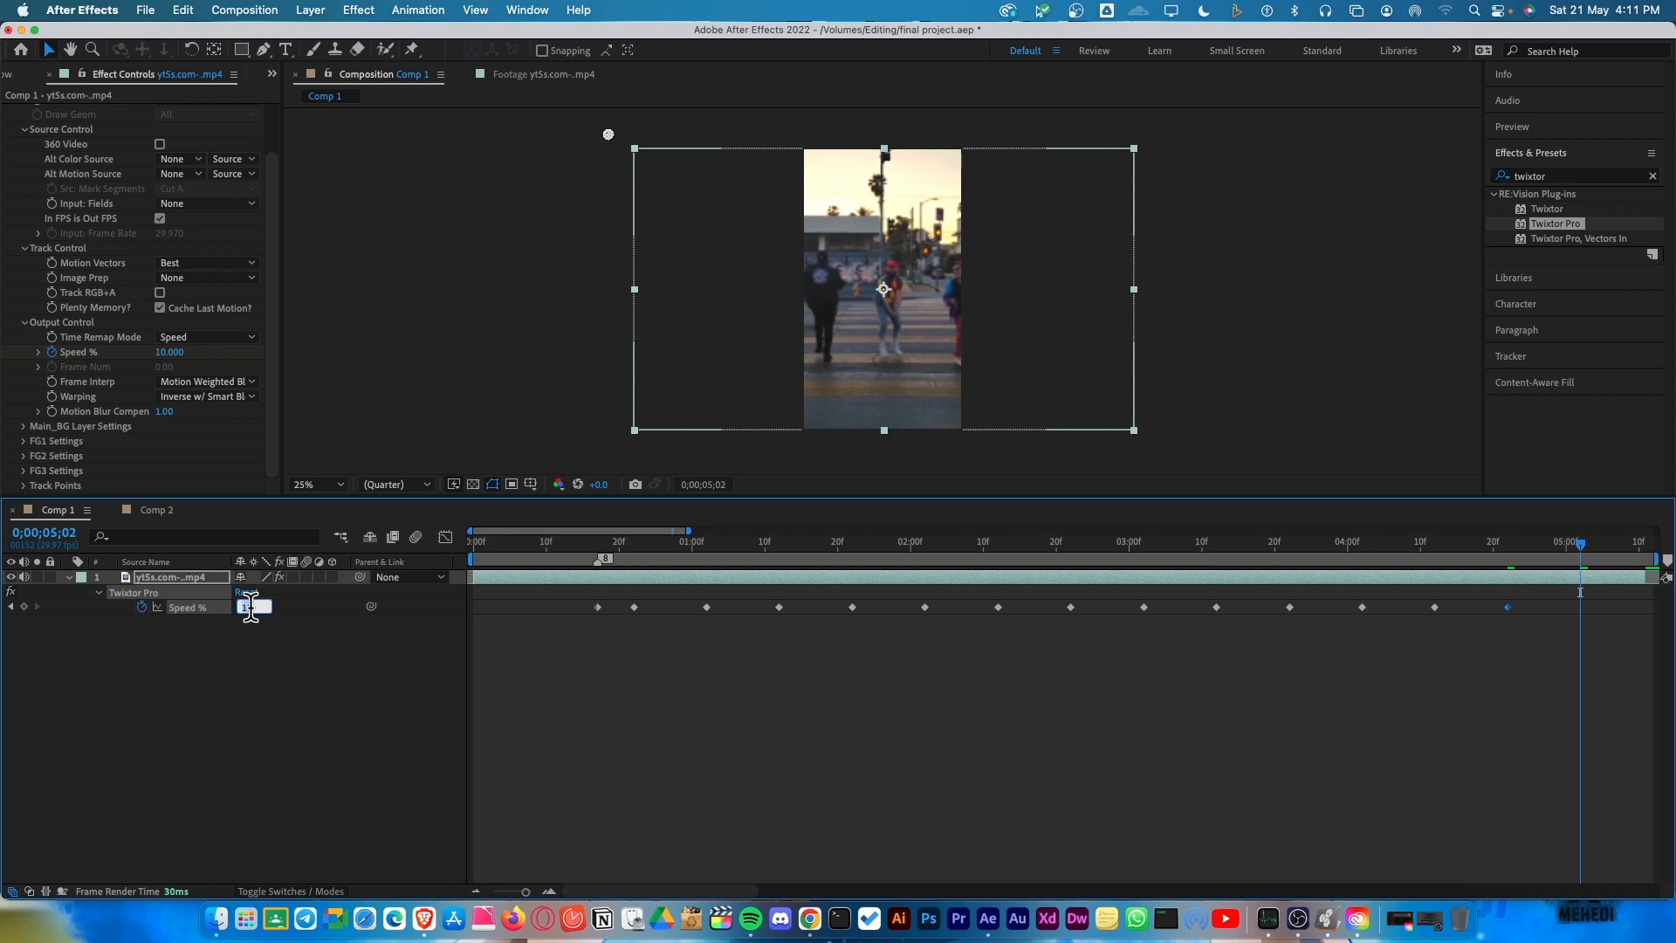
{"action": "type", "text": "200"}
{"action": "key", "text": "Return"}
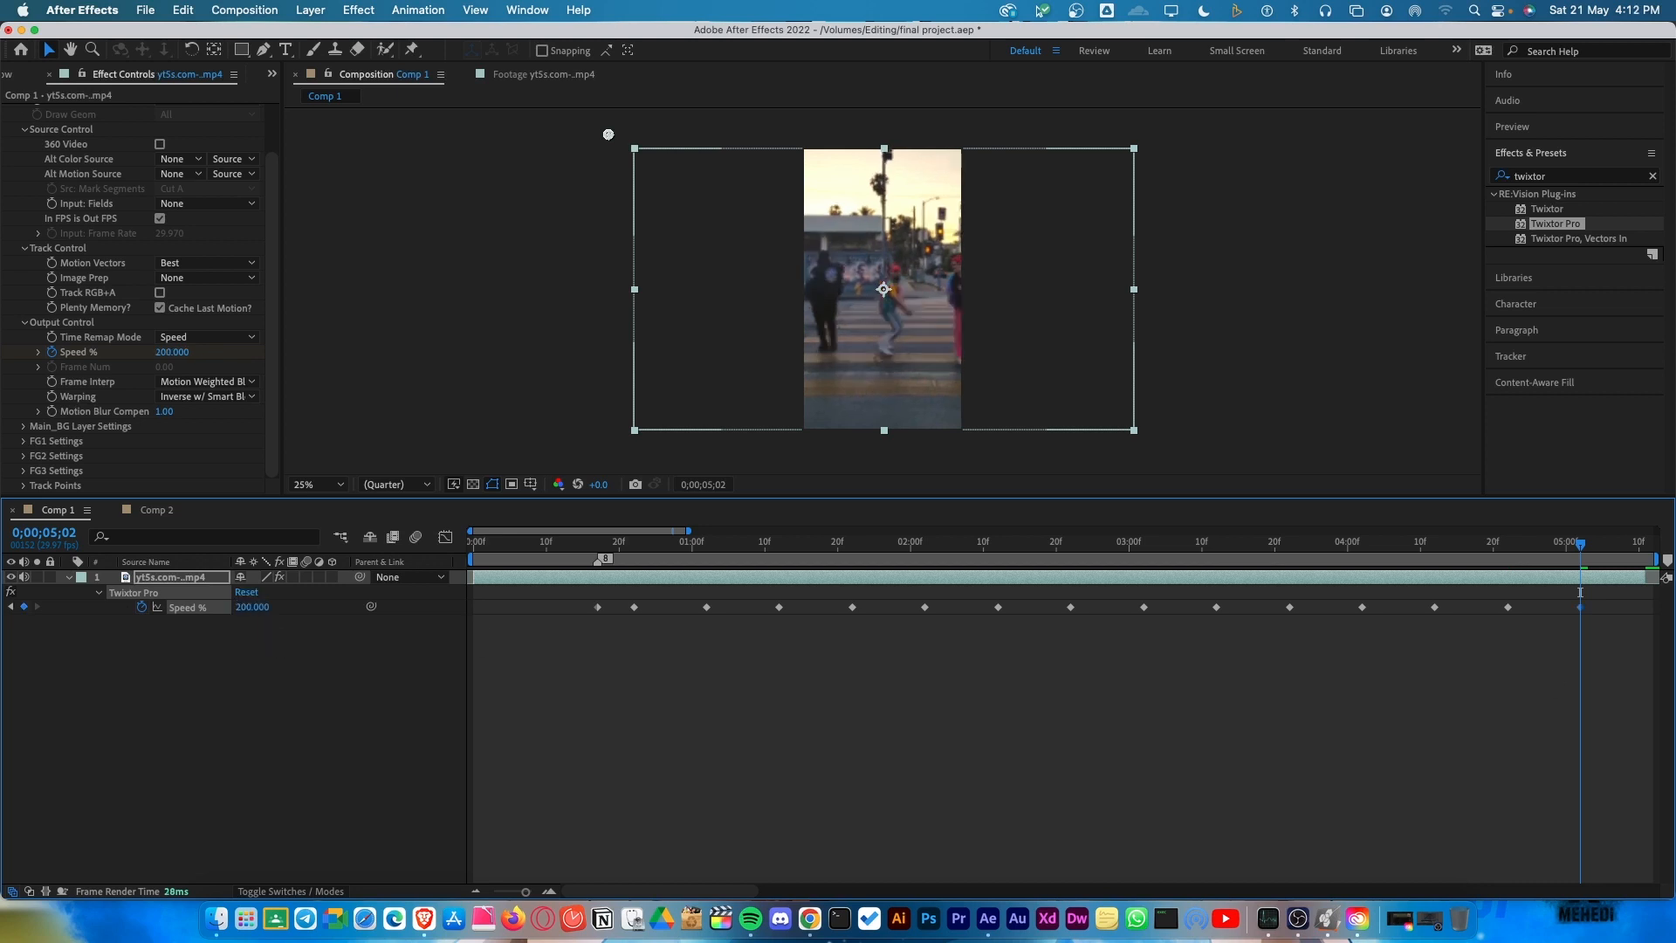
Add a closing Speed % keyframe of 100 at 0;00;05;07, near the end of the clip.
{"action": "left_click", "coordinate": [1581, 664]}
{"action": "key", "text": "equal"}
{"action": "key", "text": "equal"}
{"action": "key", "text": "equal"}
{"action": "key", "text": "equal"}
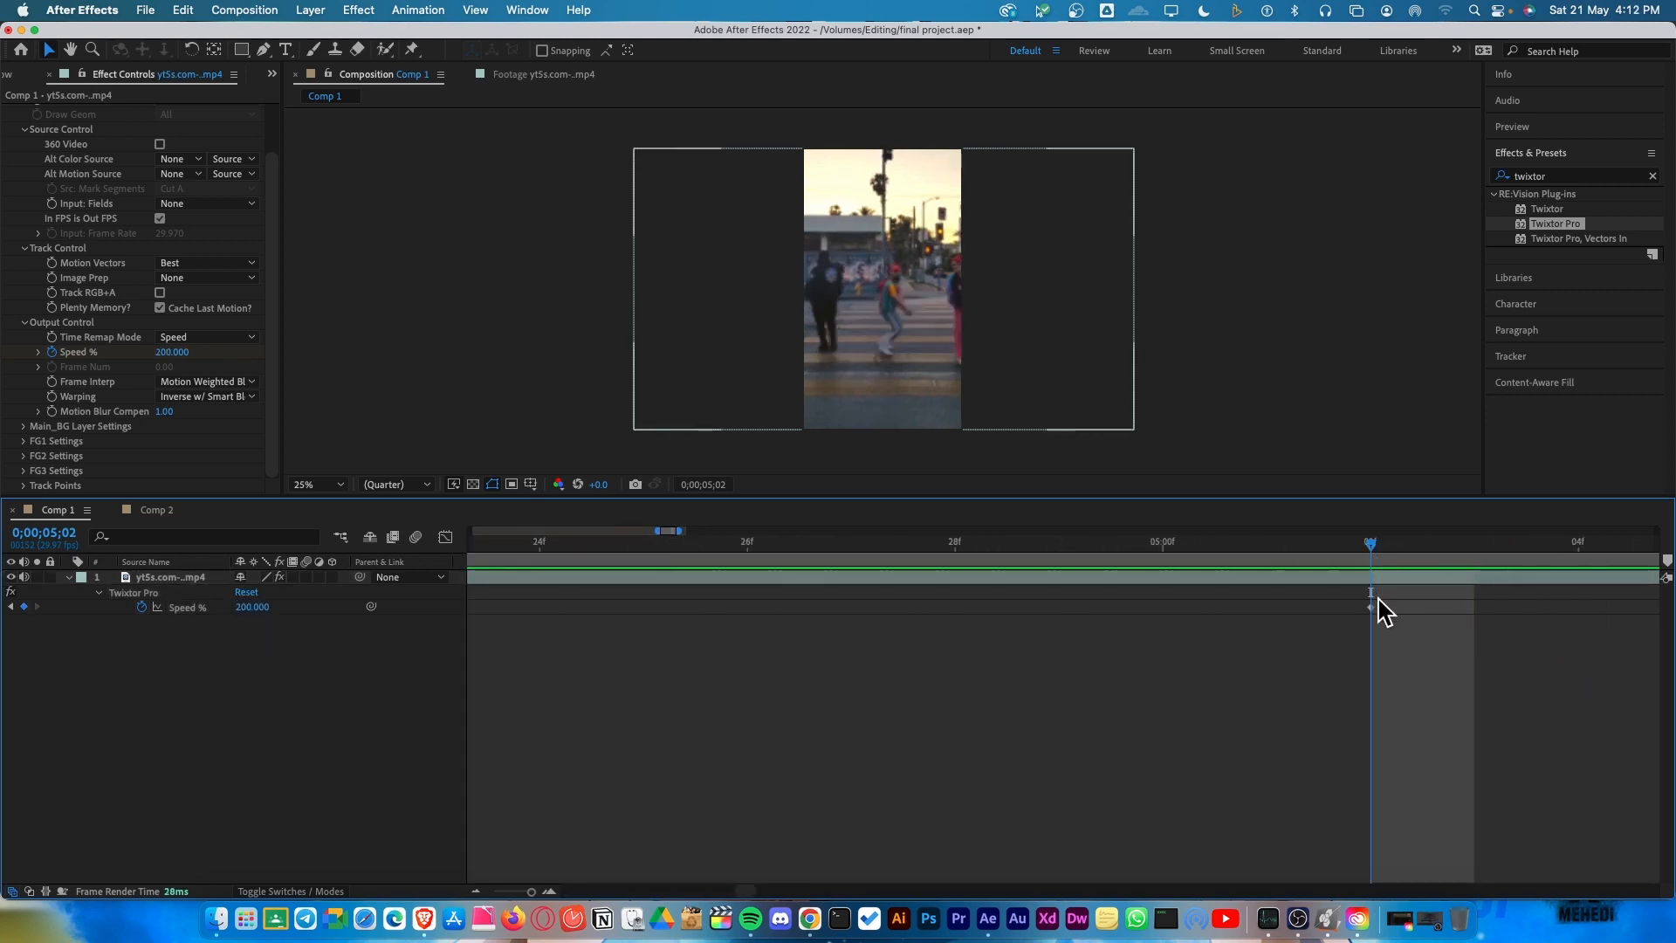
{"action": "key", "text": "minus"}
{"action": "key", "text": "minus"}
{"action": "left_click_drag", "start_coordinate": [1358, 573], "coordinate": [1464, 572]}
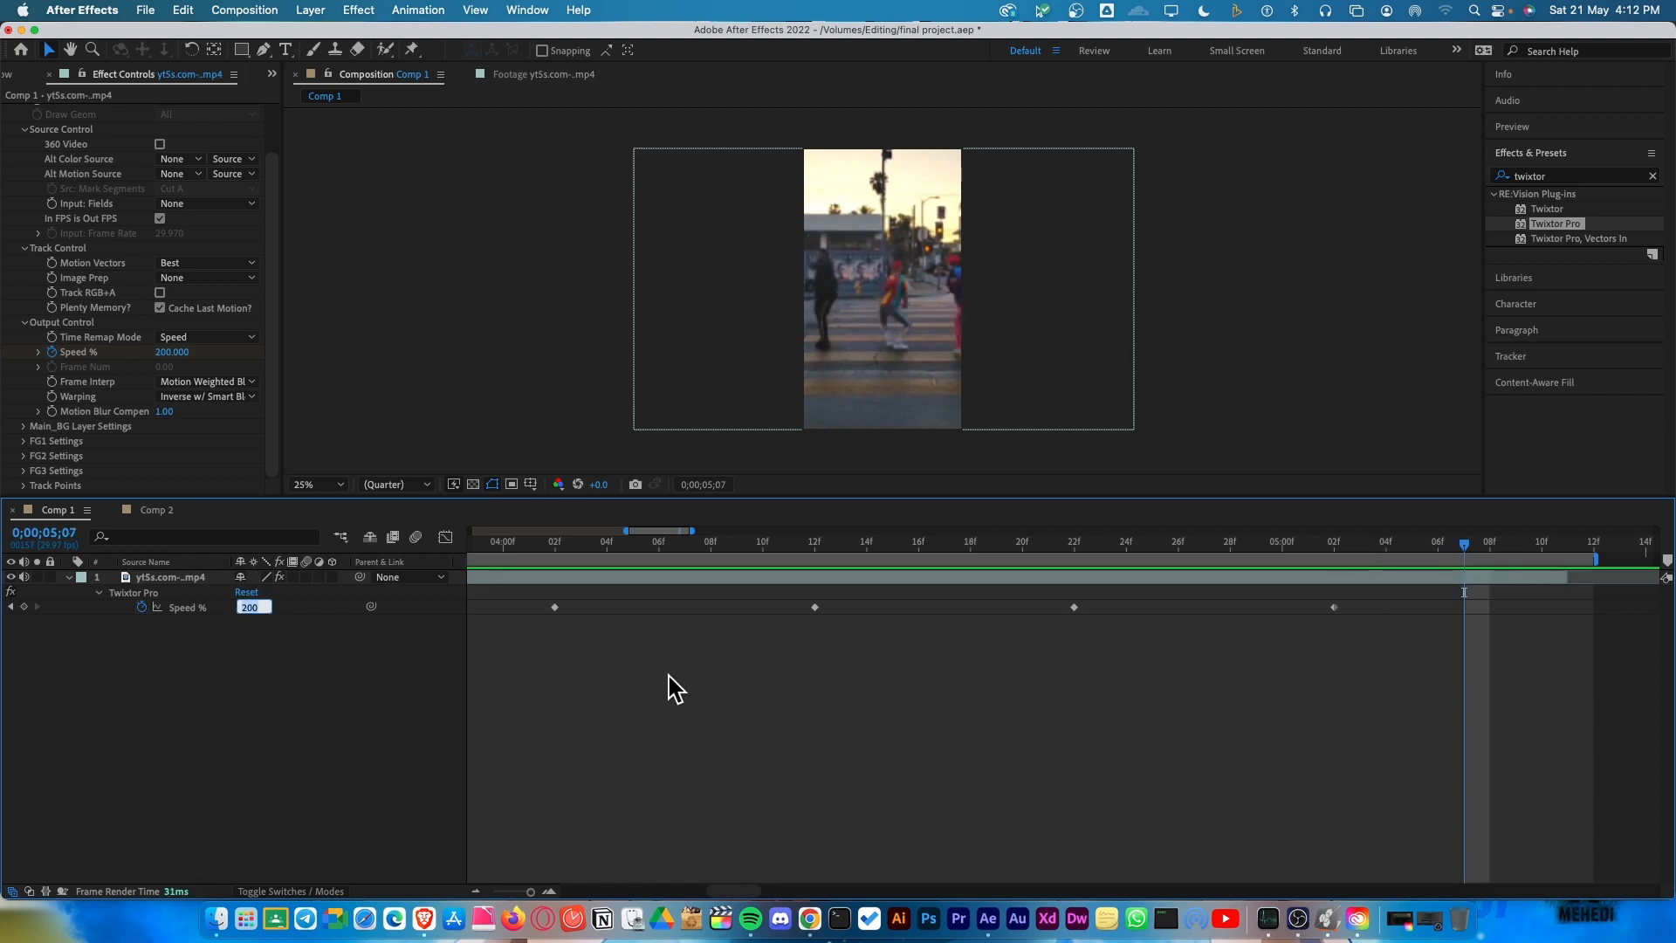
{"action": "type", "text": "10"}
{"action": "key", "text": "Return"}
Preview the speed-ramped clip across the timeline.
{"action": "scroll", "coordinate": [756, 667], "scroll_direction": "down", "scroll_amount": 5}
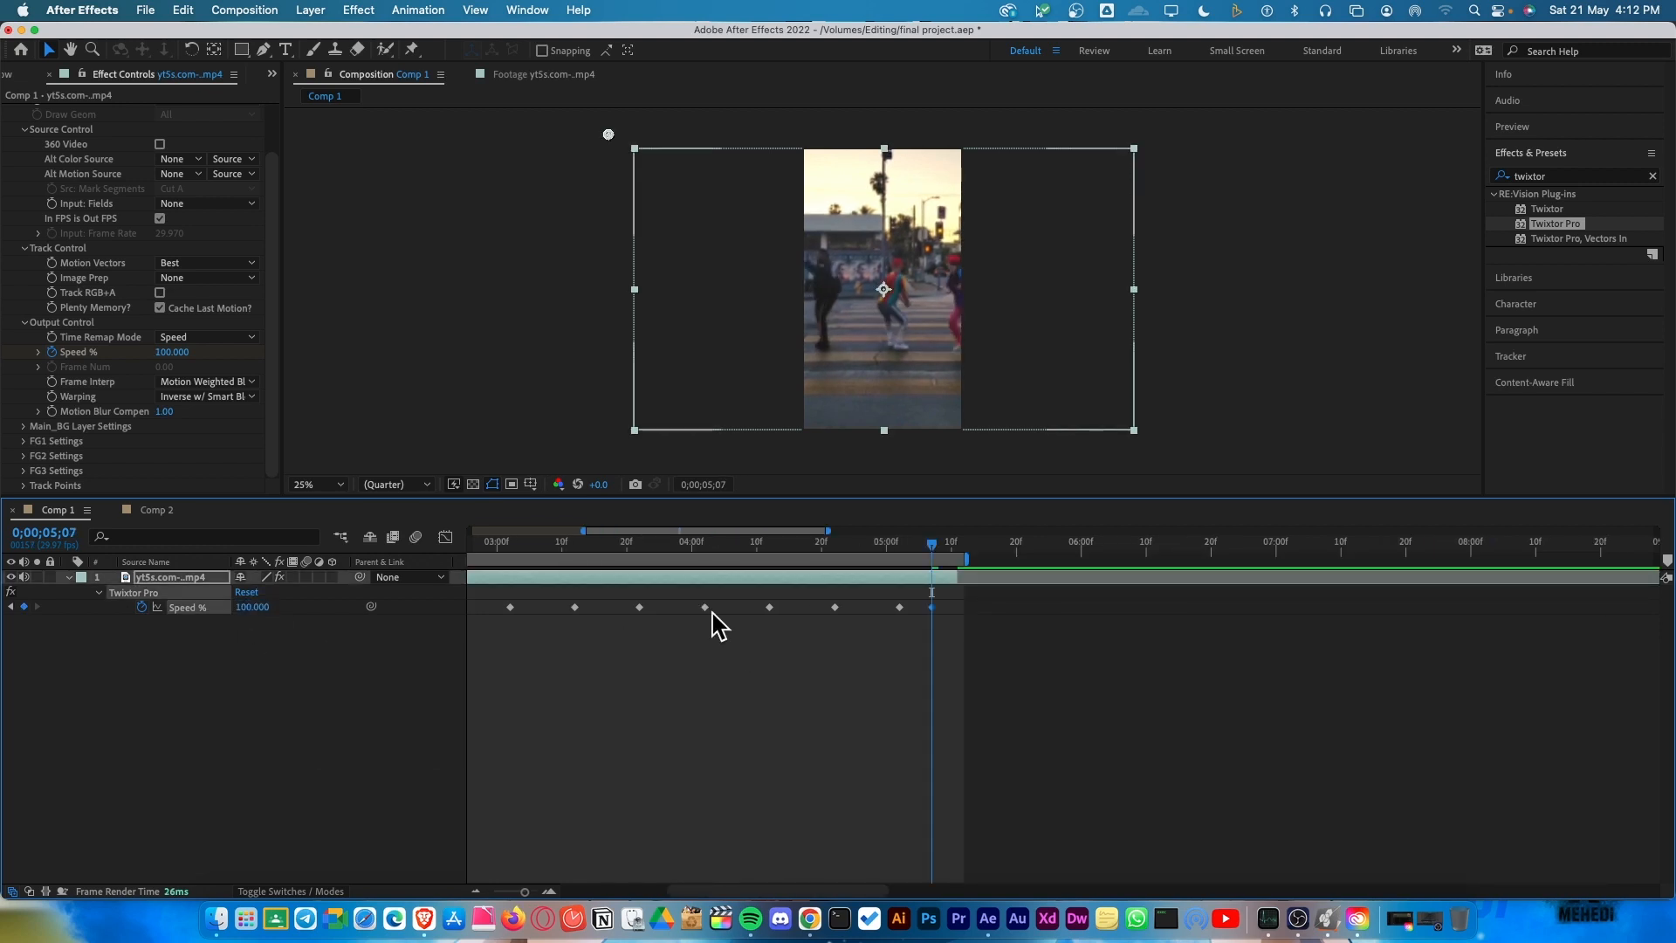
{"action": "scroll", "coordinate": [611, 585], "scroll_direction": "down", "scroll_amount": 5}
{"action": "left_click_drag", "start_coordinate": [523, 545], "coordinate": [1274, 642]}
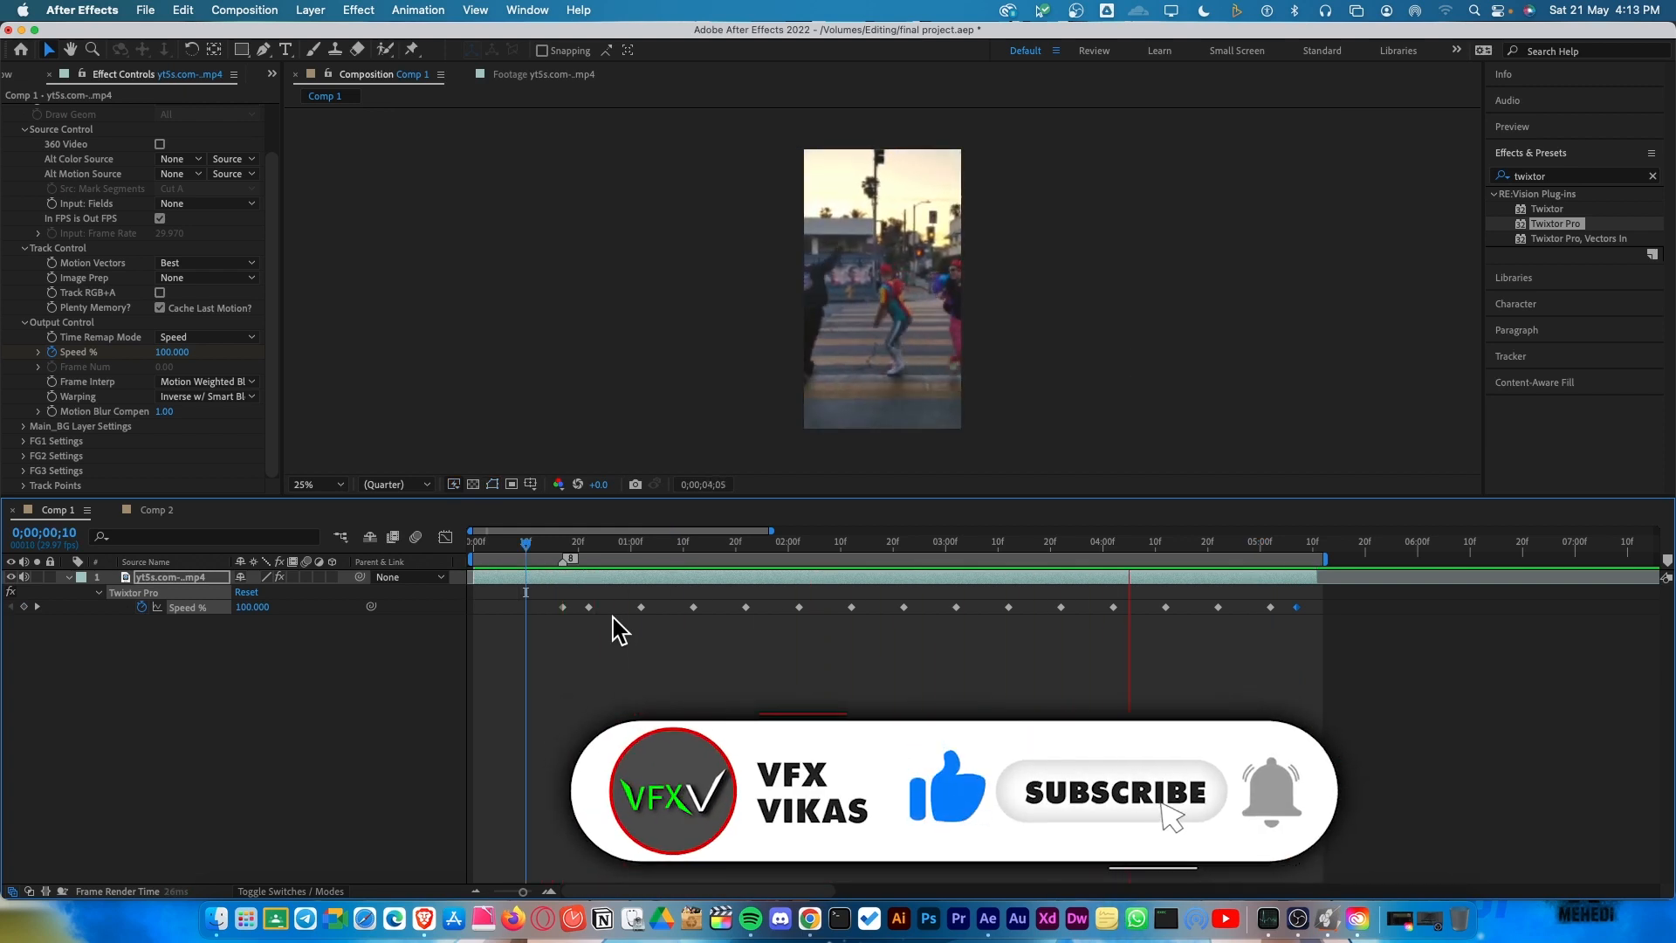
Stop the preview, select all Speed % keyframes of the clip, and open the Flow extension.
{"action": "key", "text": "space"}
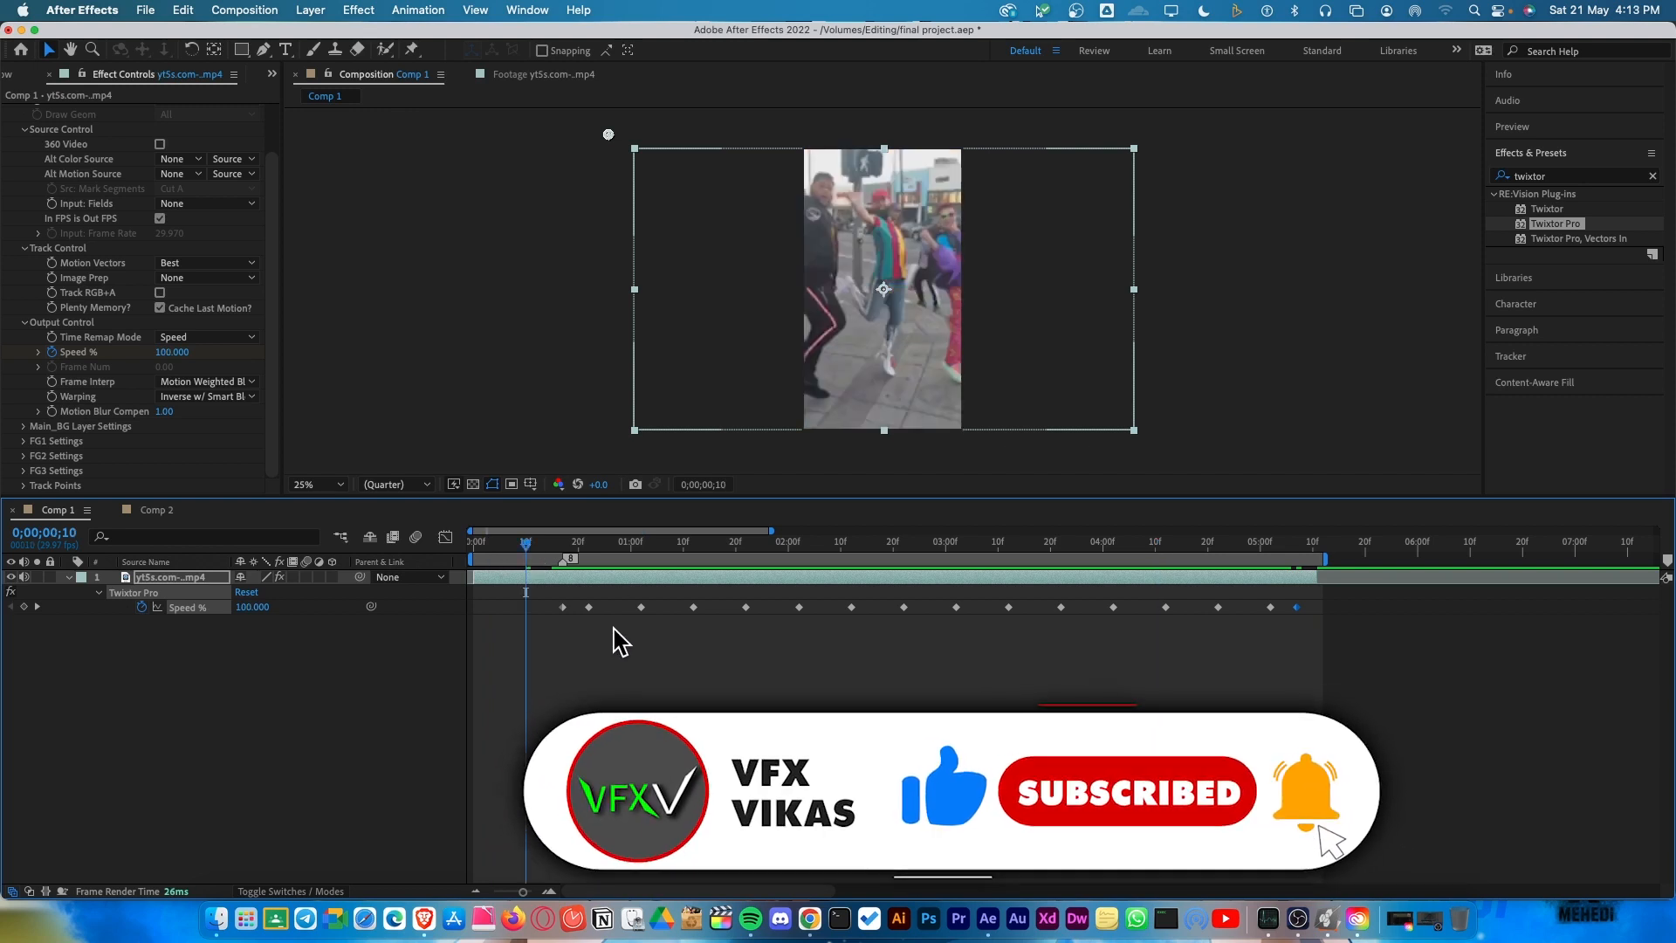
{"action": "left_click", "coordinate": [989, 651]}
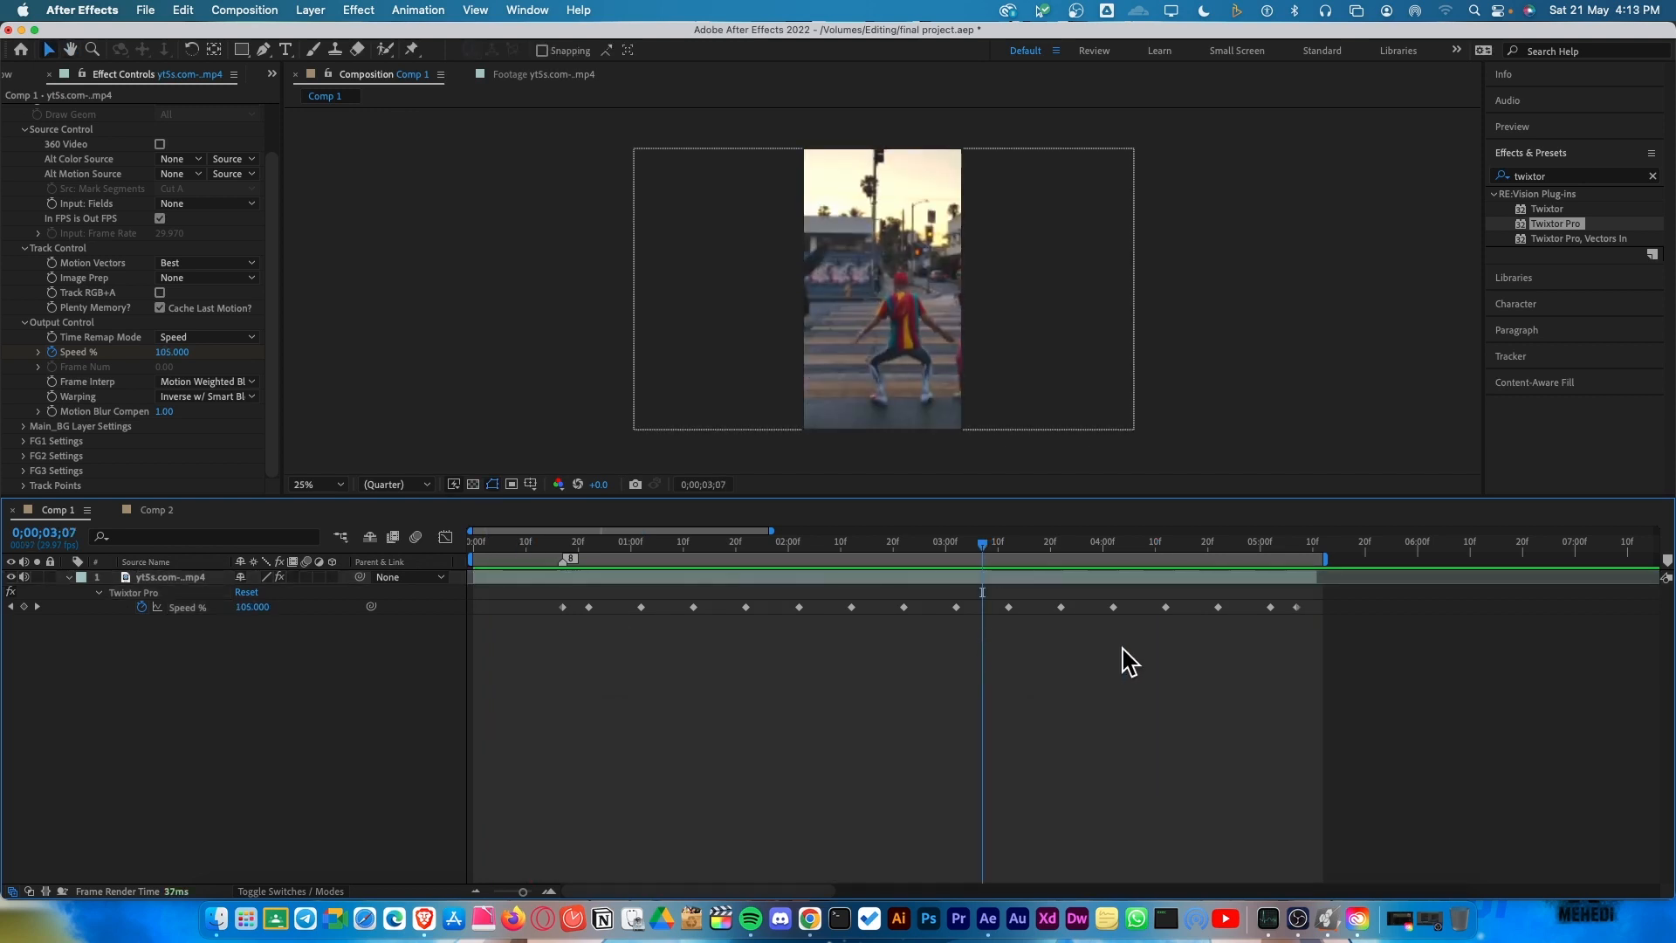
{"action": "left_click_drag", "start_coordinate": [1332, 654], "coordinate": [489, 580]}
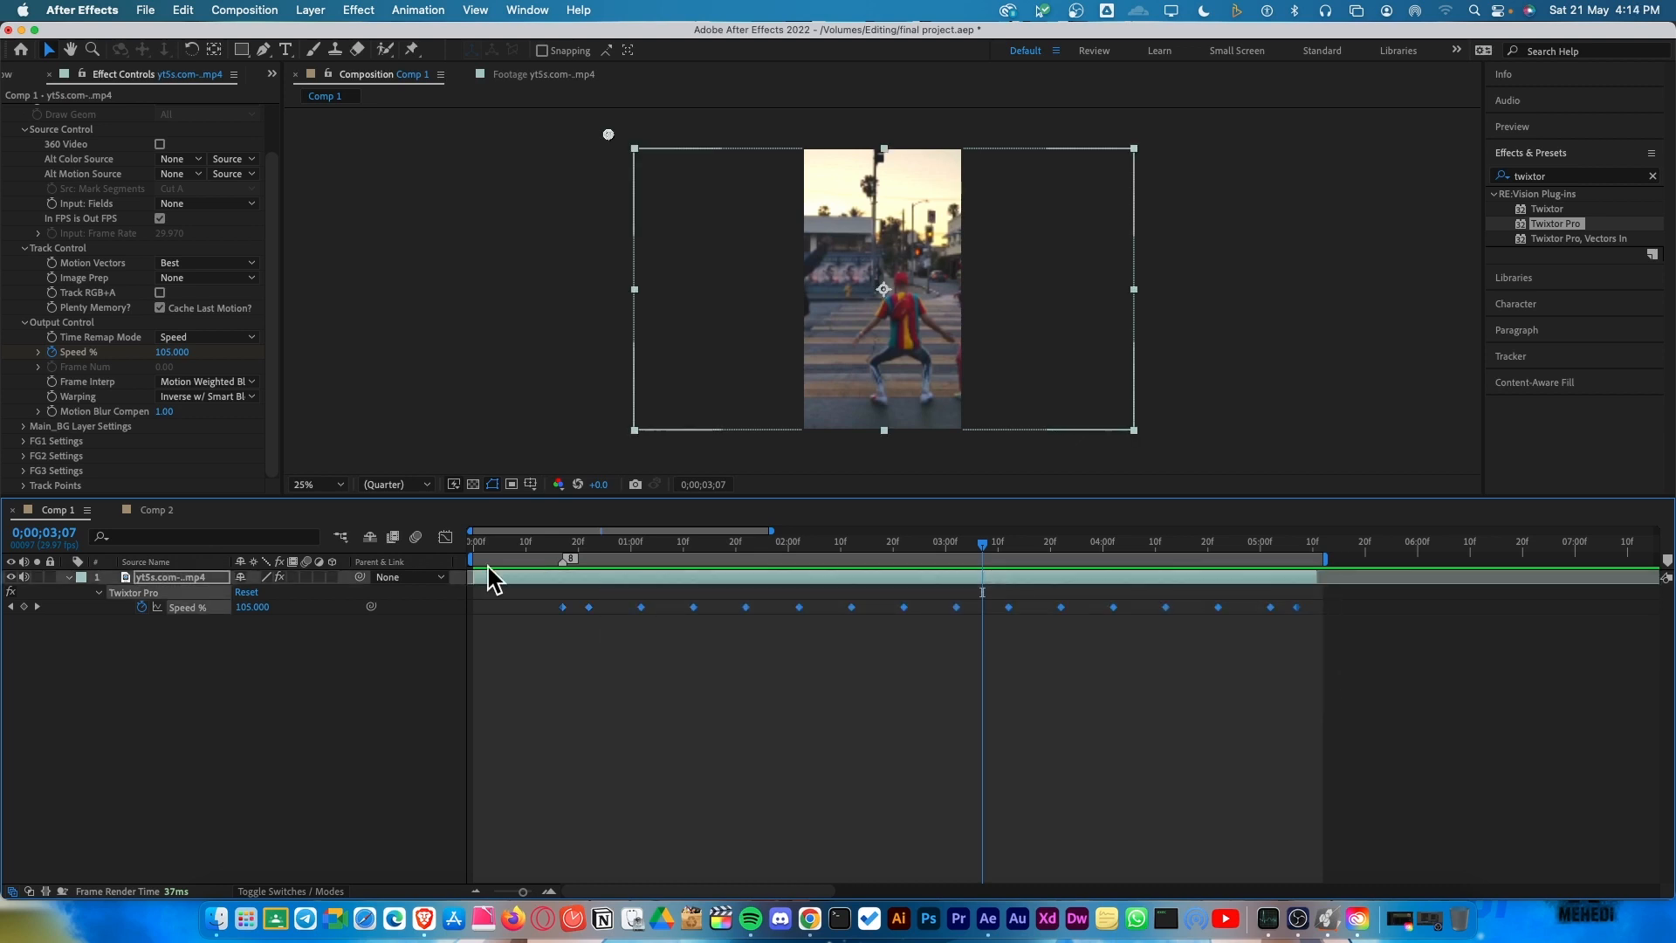
{"action": "left_click", "coordinate": [527, 10]}
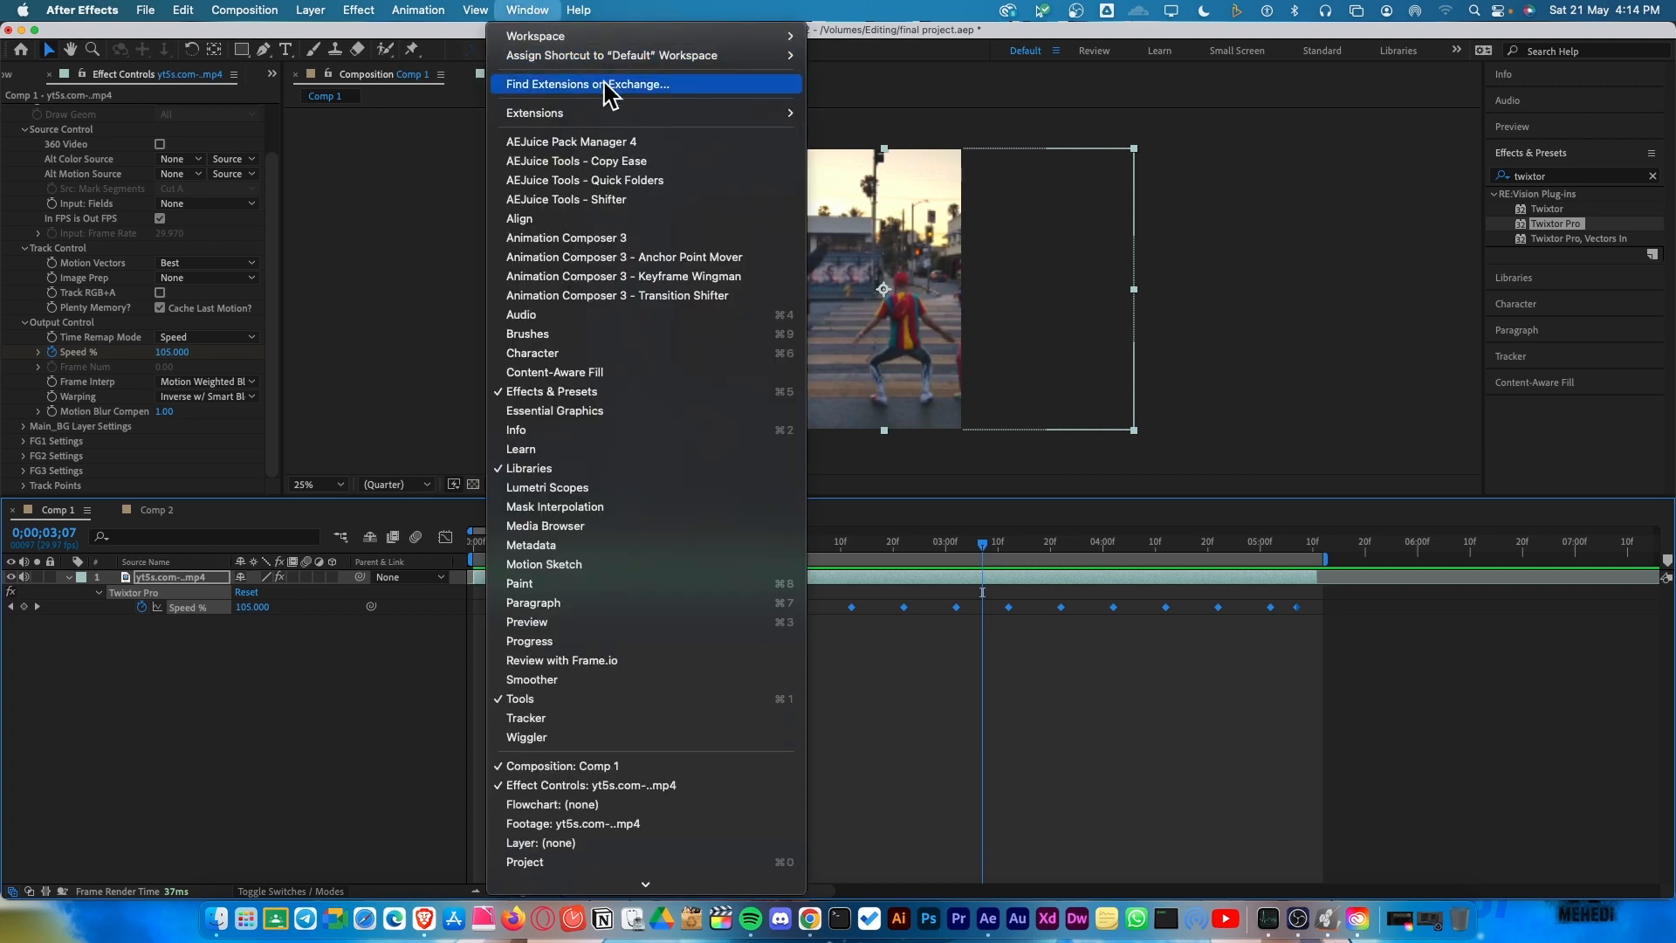
{"action": "mouse_move", "coordinate": [777, 112]}
{"action": "left_click", "coordinate": [836, 120]}
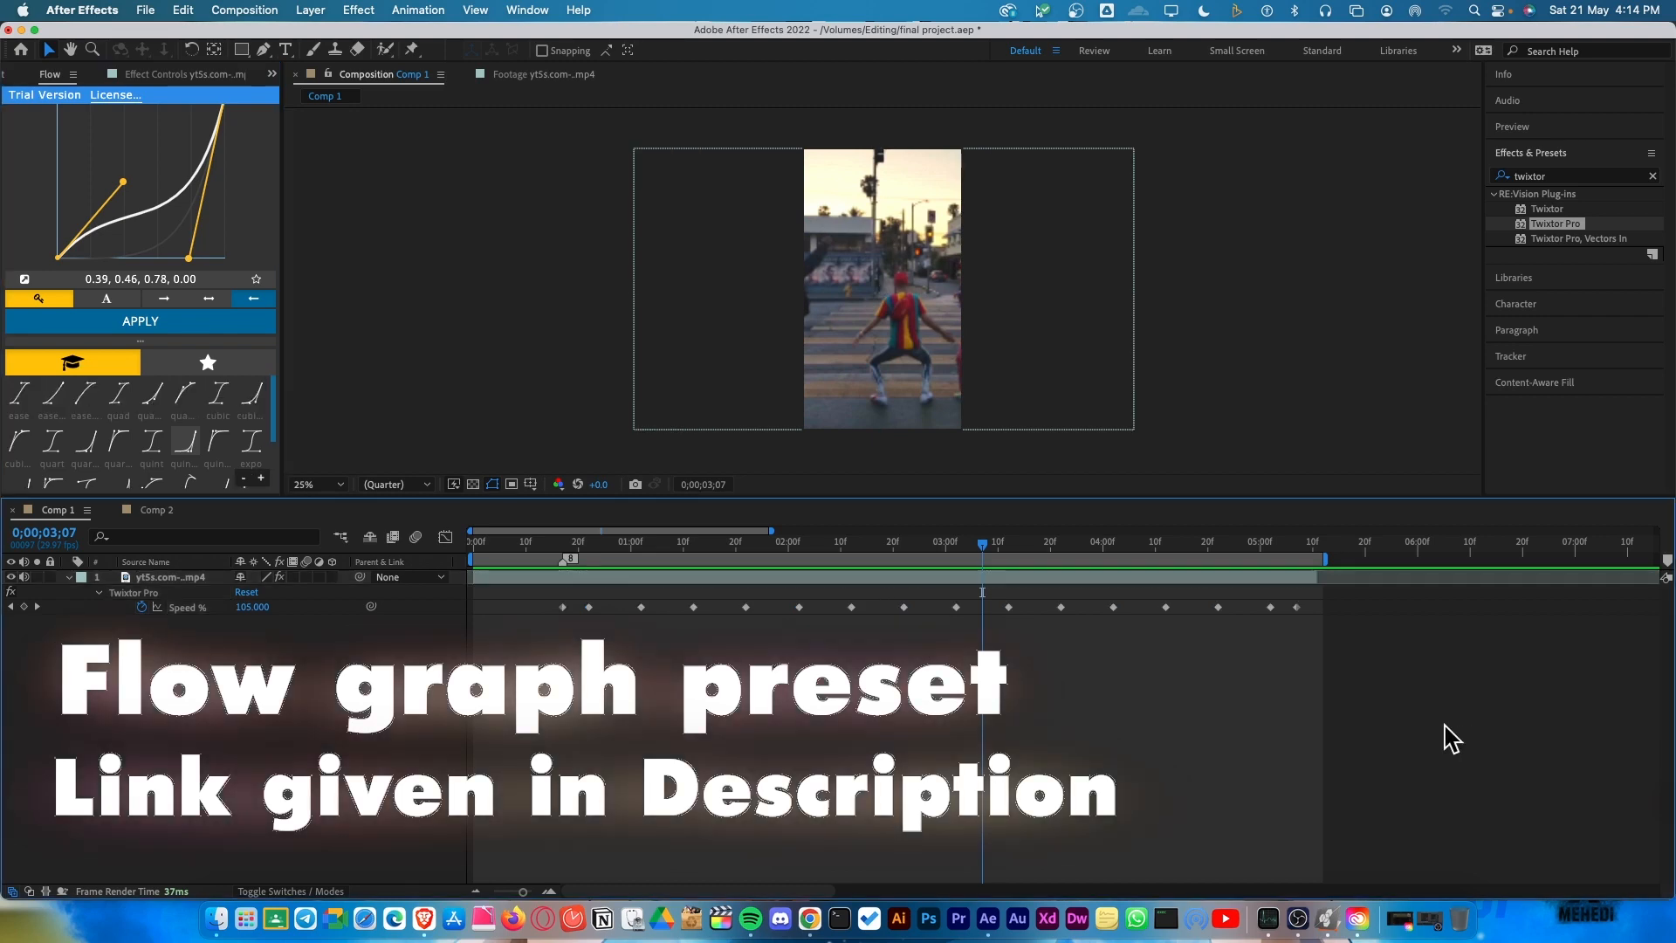
Apply Flow's quintIn easing curve to all Speed % keyframes.
{"action": "left_click_drag", "start_coordinate": [1448, 705], "coordinate": [550, 603]}
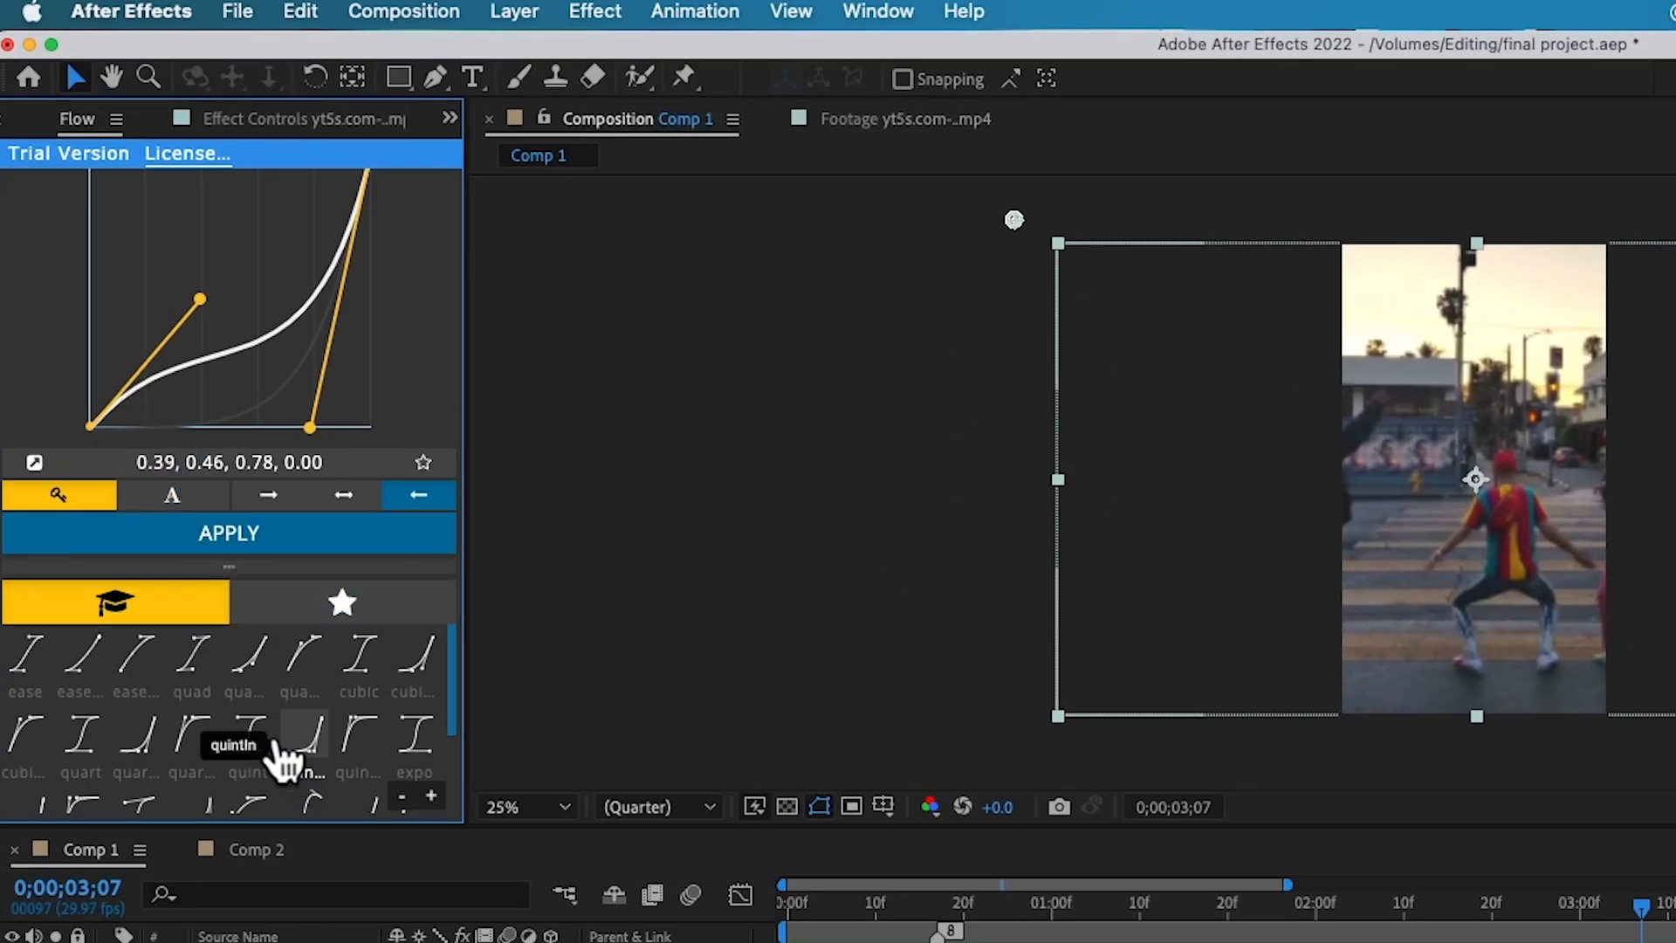
{"action": "left_click", "coordinate": [309, 742]}
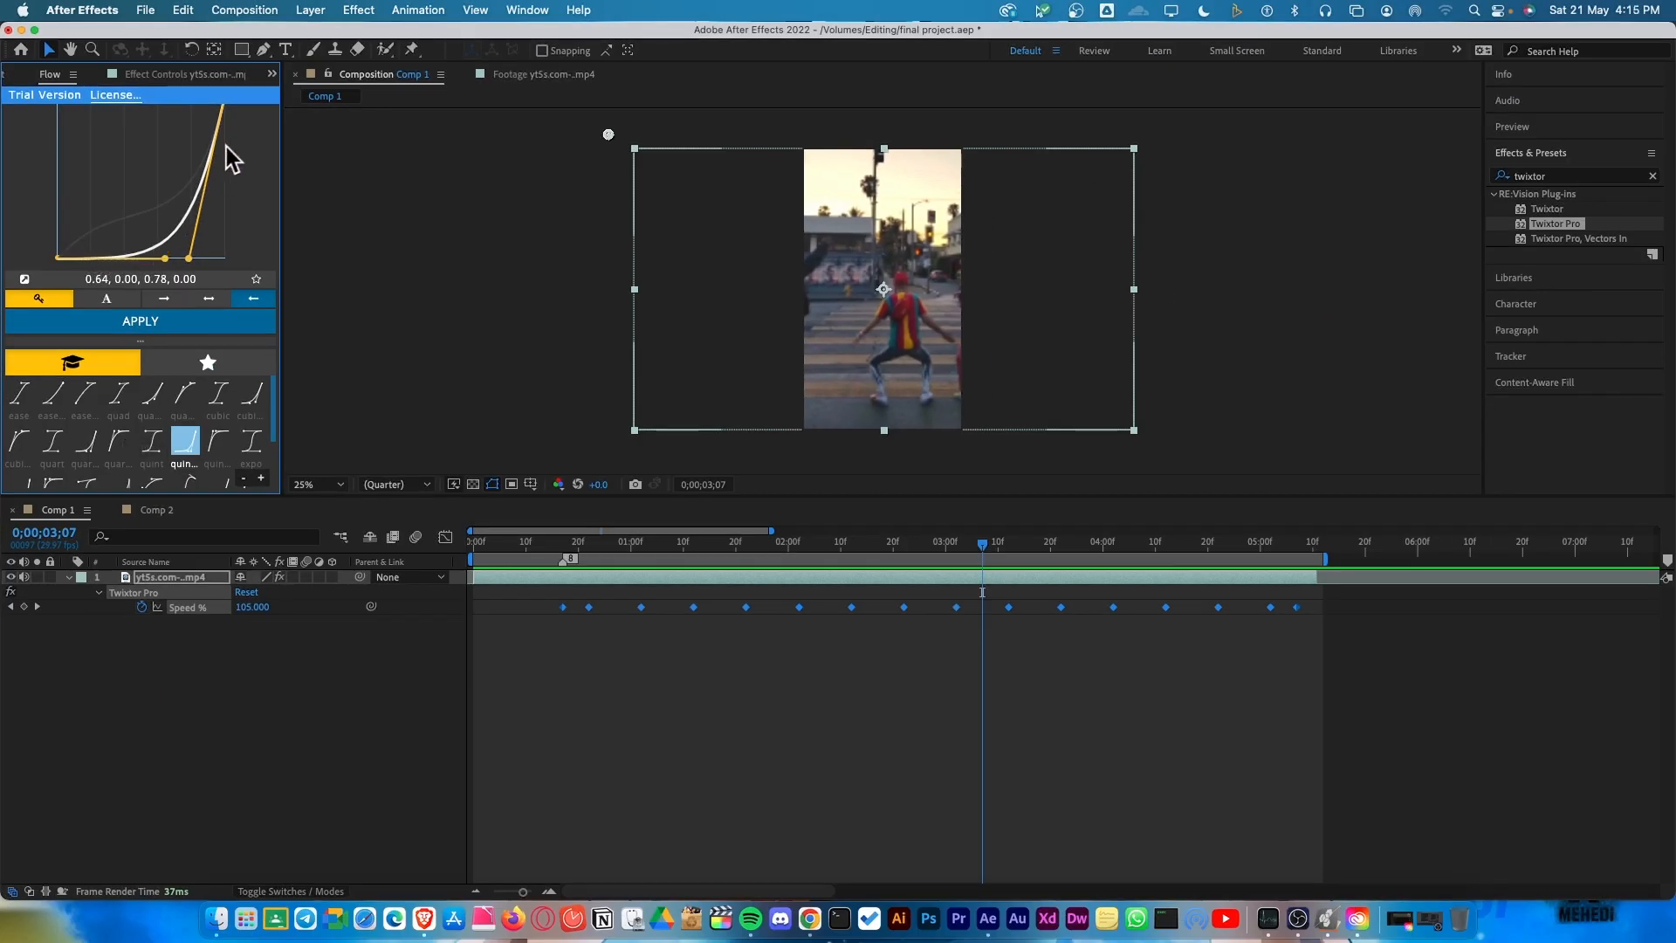
{"action": "left_click", "coordinate": [170, 328]}
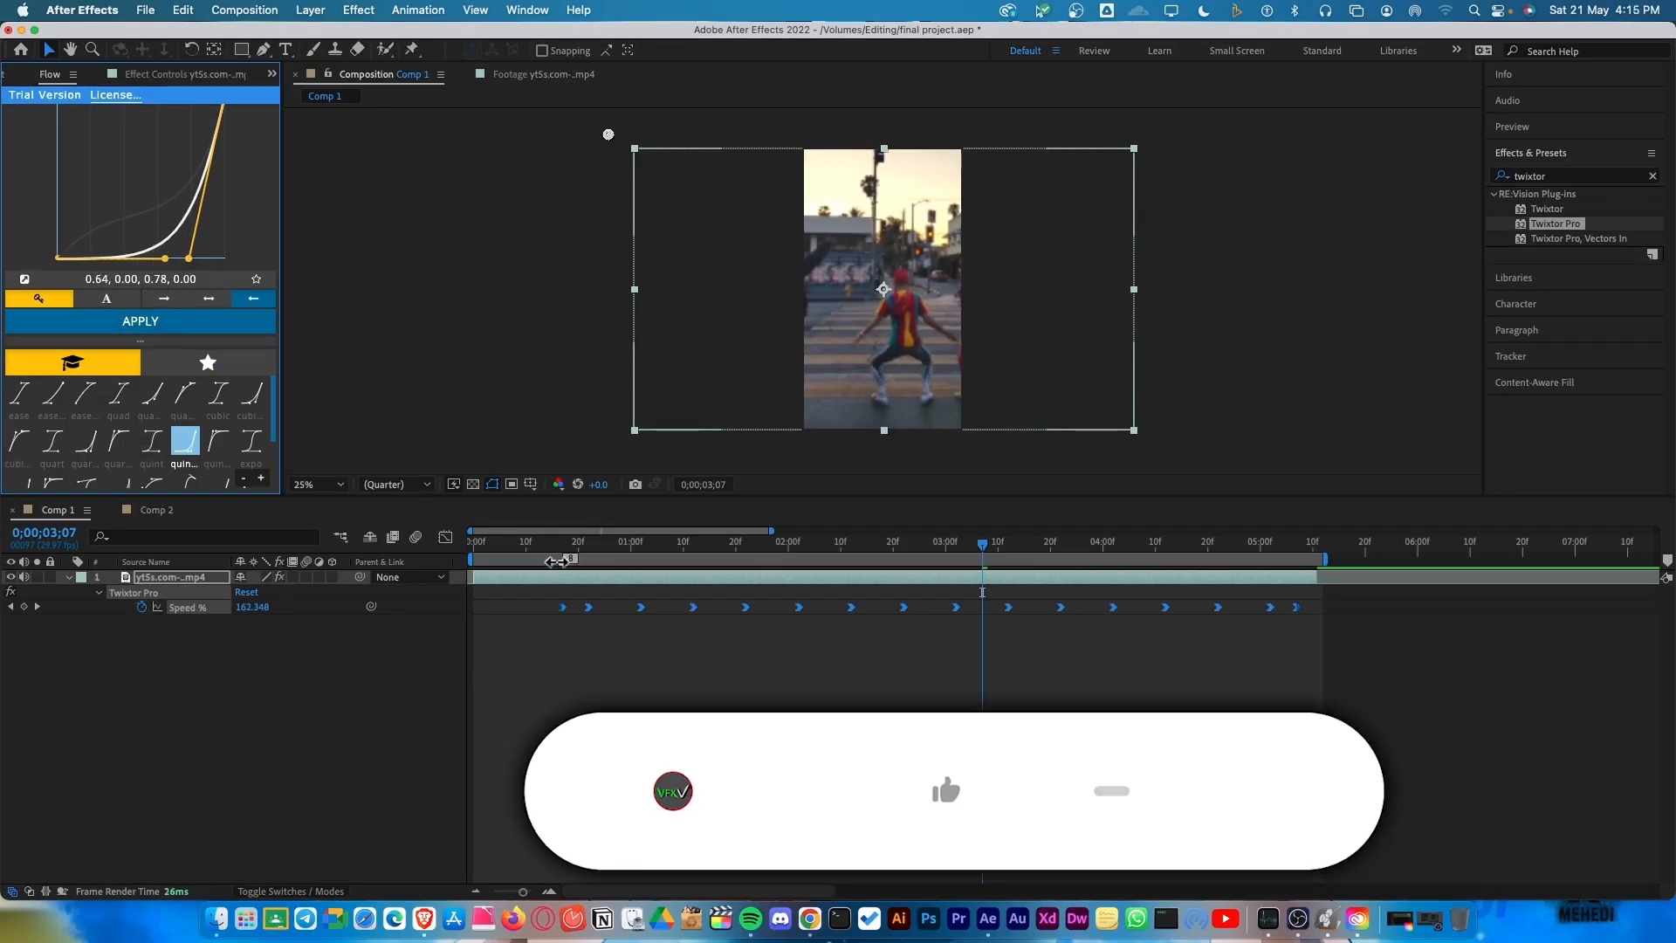
Preview the eased speed ramp from 0;00;00;14.
{"action": "left_click", "coordinate": [548, 546]}
{"action": "key", "text": "space"}
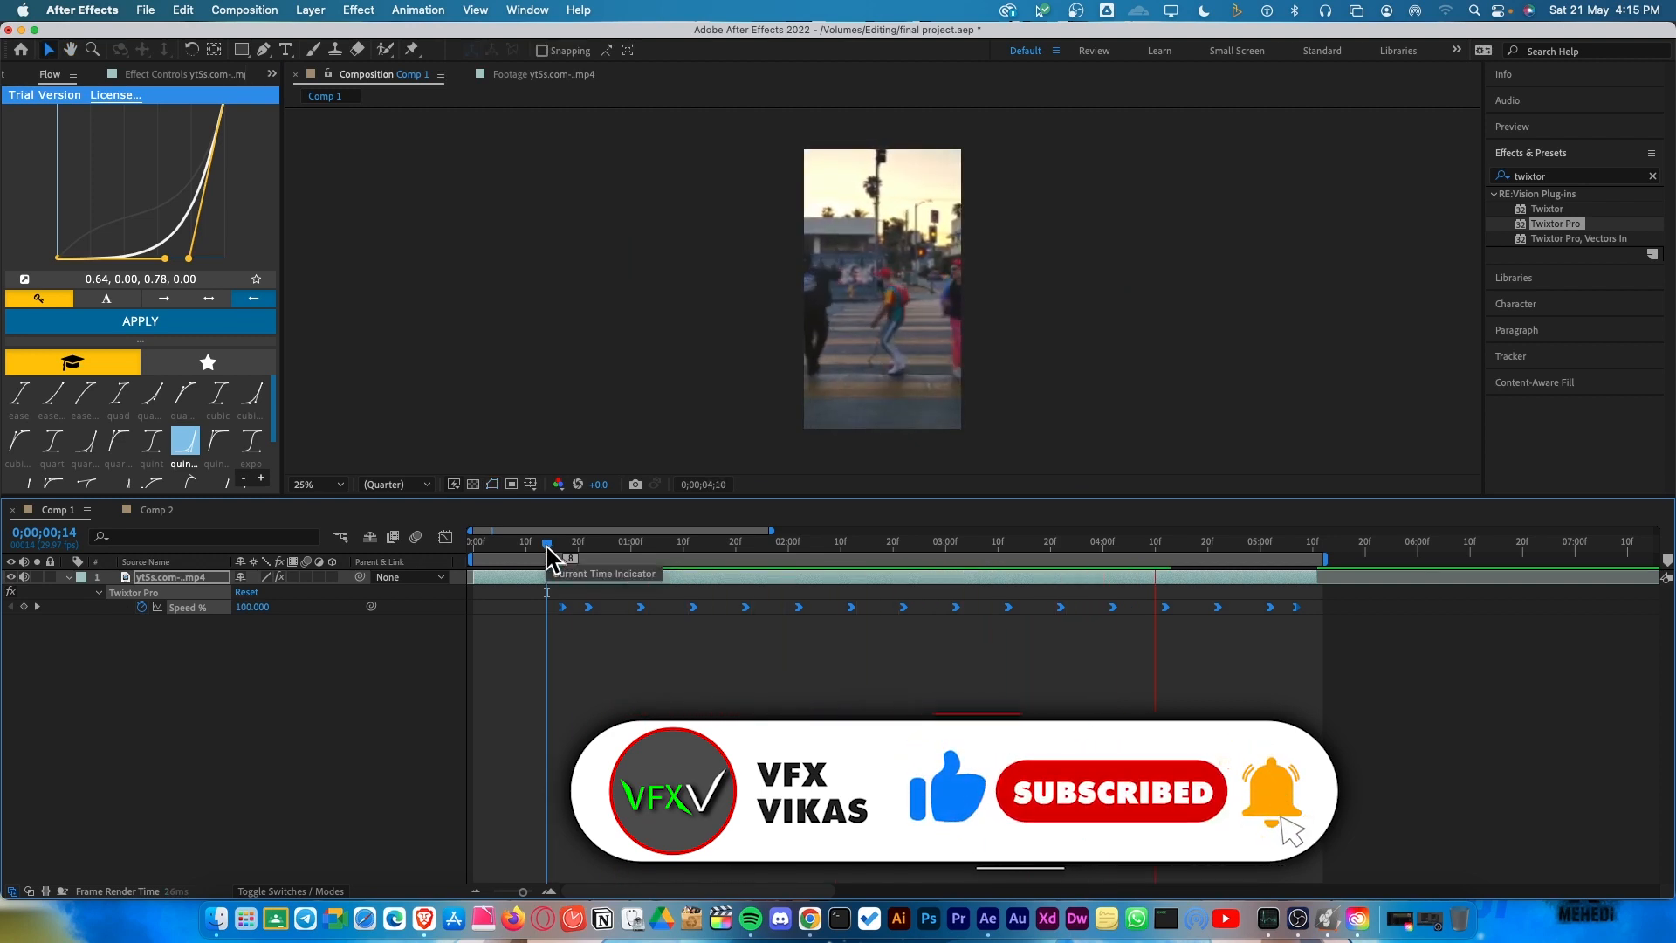
{"action": "key", "text": "space"}
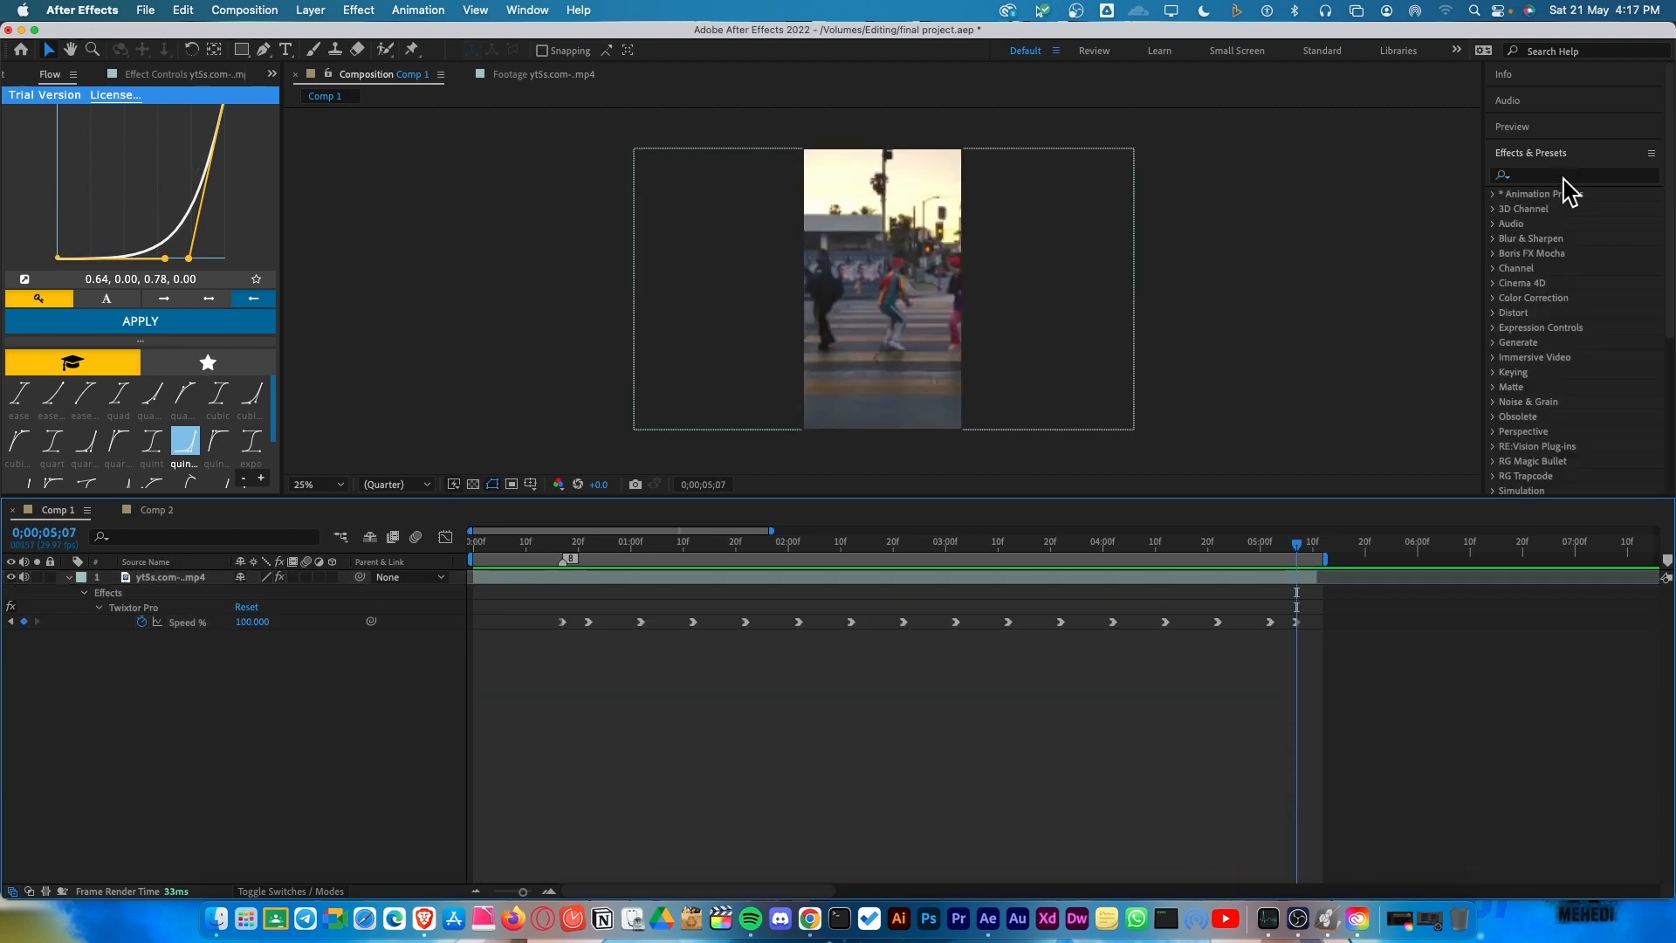
Find the Brightness & Contrast effect and add it to the dance clip.
{"action": "left_click", "coordinate": [1562, 176]}
{"action": "type", "text": "brig"}
{"action": "left_click", "coordinate": [1613, 272]}
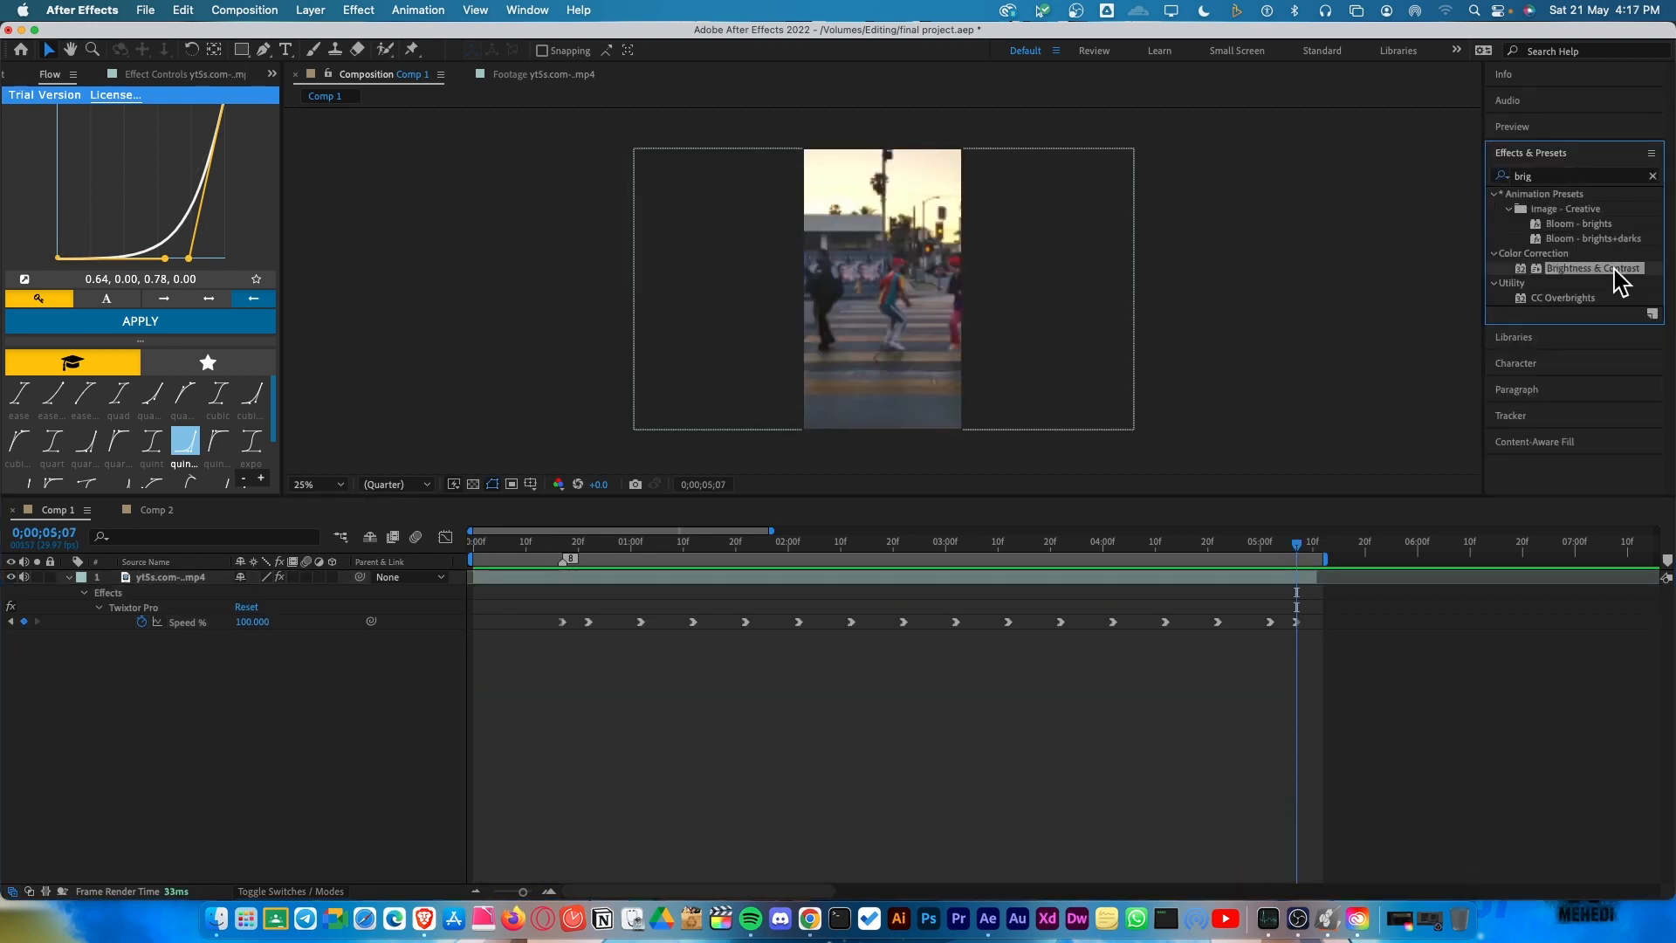
{"action": "left_click_drag", "start_coordinate": [1614, 268], "coordinate": [181, 576]}
Start keyframing Brightness on the 200 Speed % keyframe at 0;00;01;02 with a value of 120.
{"action": "left_click_drag", "start_coordinate": [574, 544], "coordinate": [639, 626]}
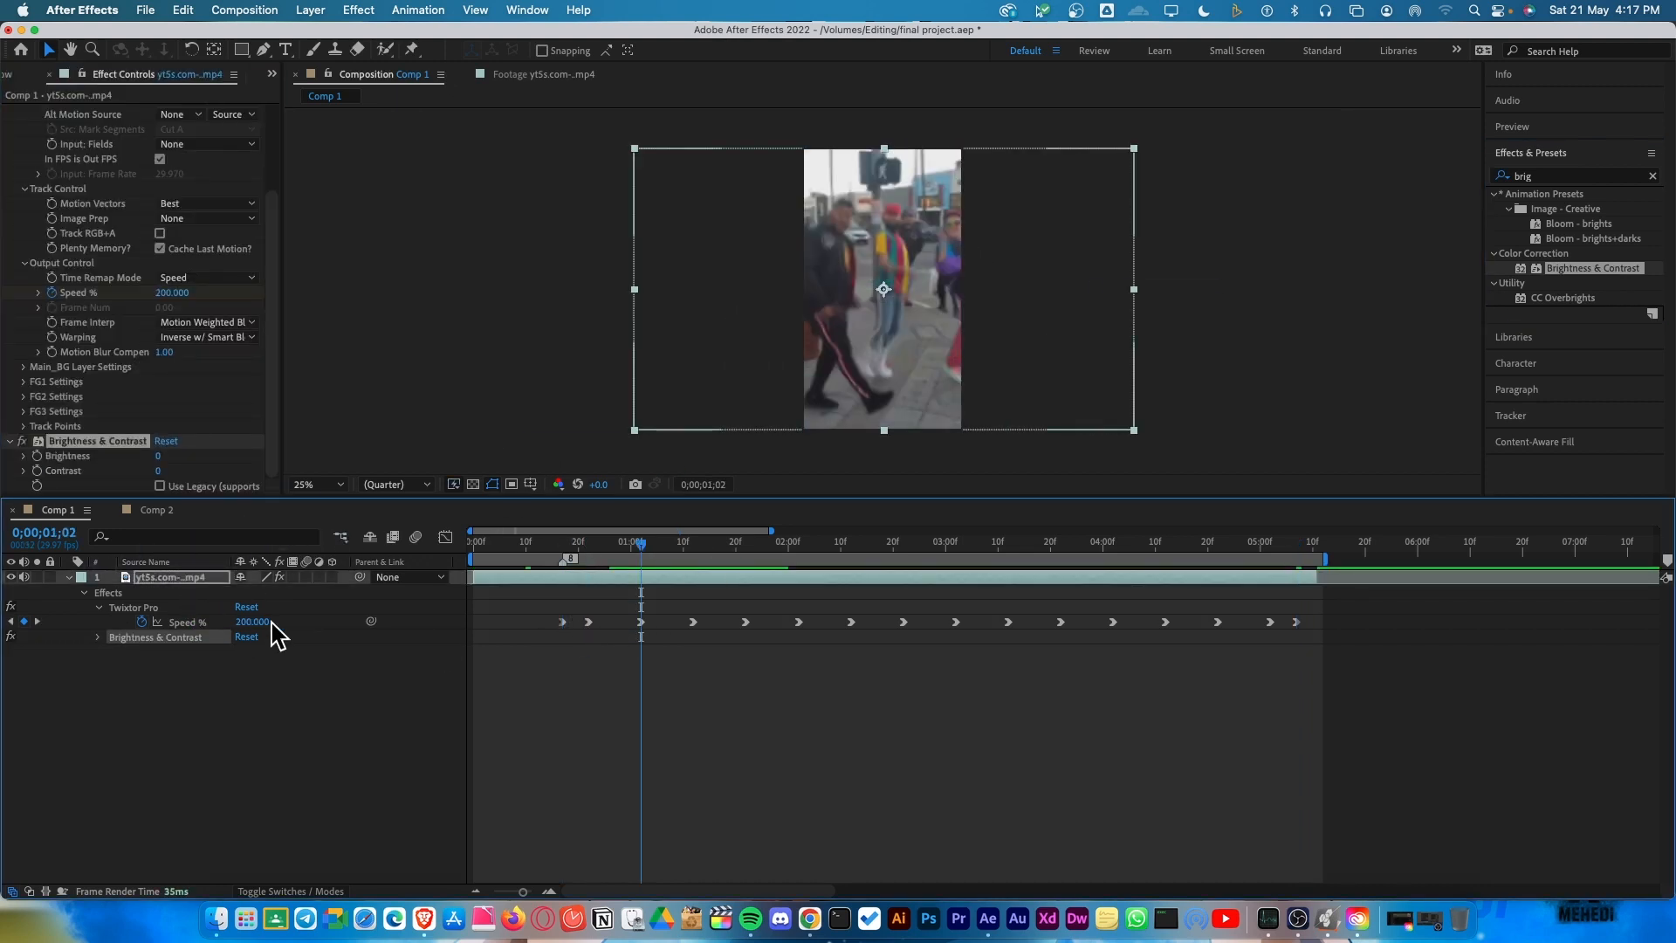
{"action": "left_click", "coordinate": [98, 637]}
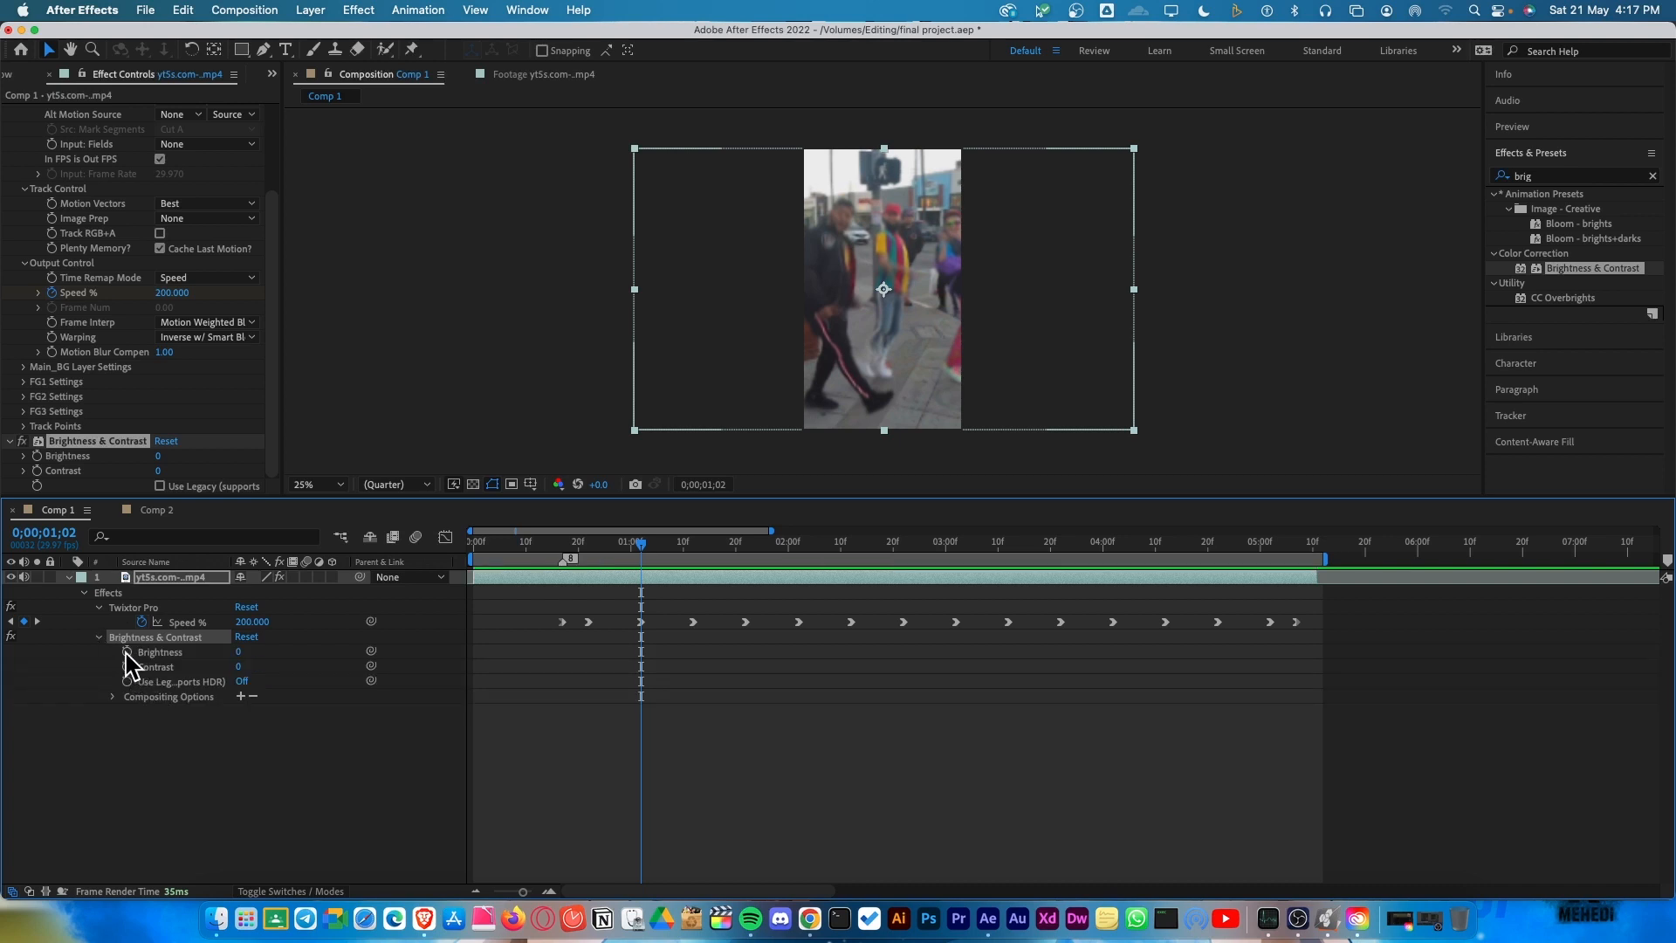
{"action": "left_click", "coordinate": [127, 652]}
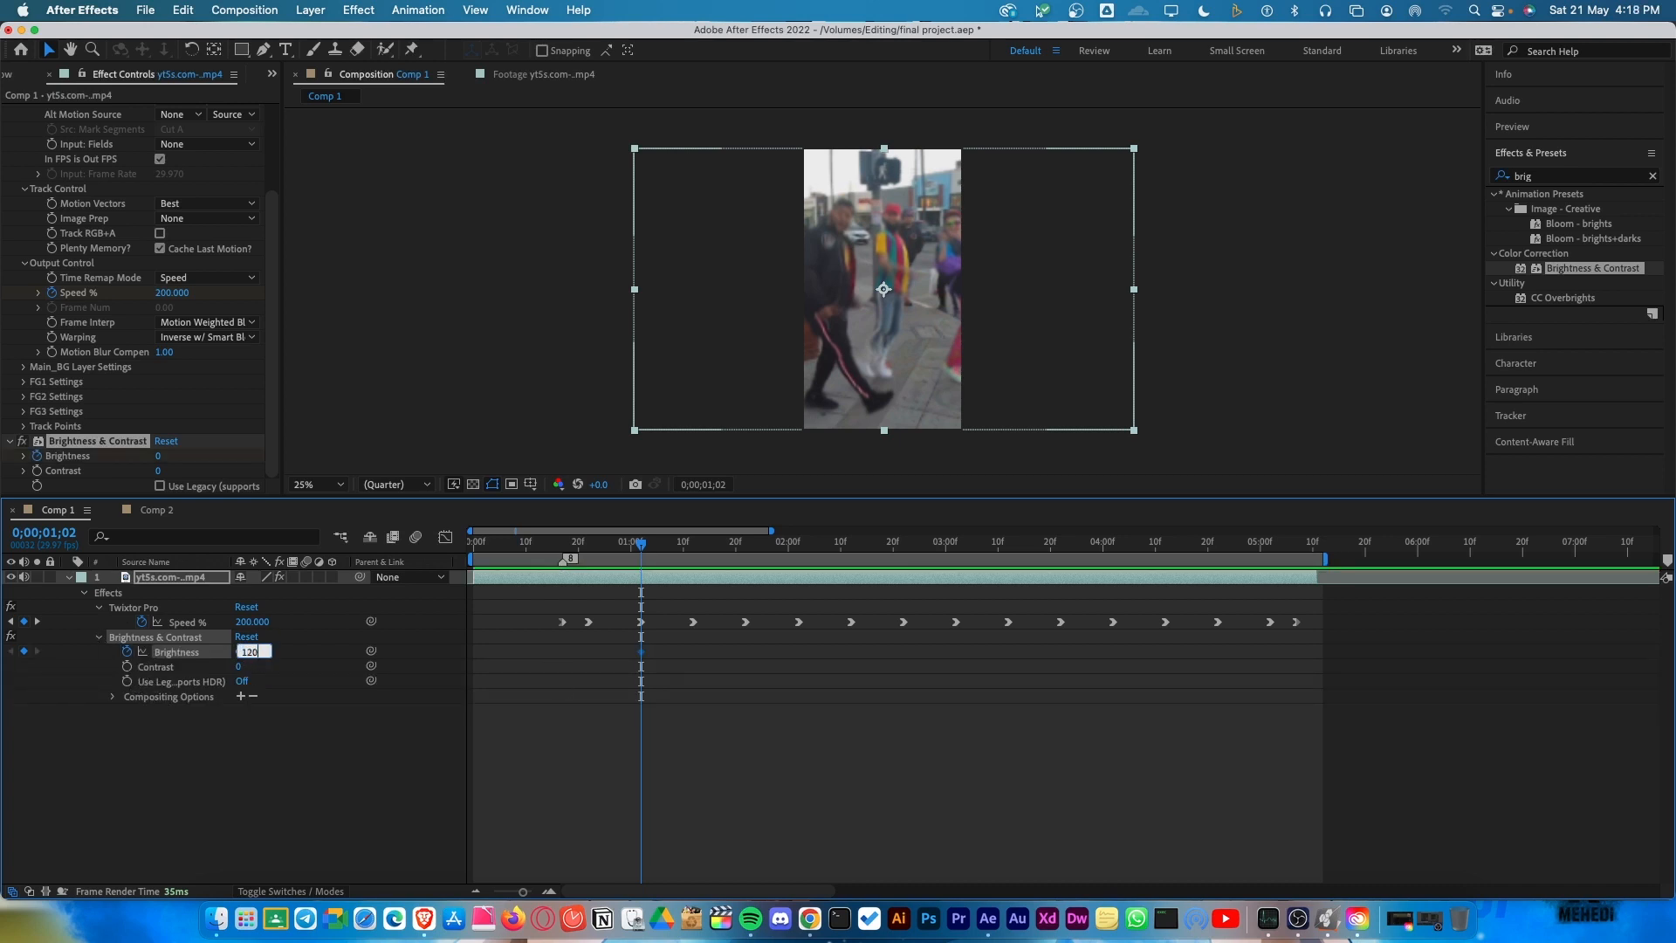
{"action": "left_click", "coordinate": [655, 682]}
Add a Brightness keyframe of 0 at 0;00;00;26, just before the flash peak.
{"action": "key", "text": "equal"}
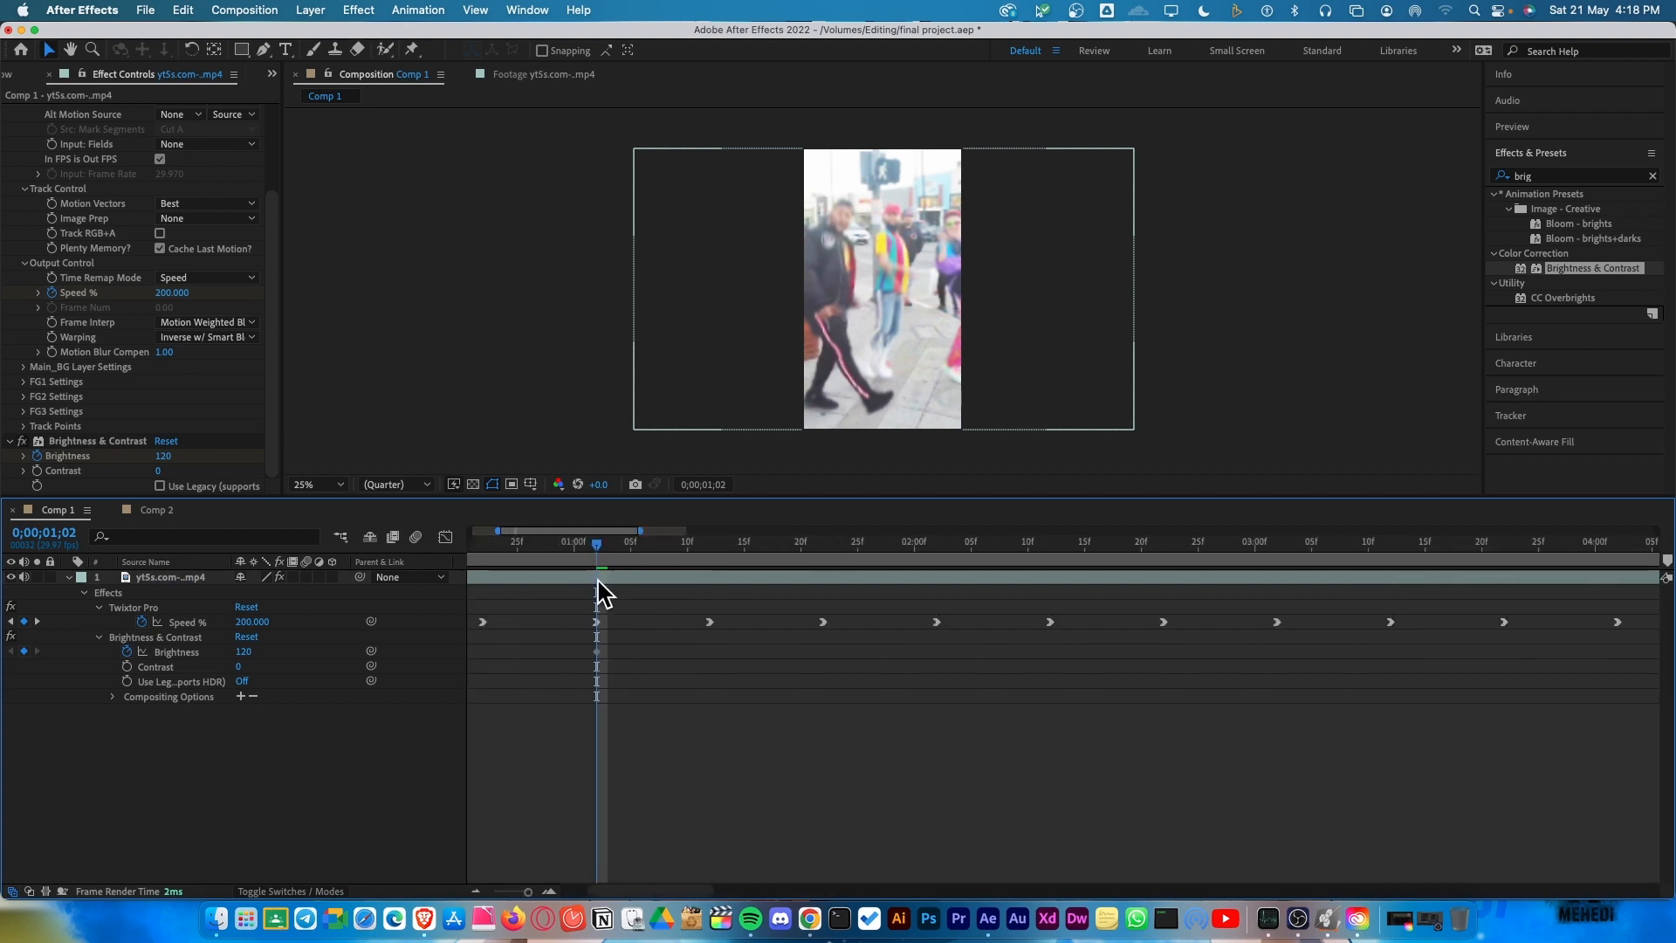
{"action": "left_click_drag", "start_coordinate": [597, 547], "coordinate": [528, 550]}
{"action": "key", "text": "Return"}
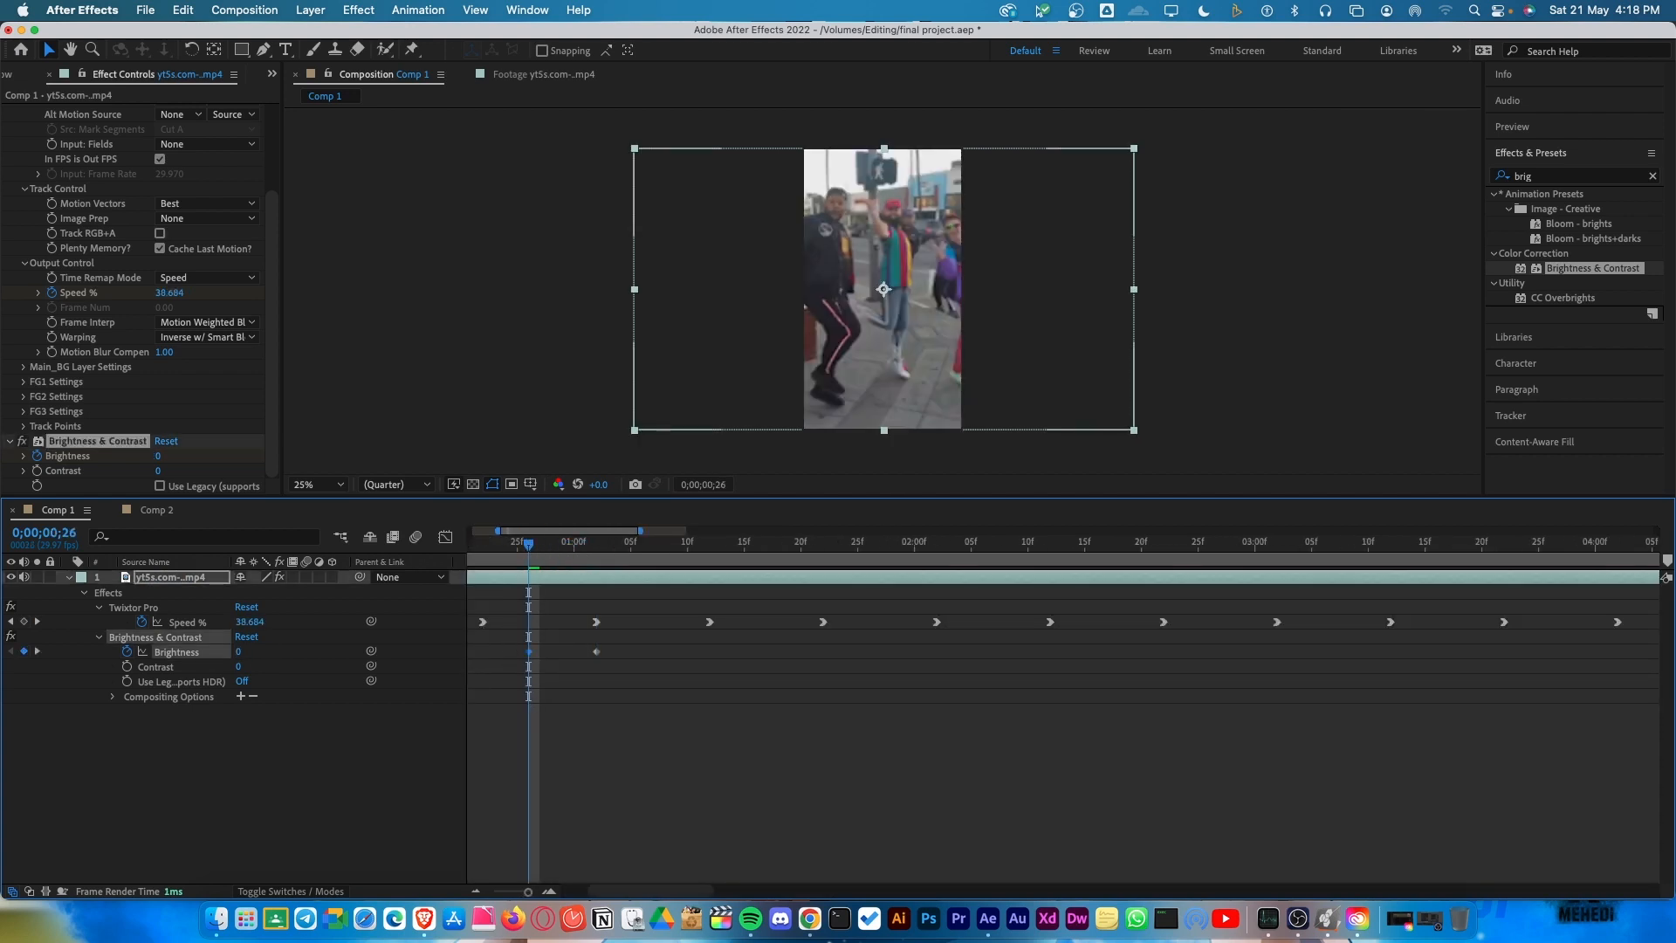
Add a Brightness keyframe of 0 at 0;00;01;07, just after the flash peak.
{"action": "left_click", "coordinate": [594, 552]}
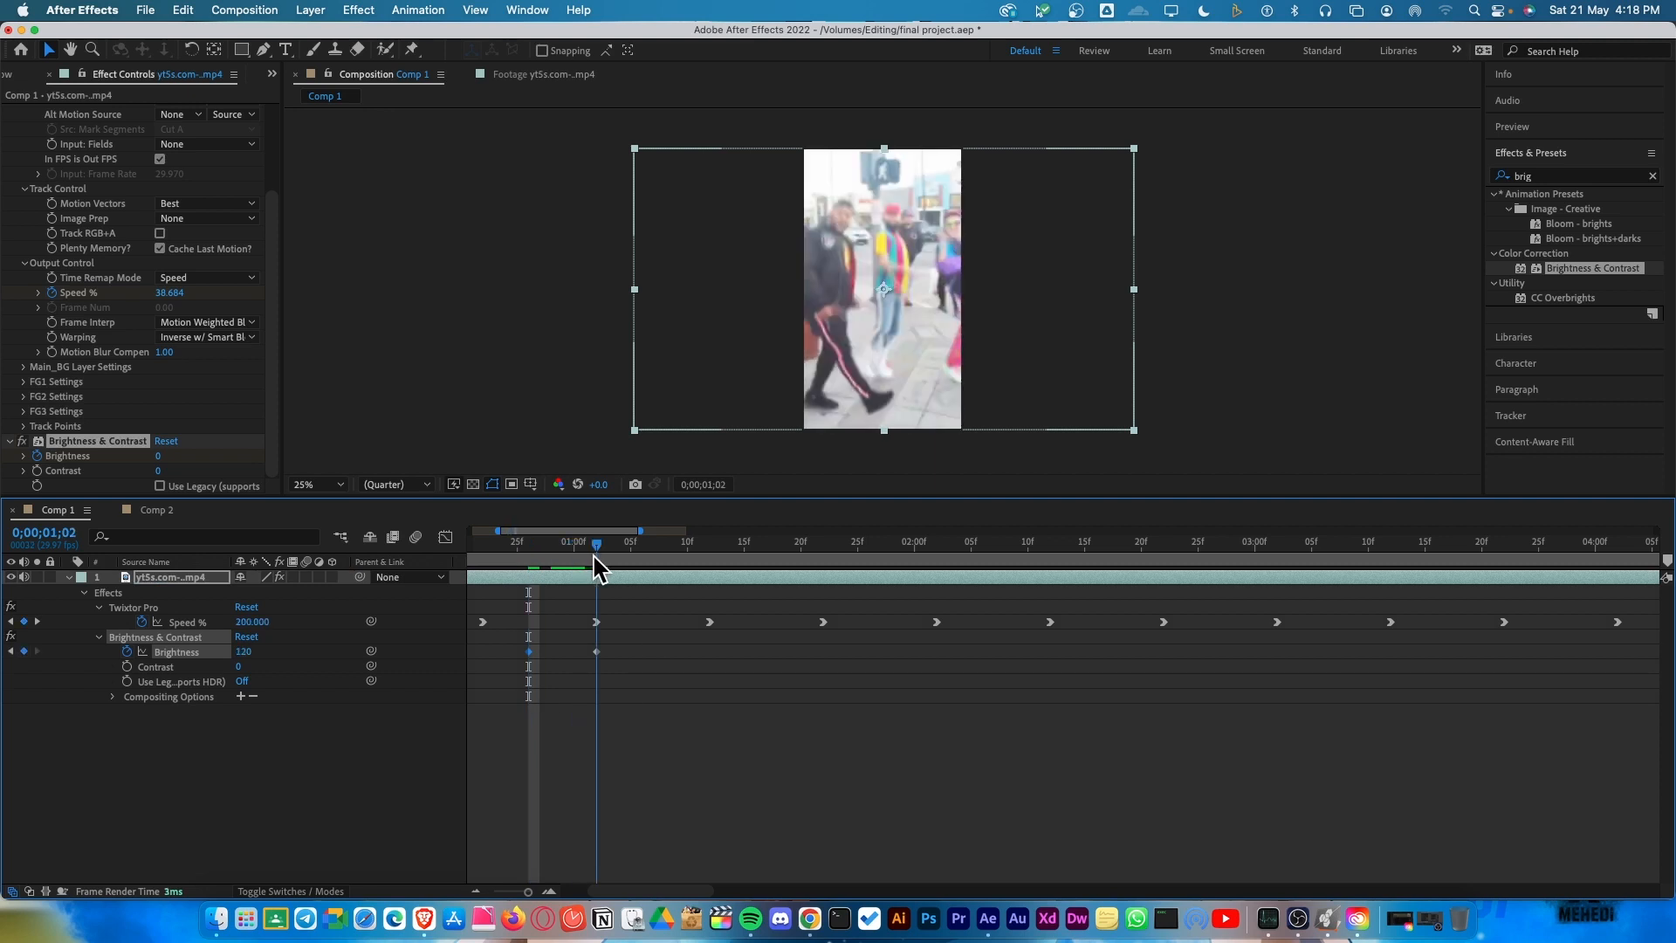
{"action": "left_click_drag", "start_coordinate": [599, 559], "coordinate": [666, 571]}
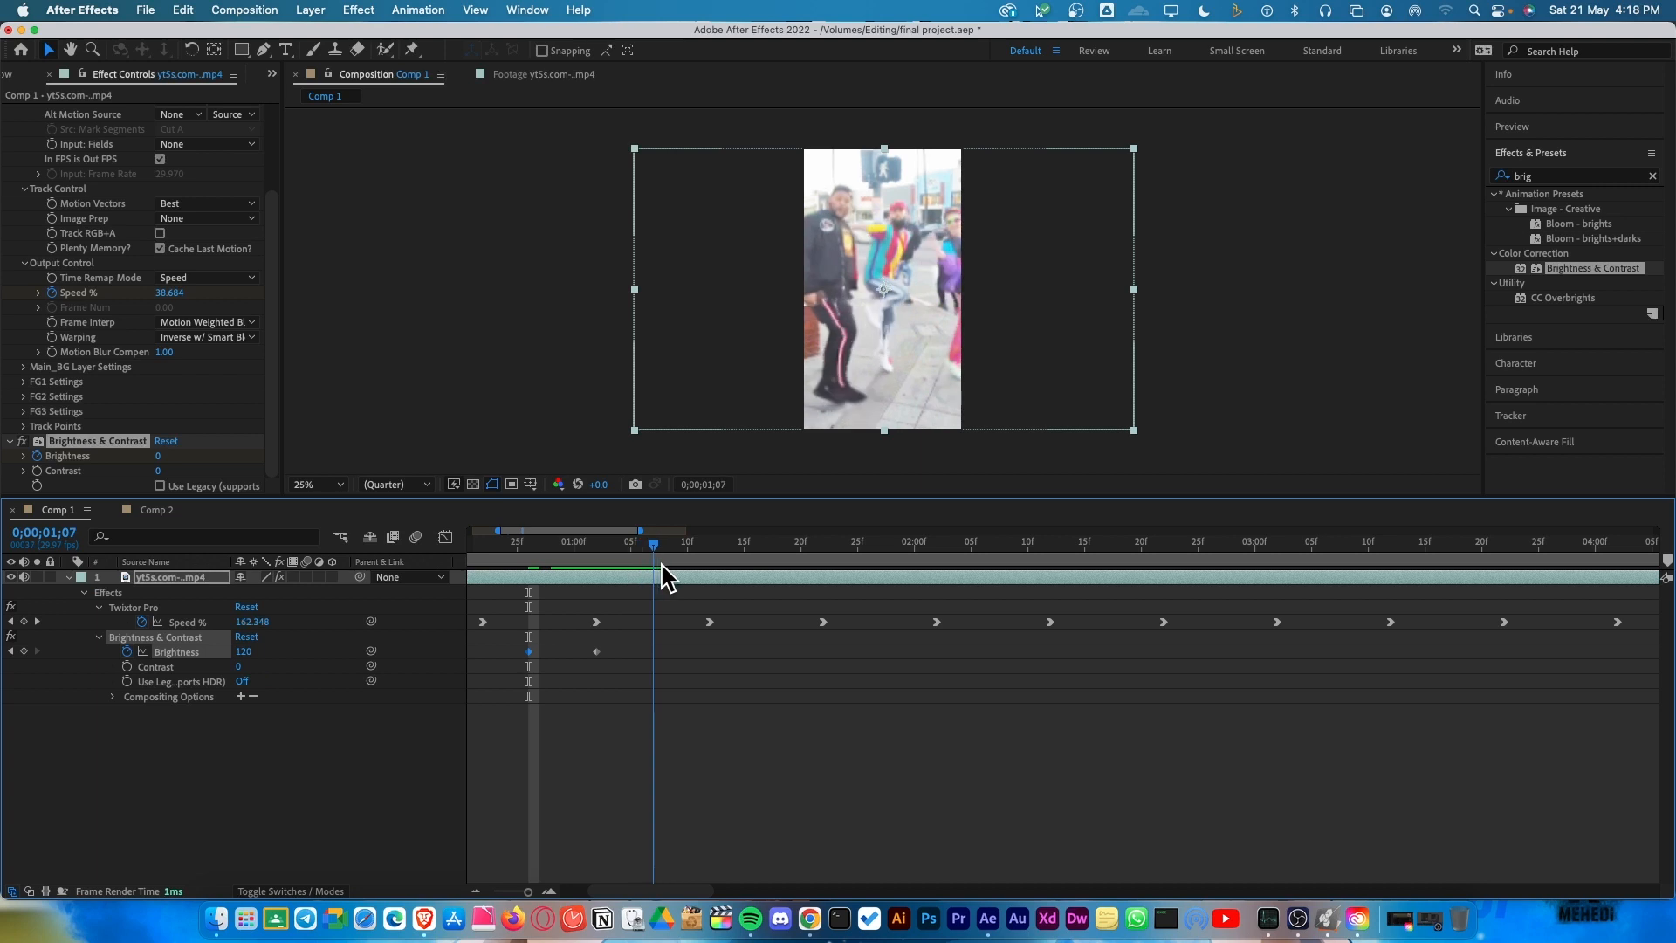
{"action": "left_click", "coordinate": [247, 651]}
{"action": "type", "text": "0"}
{"action": "key", "text": "Return"}
Copy the three Brightness keyframes and paste them so their peak lines up with the Speed % keyframe at 0;00;01;22.
{"action": "scroll", "coordinate": [591, 677], "scroll_direction": "down", "scroll_amount": 2}
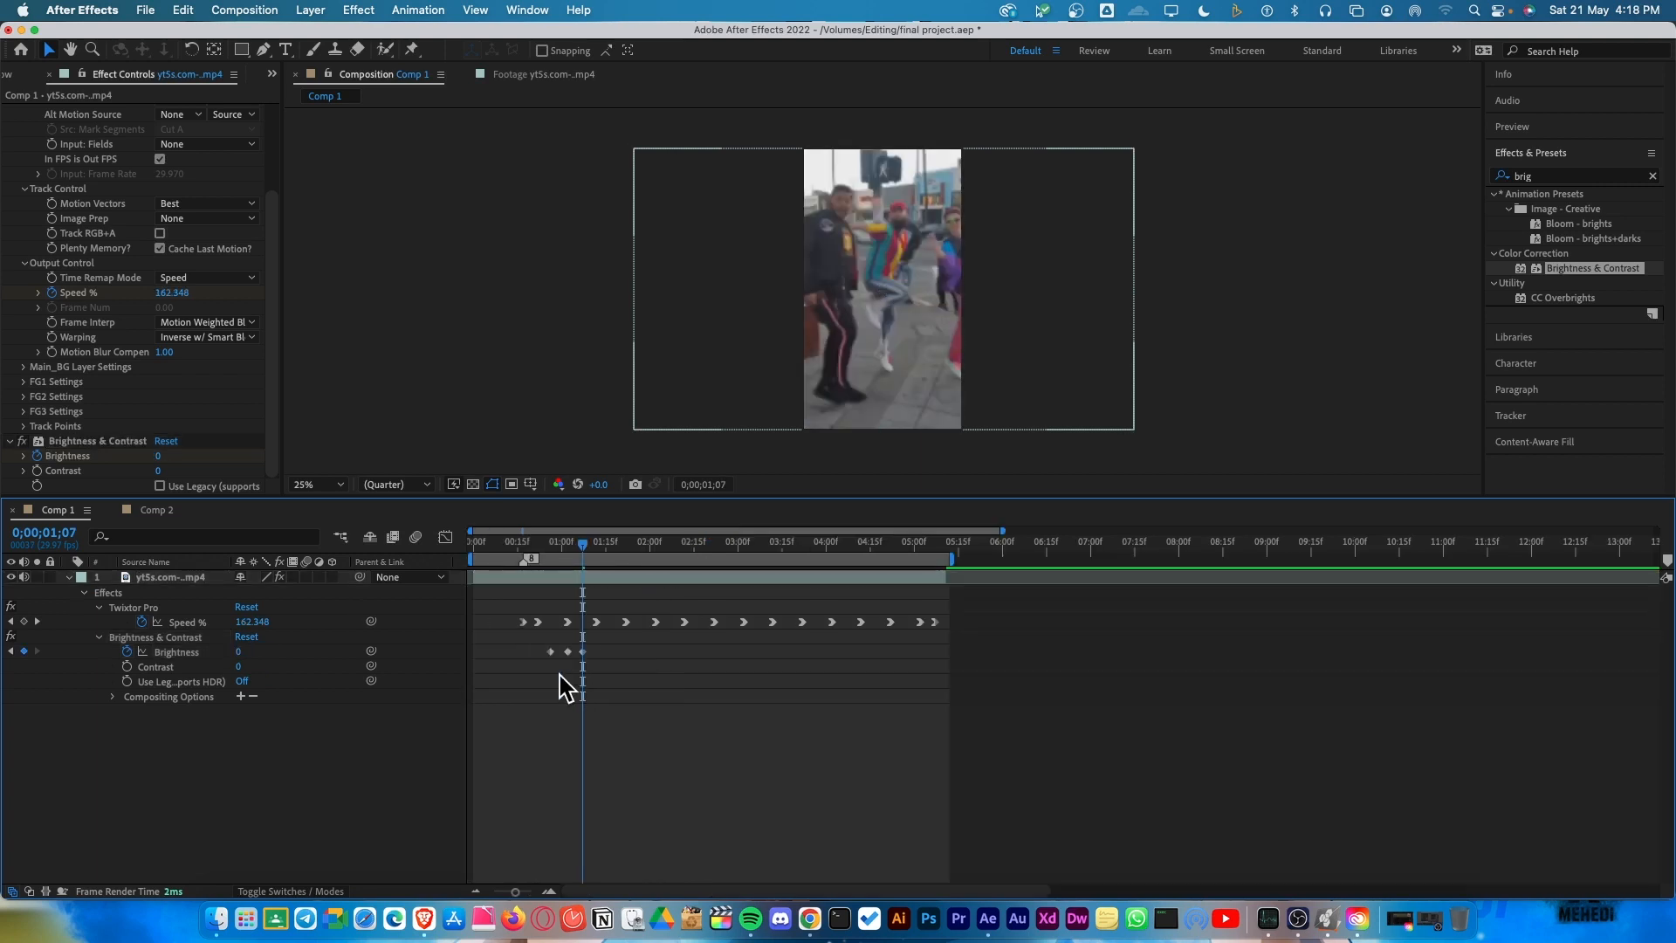
{"action": "scroll", "coordinate": [561, 673], "scroll_direction": "up", "scroll_amount": 1}
{"action": "left_click_drag", "start_coordinate": [612, 681], "coordinate": [543, 651]}
{"action": "left_click_drag", "start_coordinate": [605, 605], "coordinate": [622, 595]}
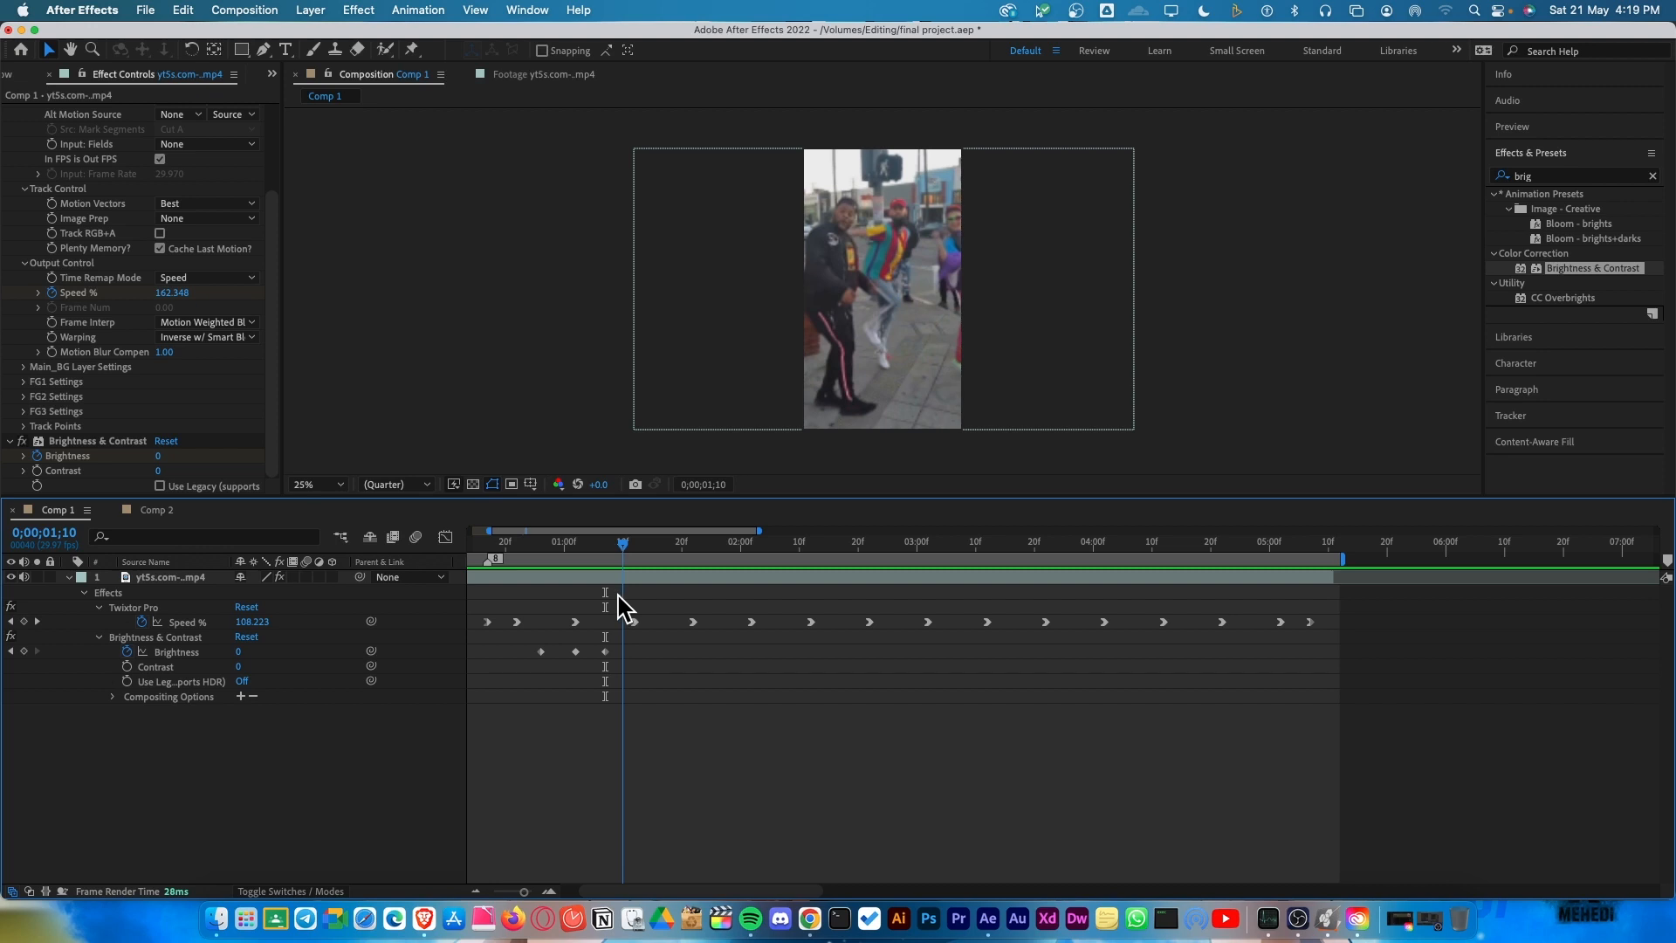
{"action": "left_click_drag", "start_coordinate": [660, 601], "coordinate": [686, 617]}
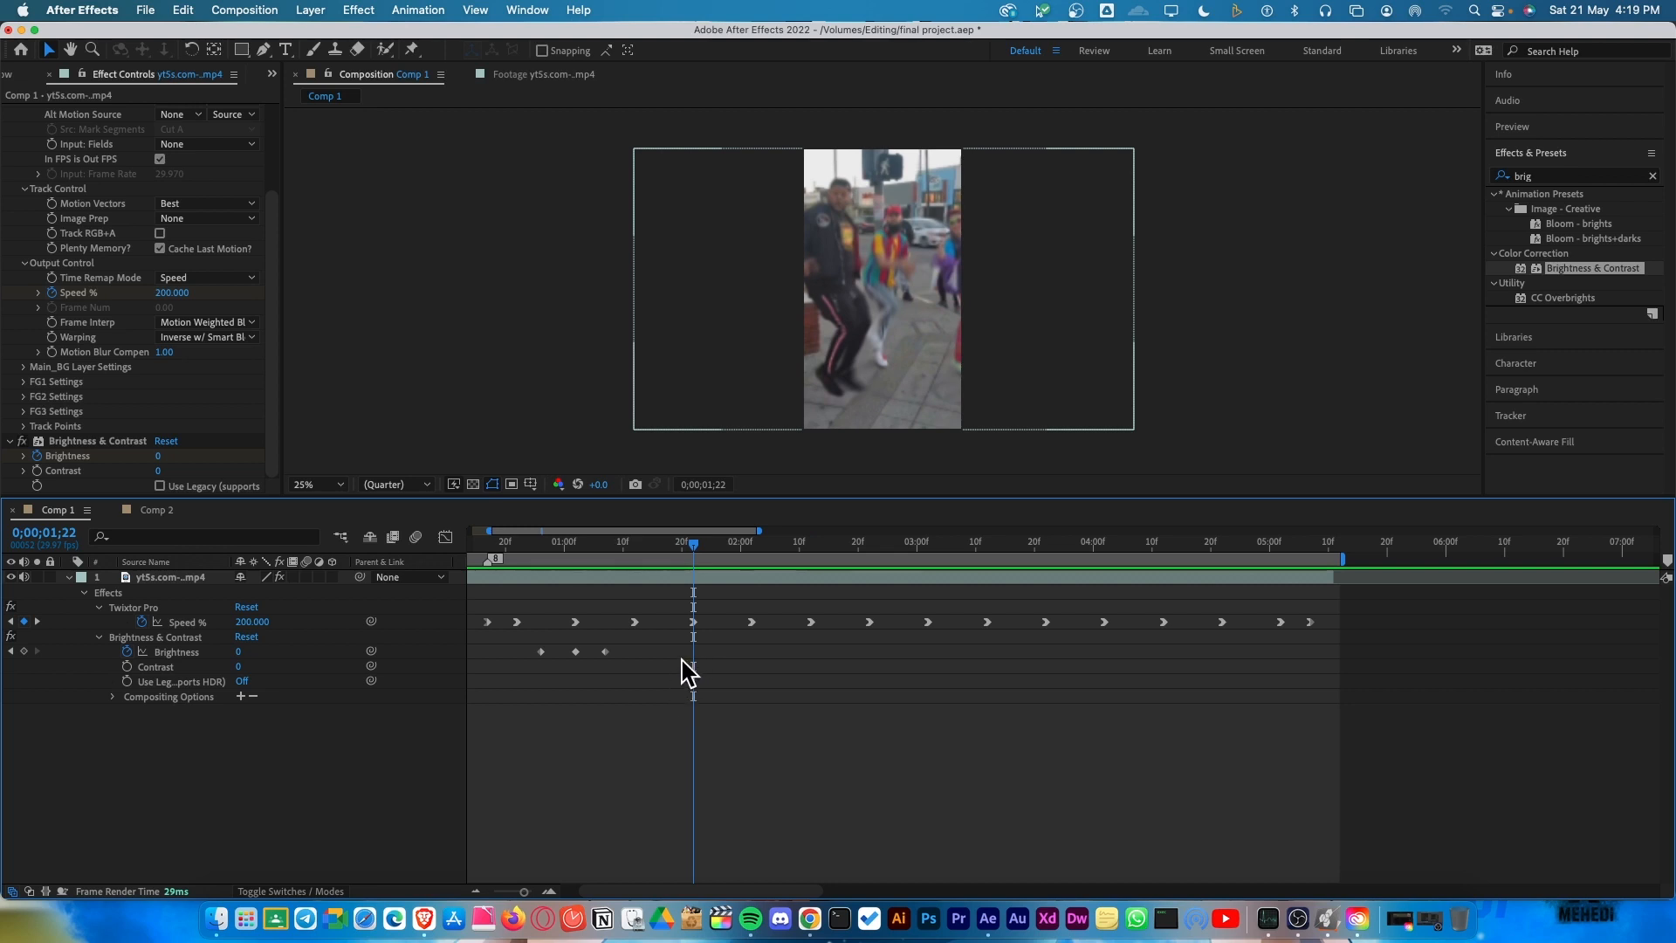
{"action": "left_click_drag", "start_coordinate": [620, 669], "coordinate": [529, 646]}
{"action": "key", "text": "super+c"}
{"action": "key", "text": "super+v"}
{"action": "left_click_drag", "start_coordinate": [731, 653], "coordinate": [695, 654]}
Repeat the three-keyframe Brightness flash on the remaining 200 Speed % keyframes from 0;00;02;12 to 0;00;05;02.
{"action": "key", "text": "space"}
{"action": "left_click_drag", "start_coordinate": [776, 543], "coordinate": [753, 548]}
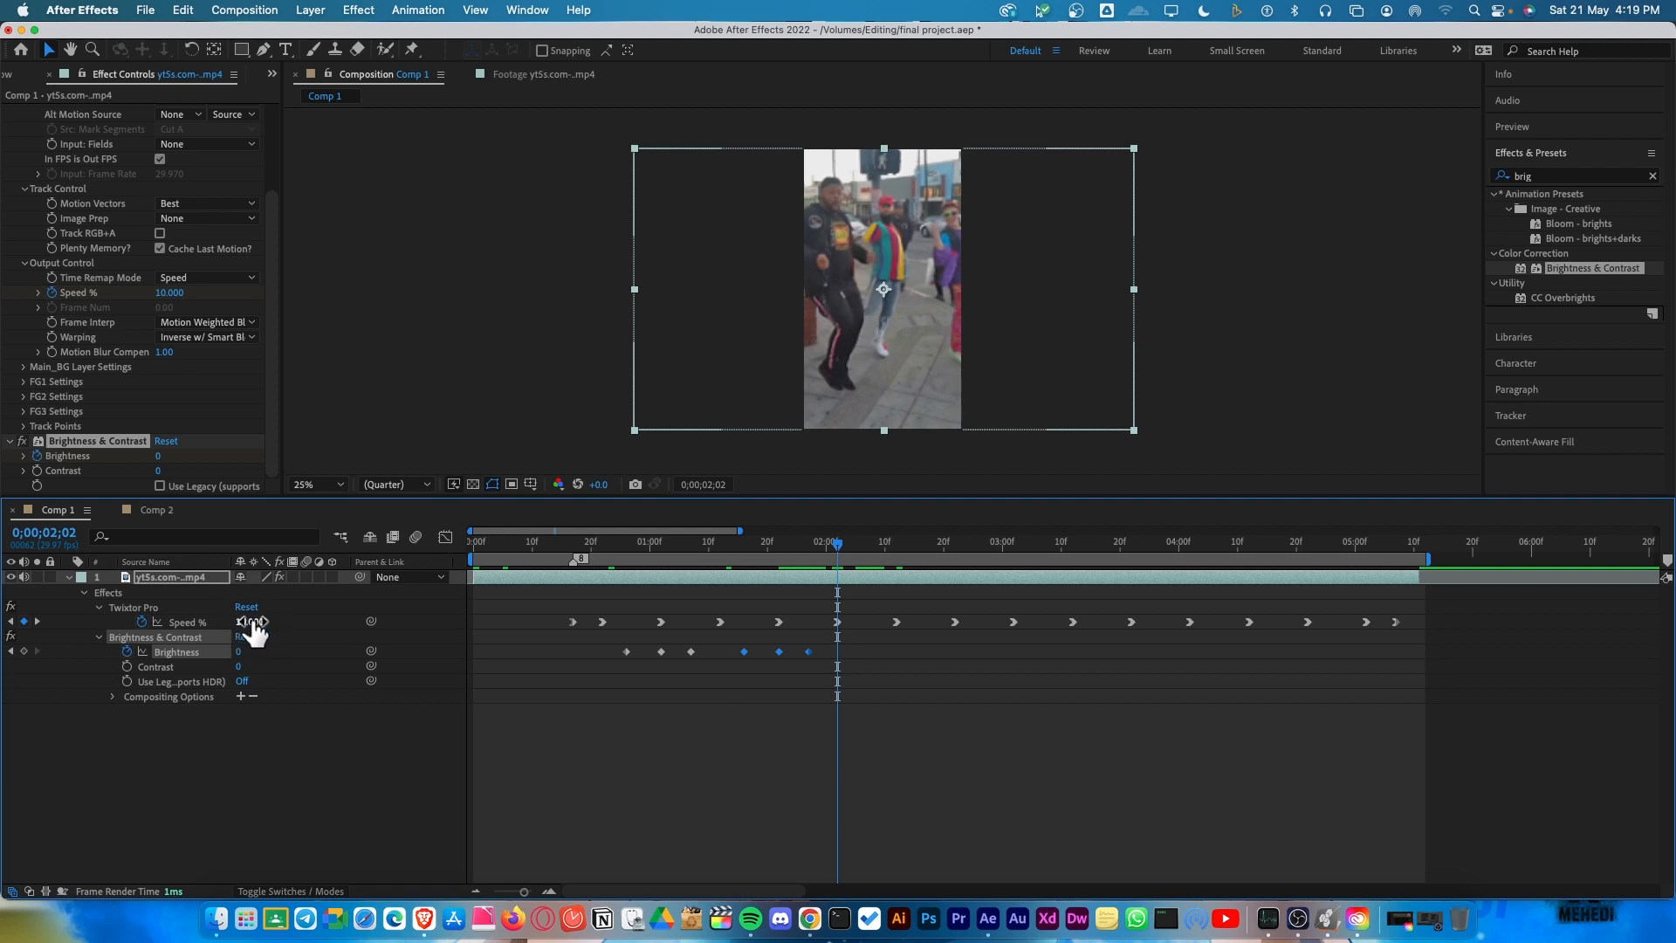
{"action": "key", "text": "space"}
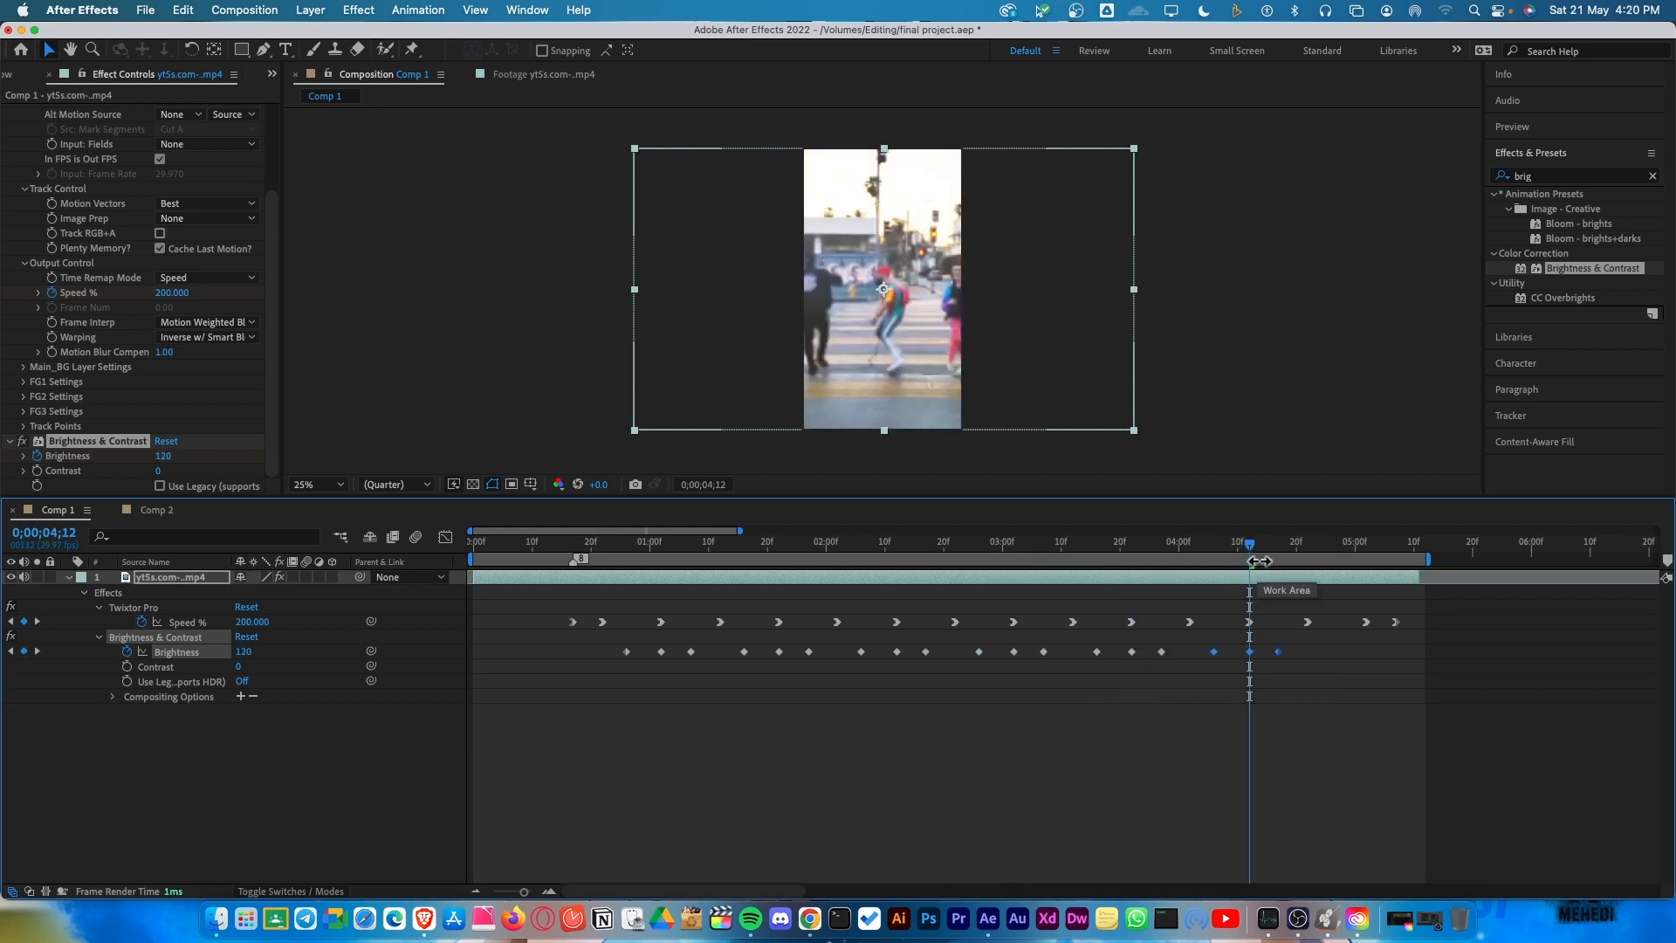
Preview the clip with its brightness flashes from 0;00;00;08.
{"action": "left_click", "coordinate": [524, 550]}
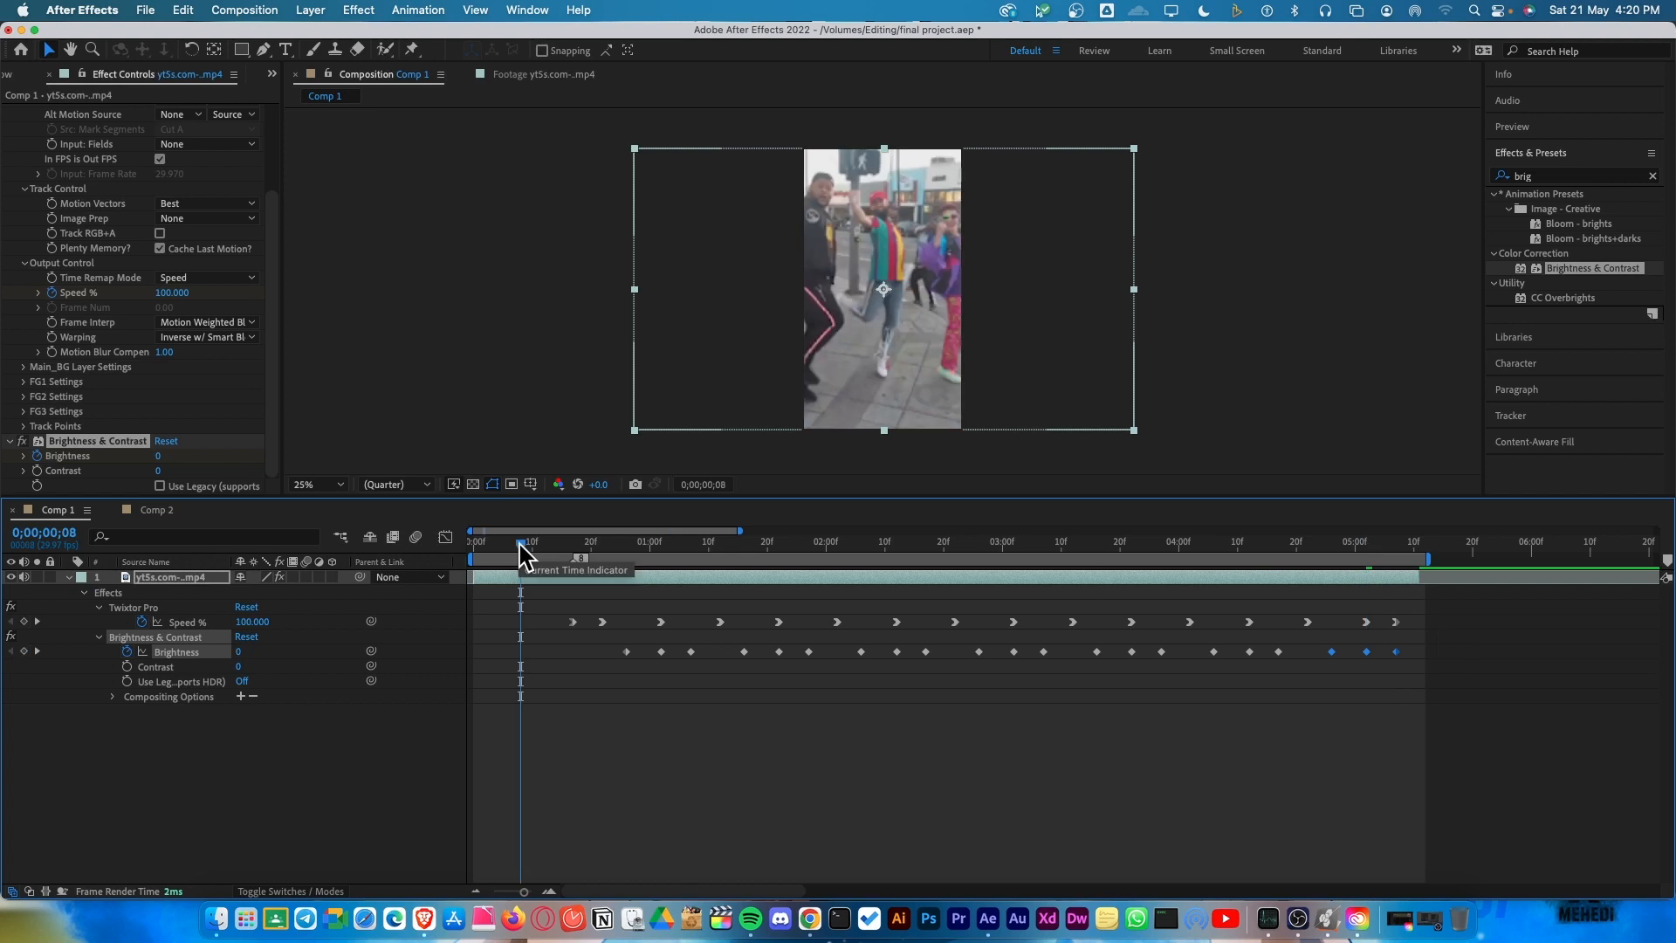
{"action": "key", "text": "space"}
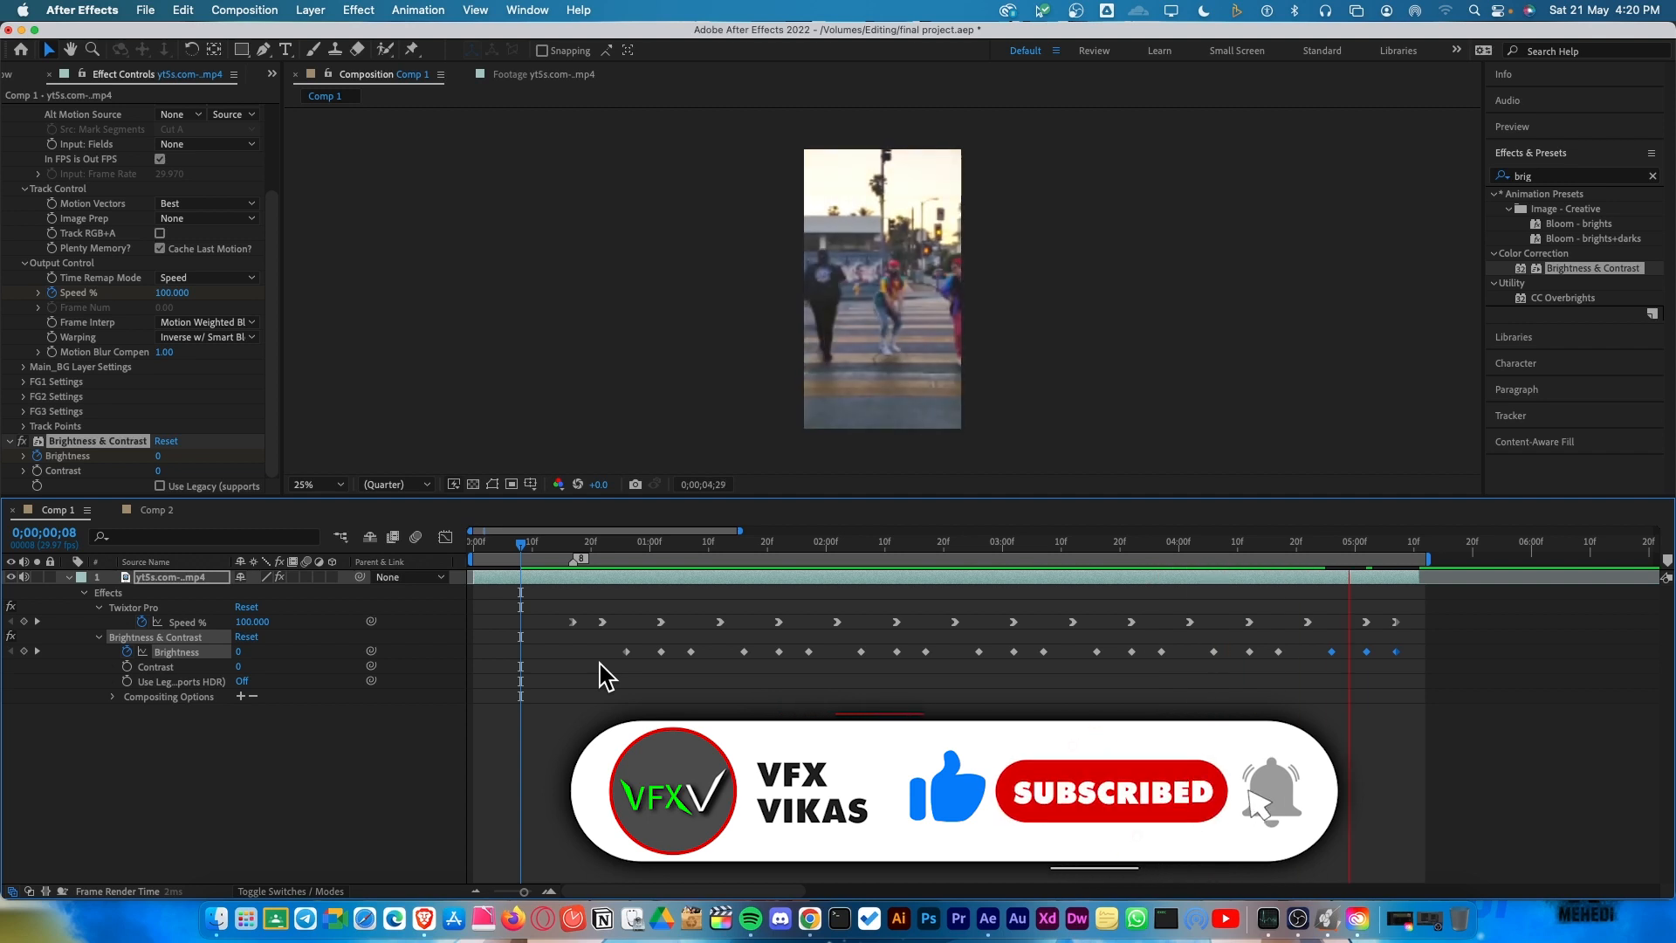
{"action": "left_click", "coordinate": [603, 676]}
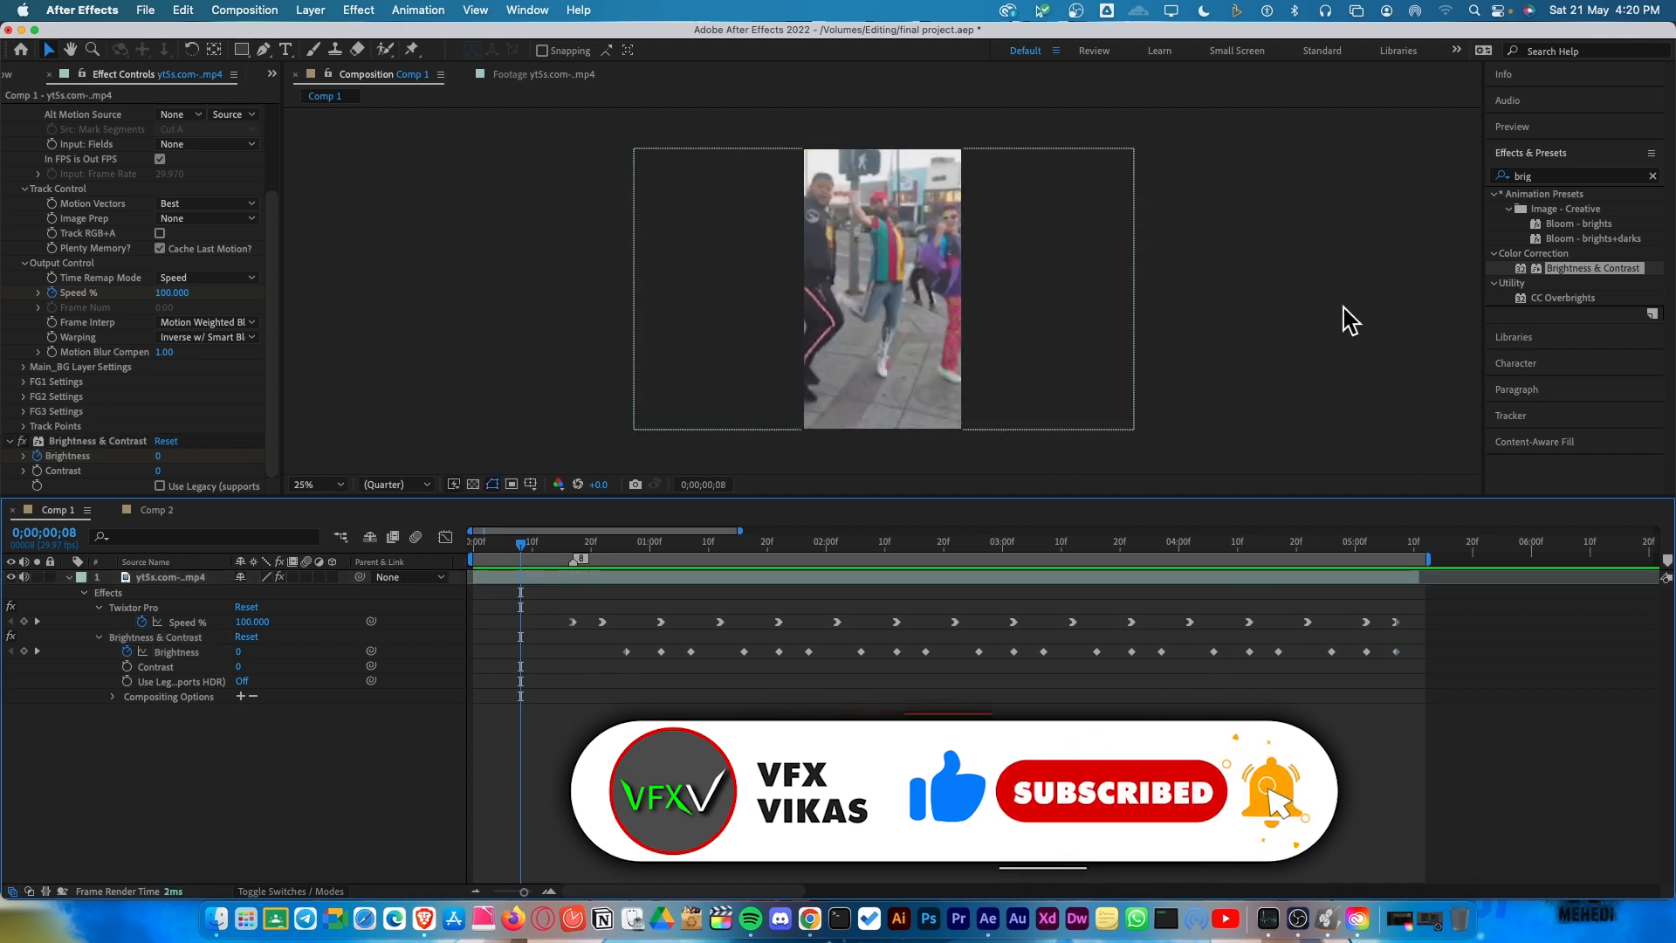
Add the Gaussian Blur effect to the clip and set its blur dimensions to Vertical.
{"action": "double_click", "coordinate": [1526, 176]}
{"action": "type", "text": "gaussia"}
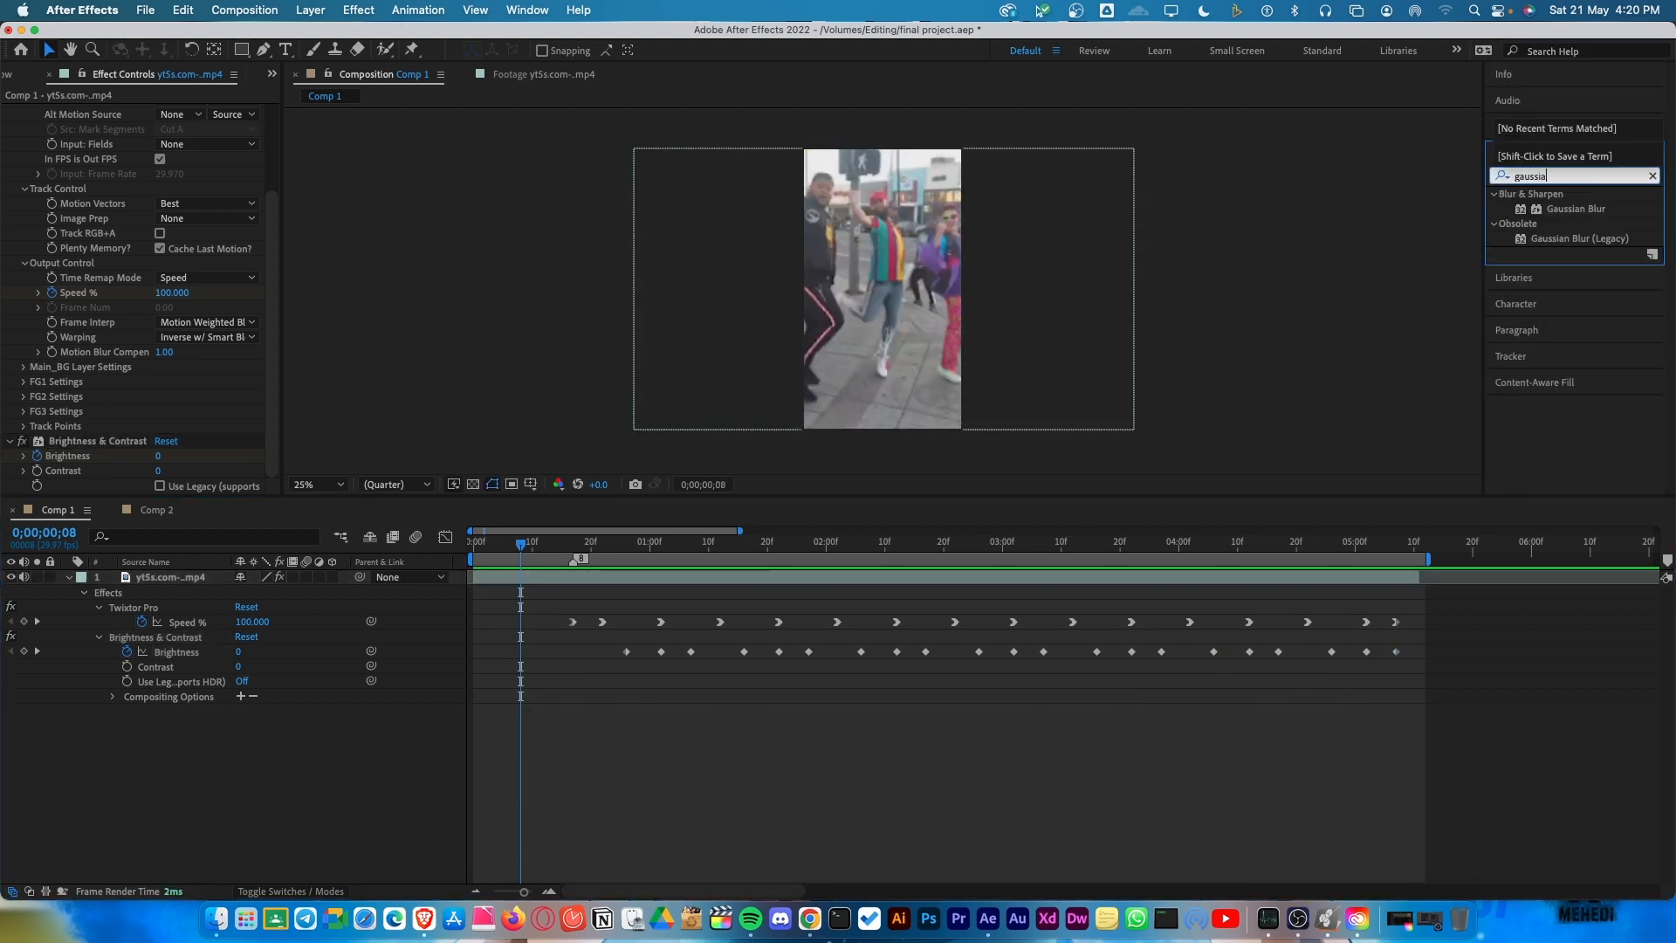
{"action": "left_click_drag", "start_coordinate": [1585, 226], "coordinate": [188, 575]}
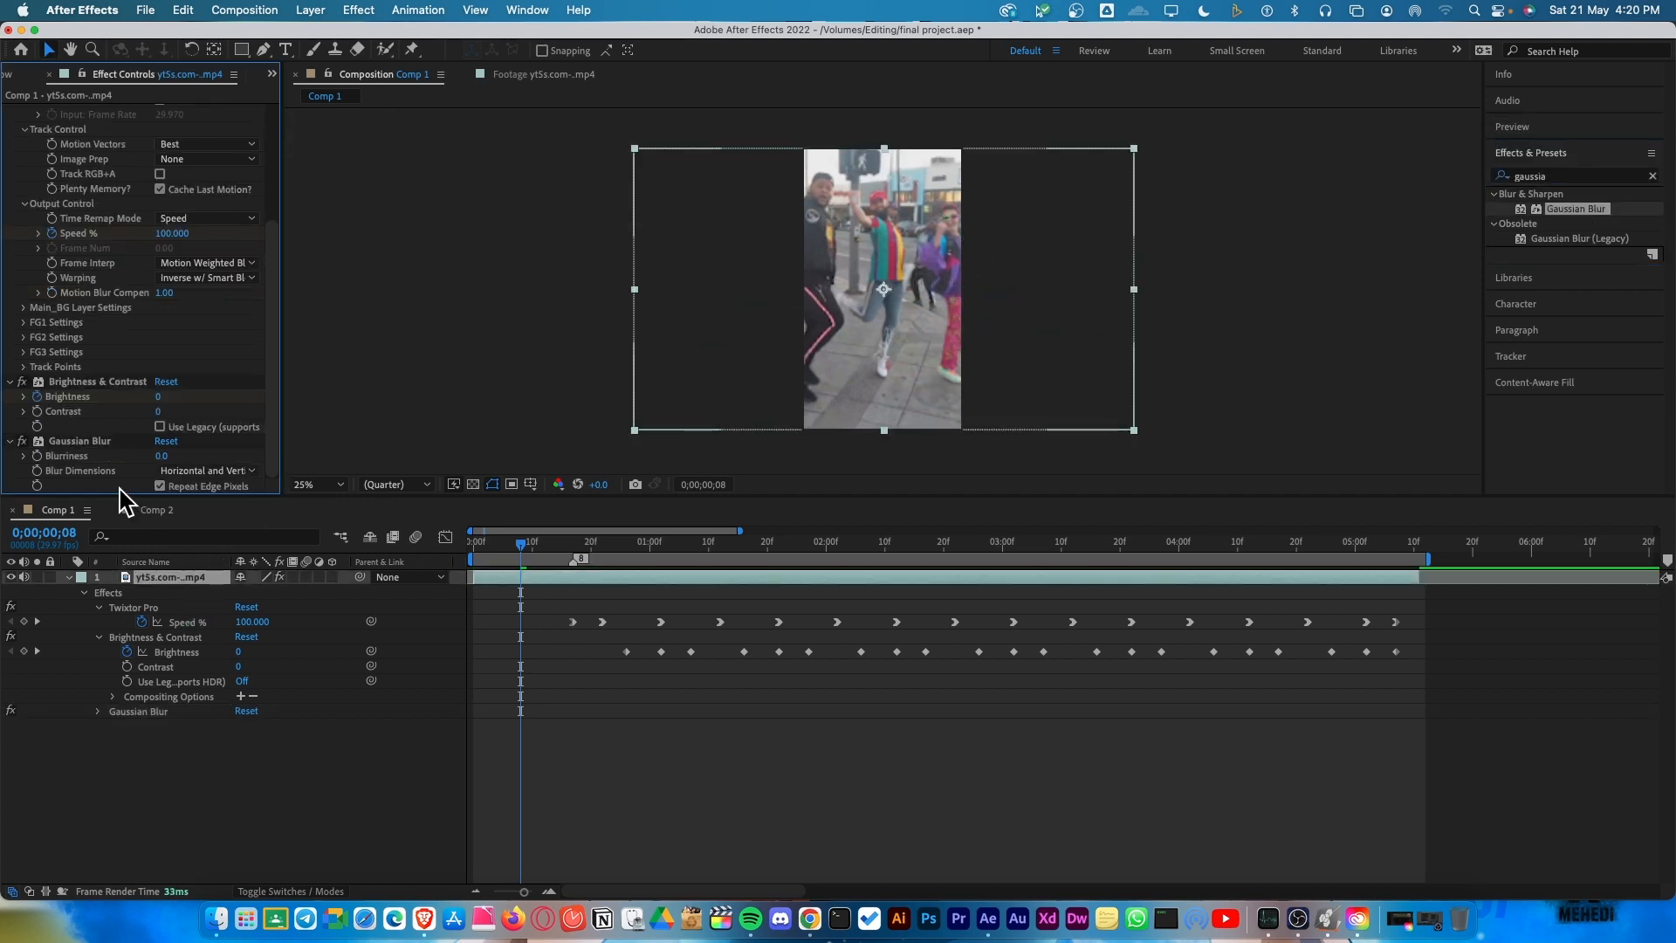
{"action": "left_click", "coordinate": [209, 470]}
{"action": "left_click", "coordinate": [215, 530]}
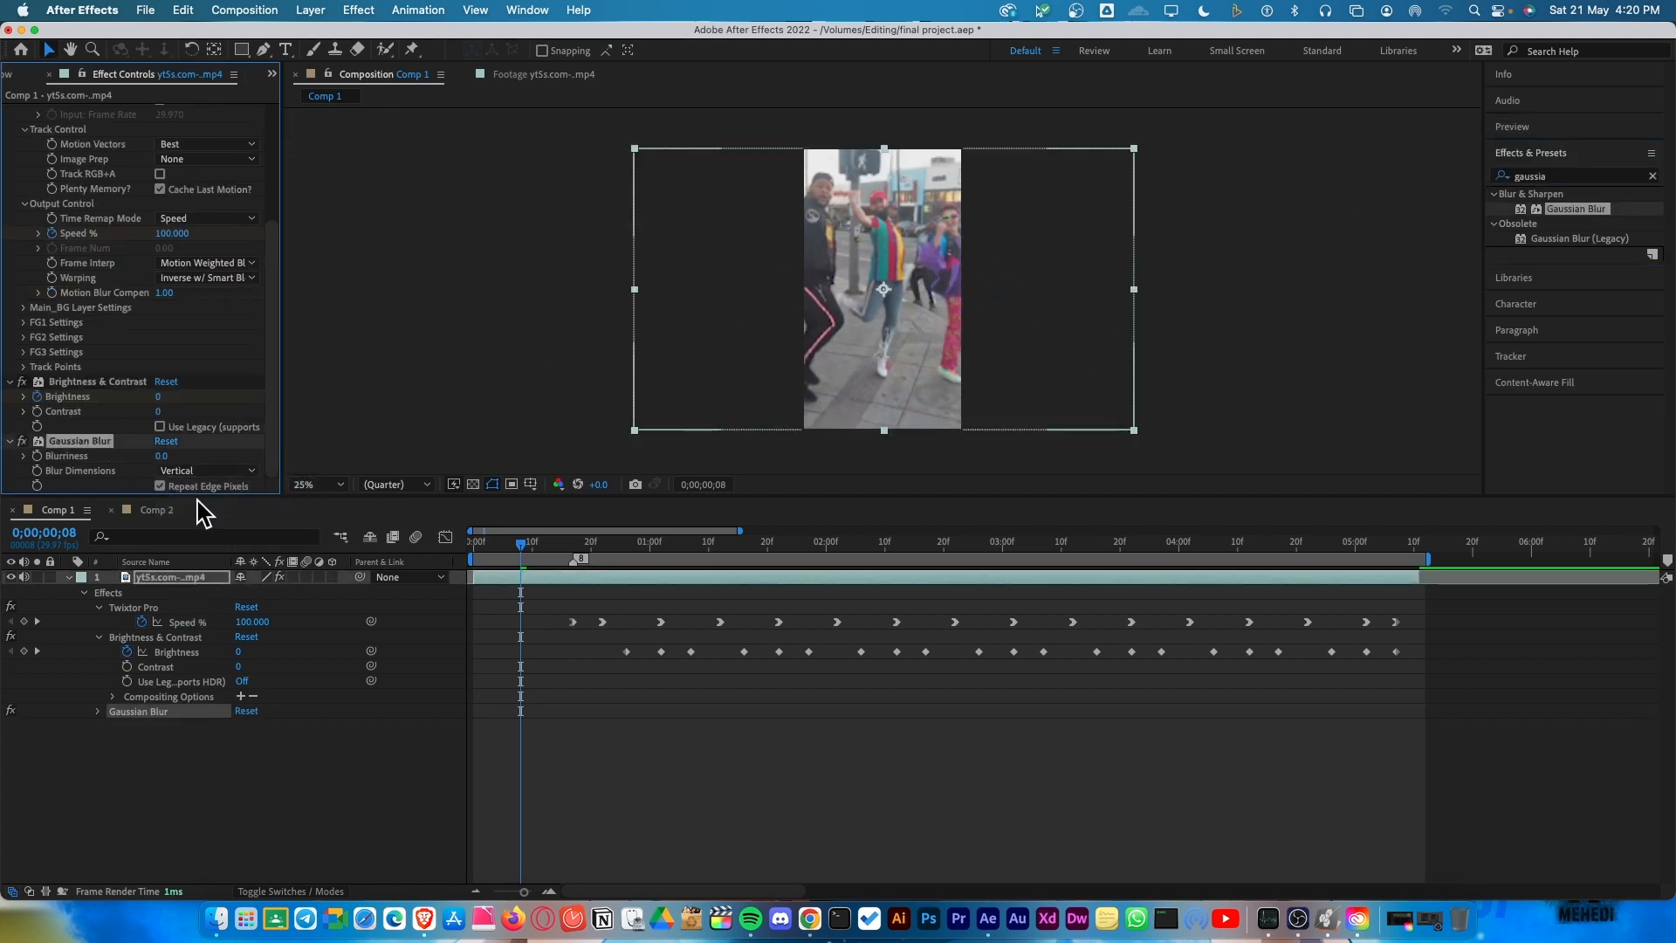
Keyframe the Gaussian Blur's Blurriness at 30 on the flash peak at 0;00;01;02.
{"action": "type", "text": "30"}
{"action": "key", "text": "Return"}
{"action": "left_click_drag", "start_coordinate": [523, 544], "coordinate": [661, 566]}
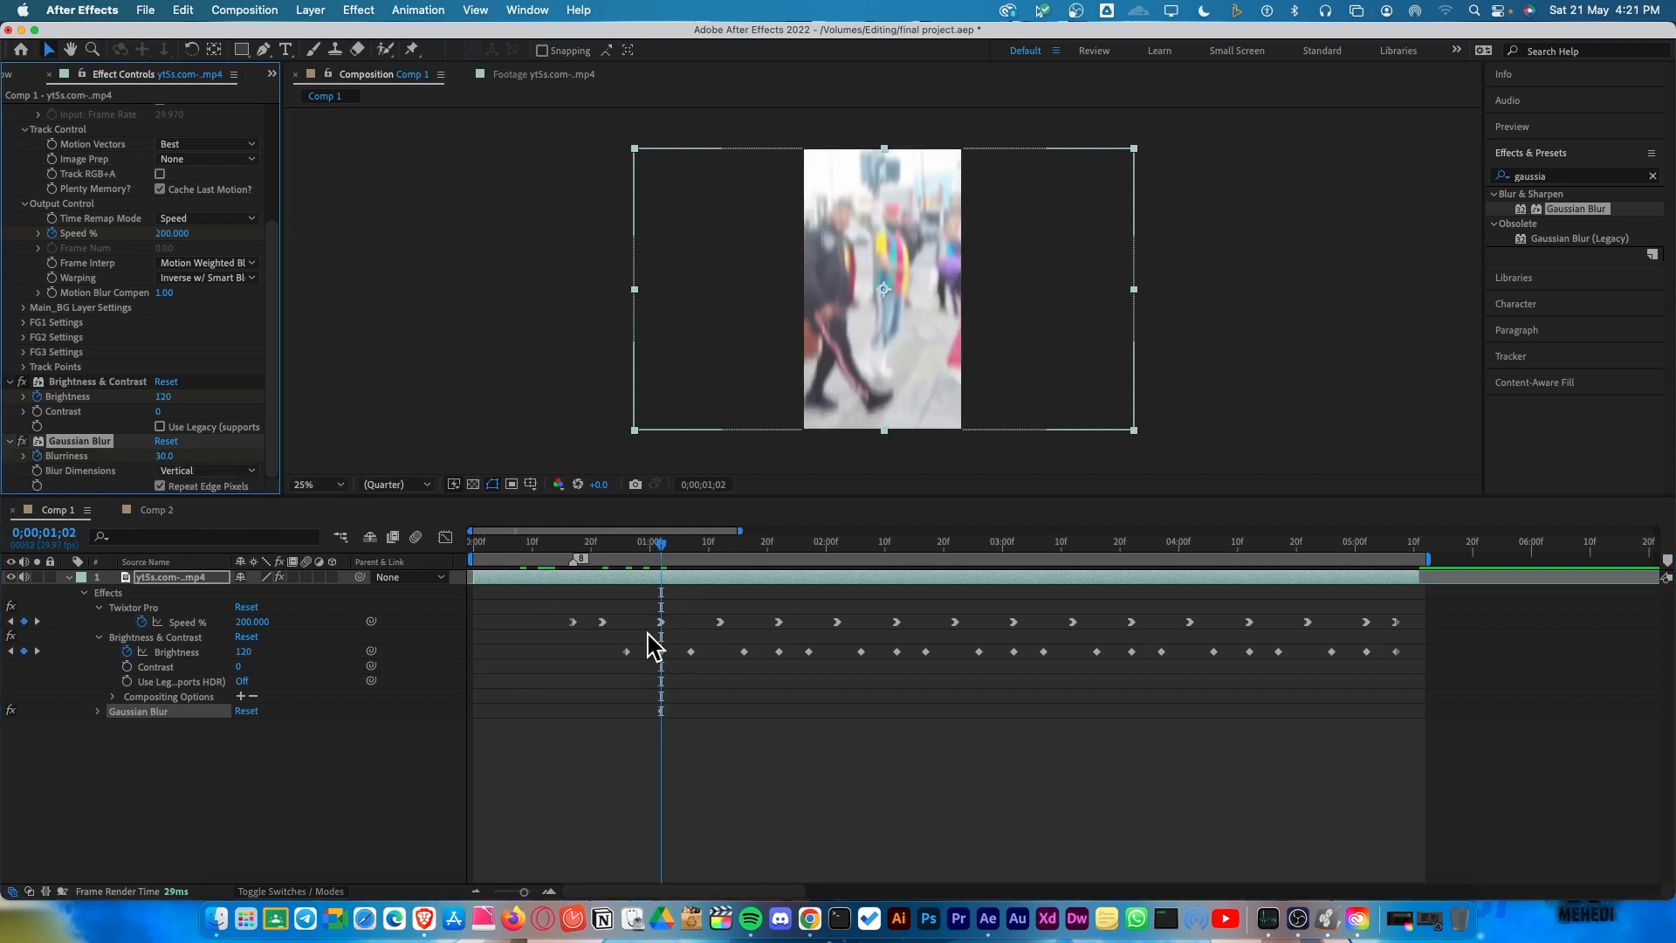
Add a Blurriness keyframe of 0 at 0;00;00;26, before the blur peak.
{"action": "left_click", "coordinate": [628, 556]}
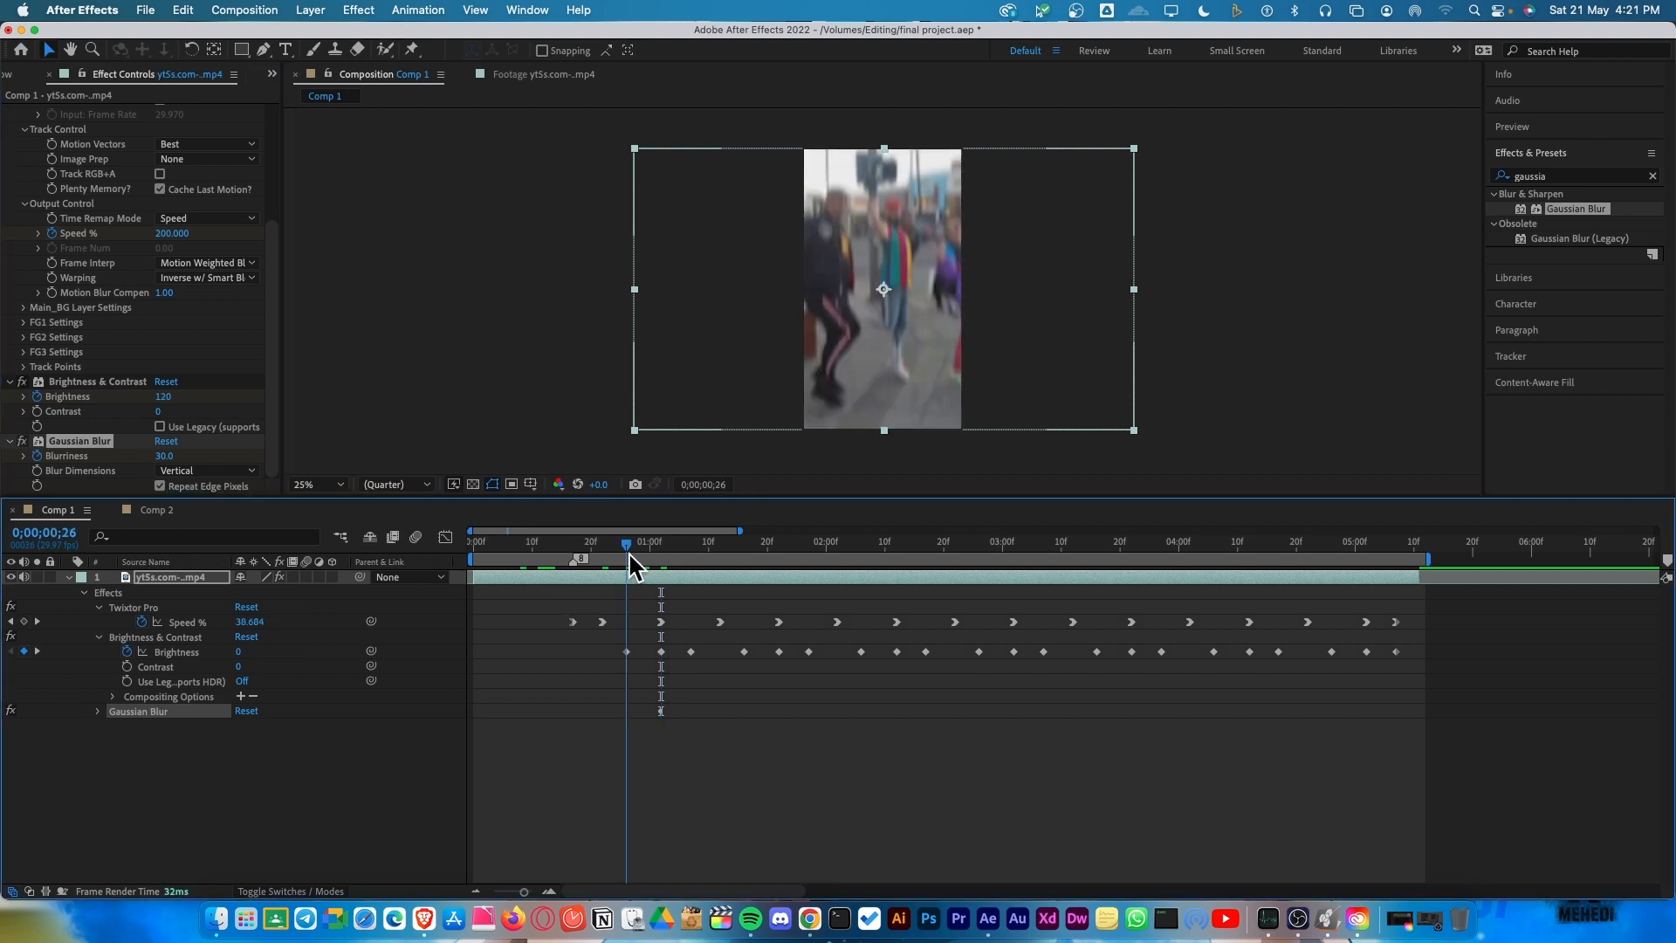
{"action": "left_click", "coordinate": [162, 456]}
{"action": "type", "text": "0"}
{"action": "key", "text": "Return"}
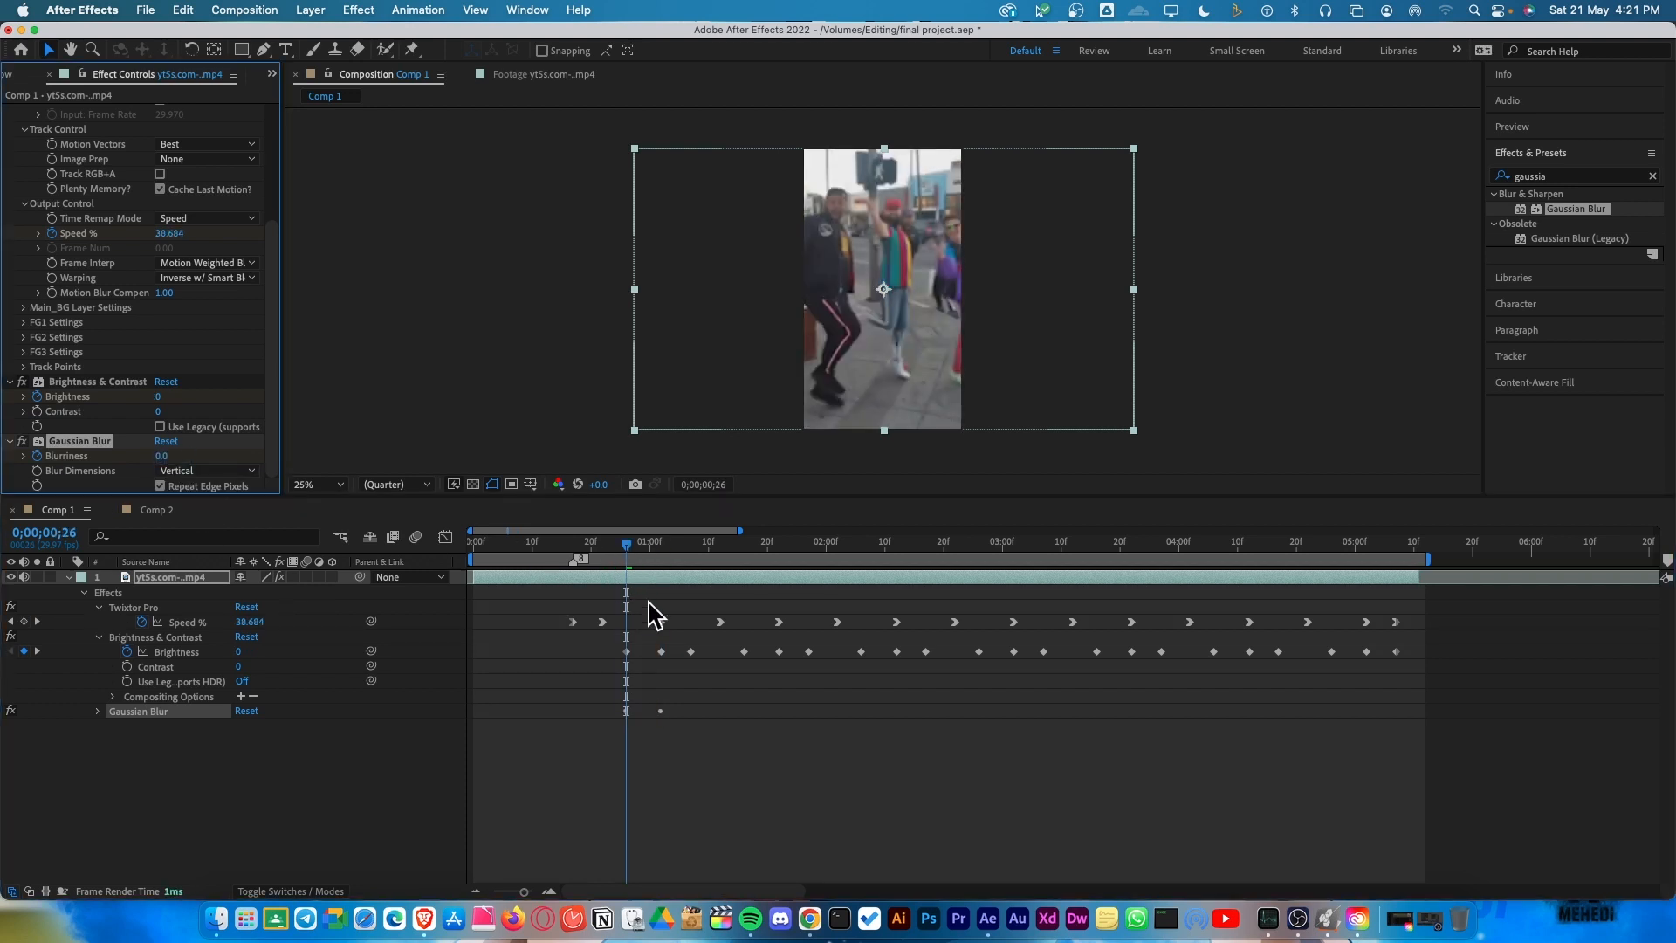
Add a Blurriness keyframe of 0 at 0;00;01;07 and reveal the Gaussian Blur properties in the timeline.
{"action": "left_click", "coordinate": [690, 550]}
{"action": "left_click", "coordinate": [163, 455]}
{"action": "key", "text": "Return"}
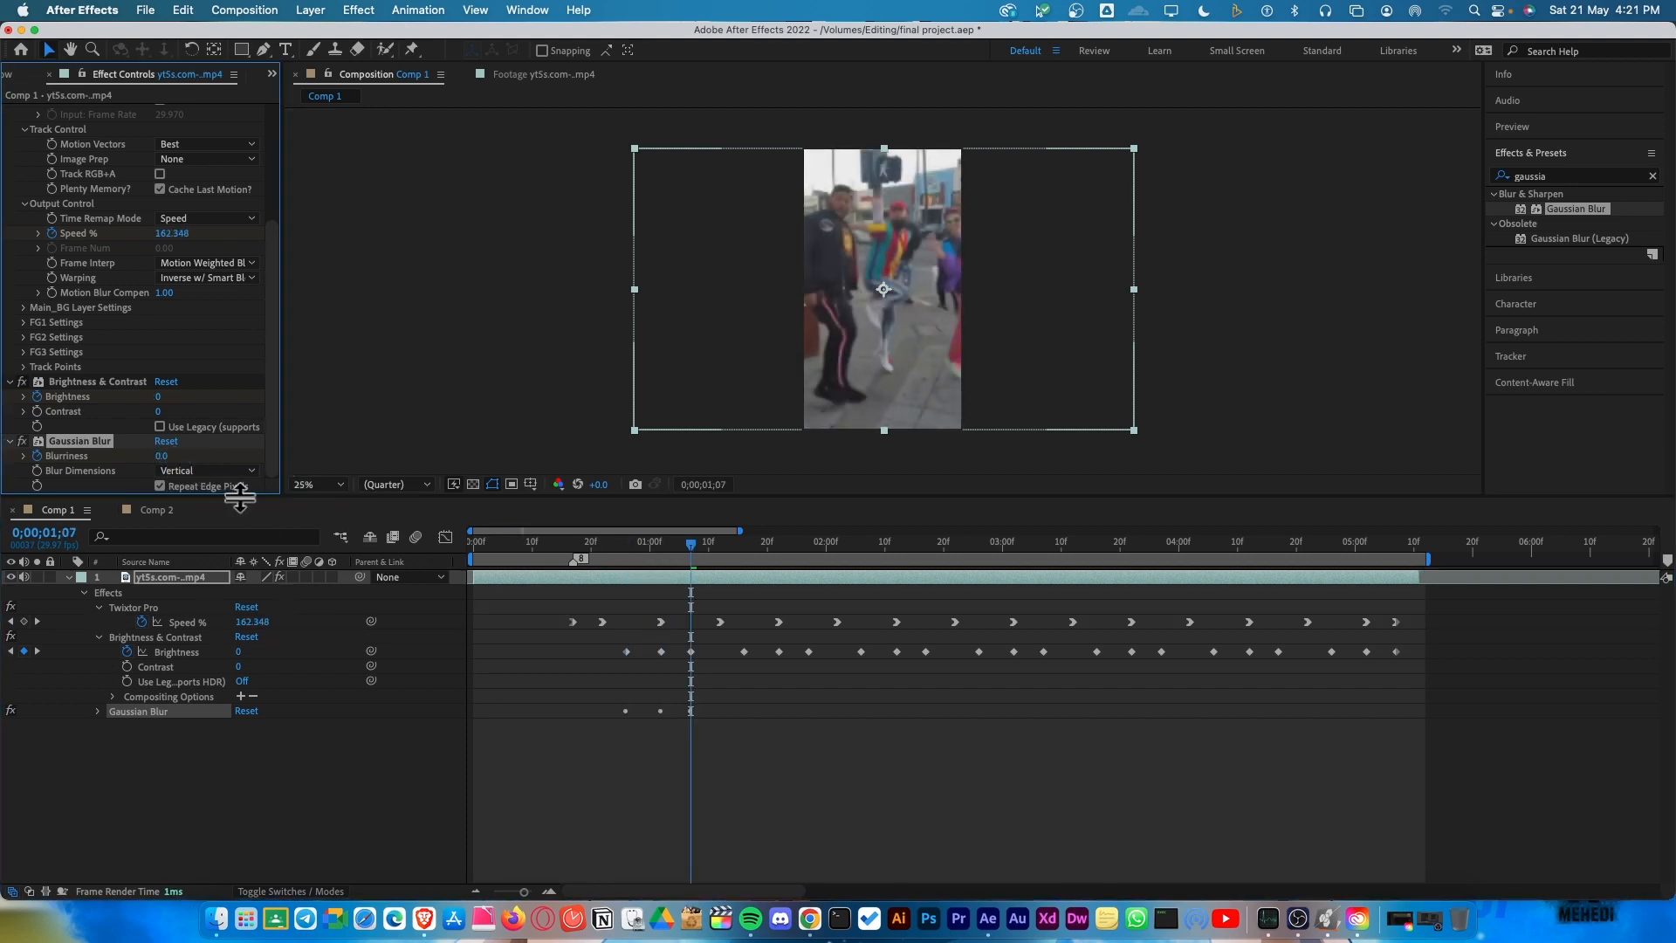
{"action": "left_click", "coordinate": [98, 711]}
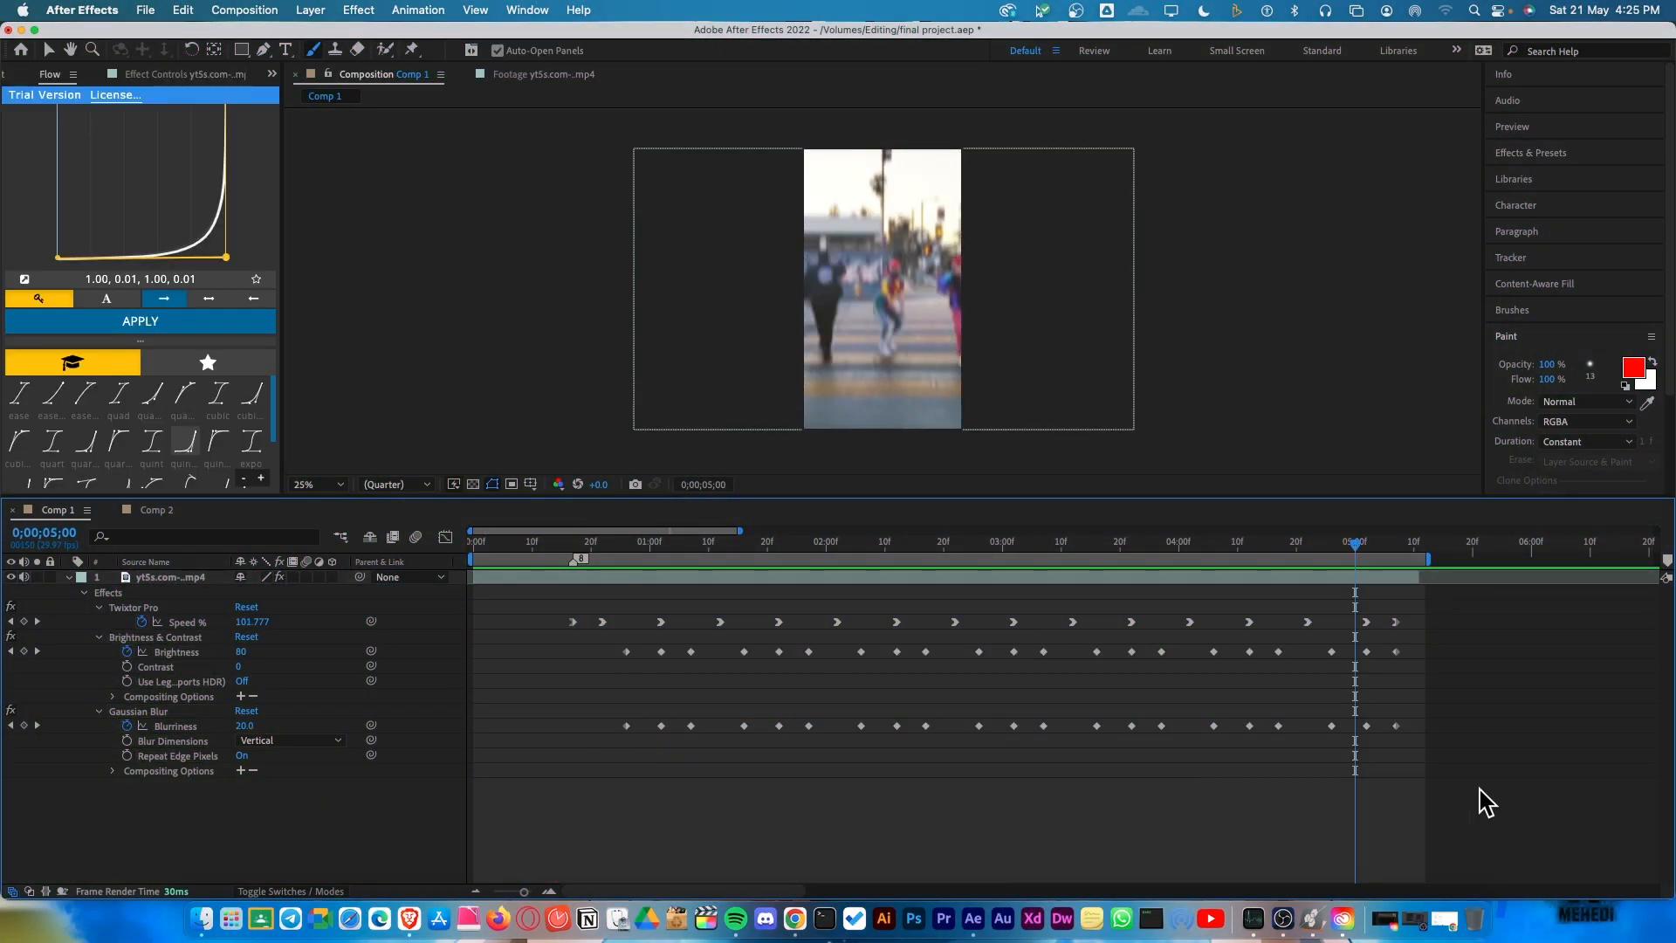
Apply the Flow easing curve 1.00, 0.01, 1.00, 0.01 to all Brightness and Blurriness keyframes.
{"action": "left_click_drag", "start_coordinate": [1481, 787], "coordinate": [641, 646]}
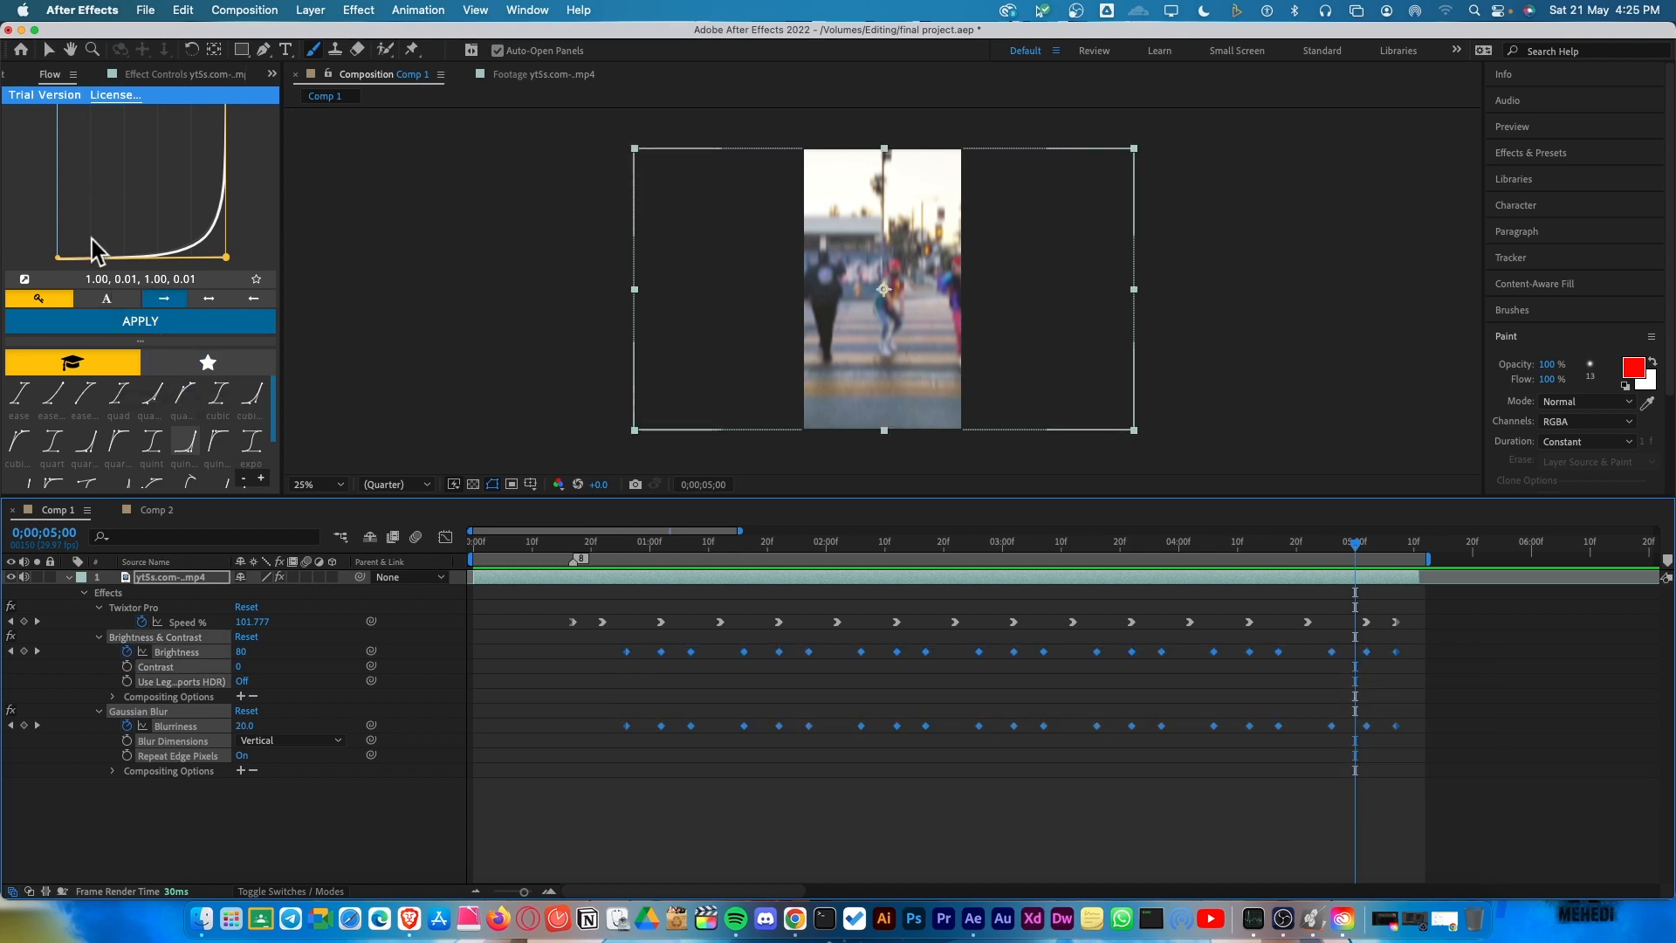
{"action": "mouse_move", "coordinate": [225, 257]}
{"action": "left_mouse_down"}
{"action": "mouse_move", "coordinate": [223, 207]}
{"action": "mouse_move", "coordinate": [227, 259]}
{"action": "mouse_move", "coordinate": [251, 268]}
{"action": "left_mouse_up"}
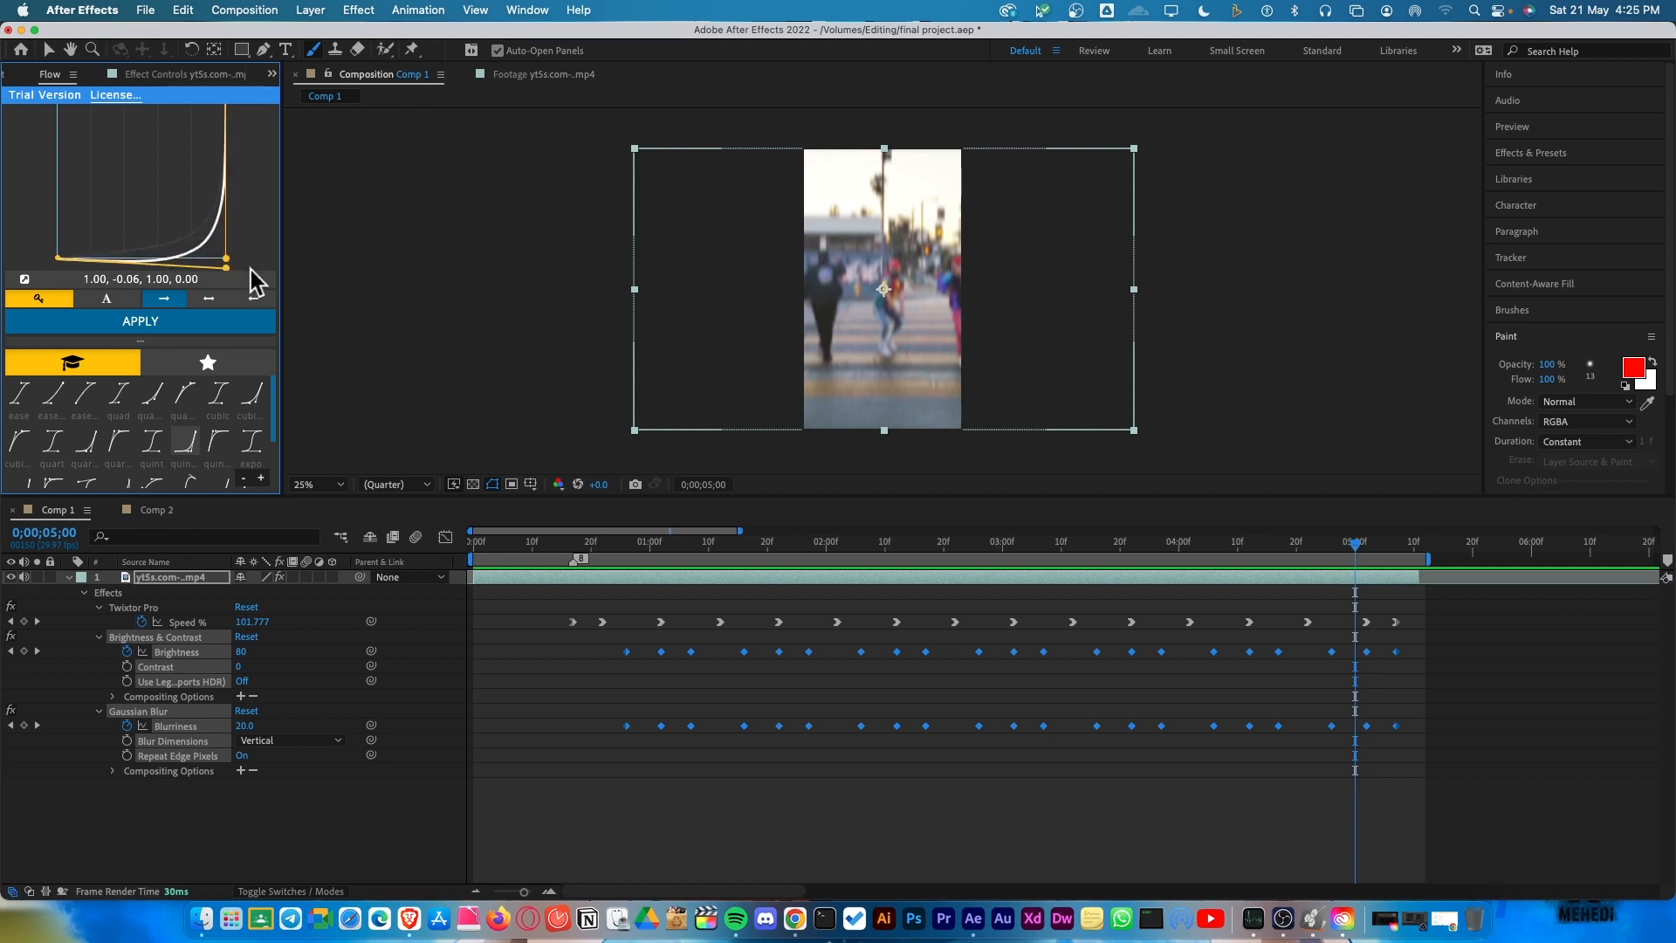
{"action": "left_click", "coordinate": [225, 323]}
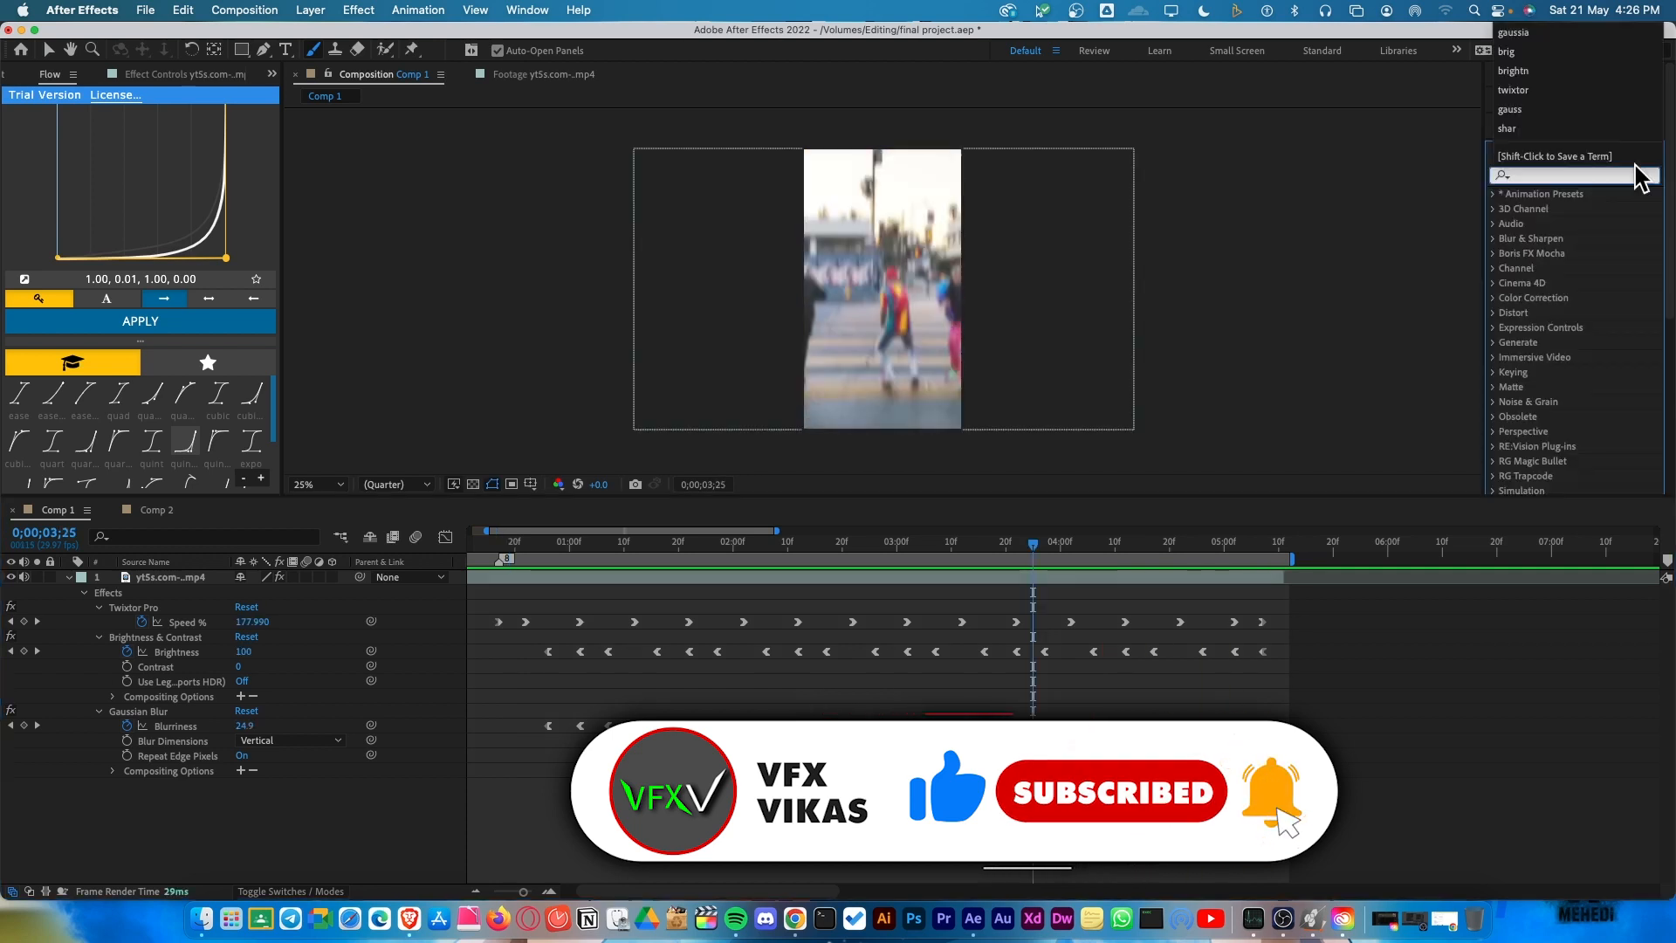
Find the VR Sharpen effect, add it to the clip and set its Sharpen Amount to 50.
{"action": "left_click", "coordinate": [1639, 158]}
{"action": "left_click", "coordinate": [1616, 175]}
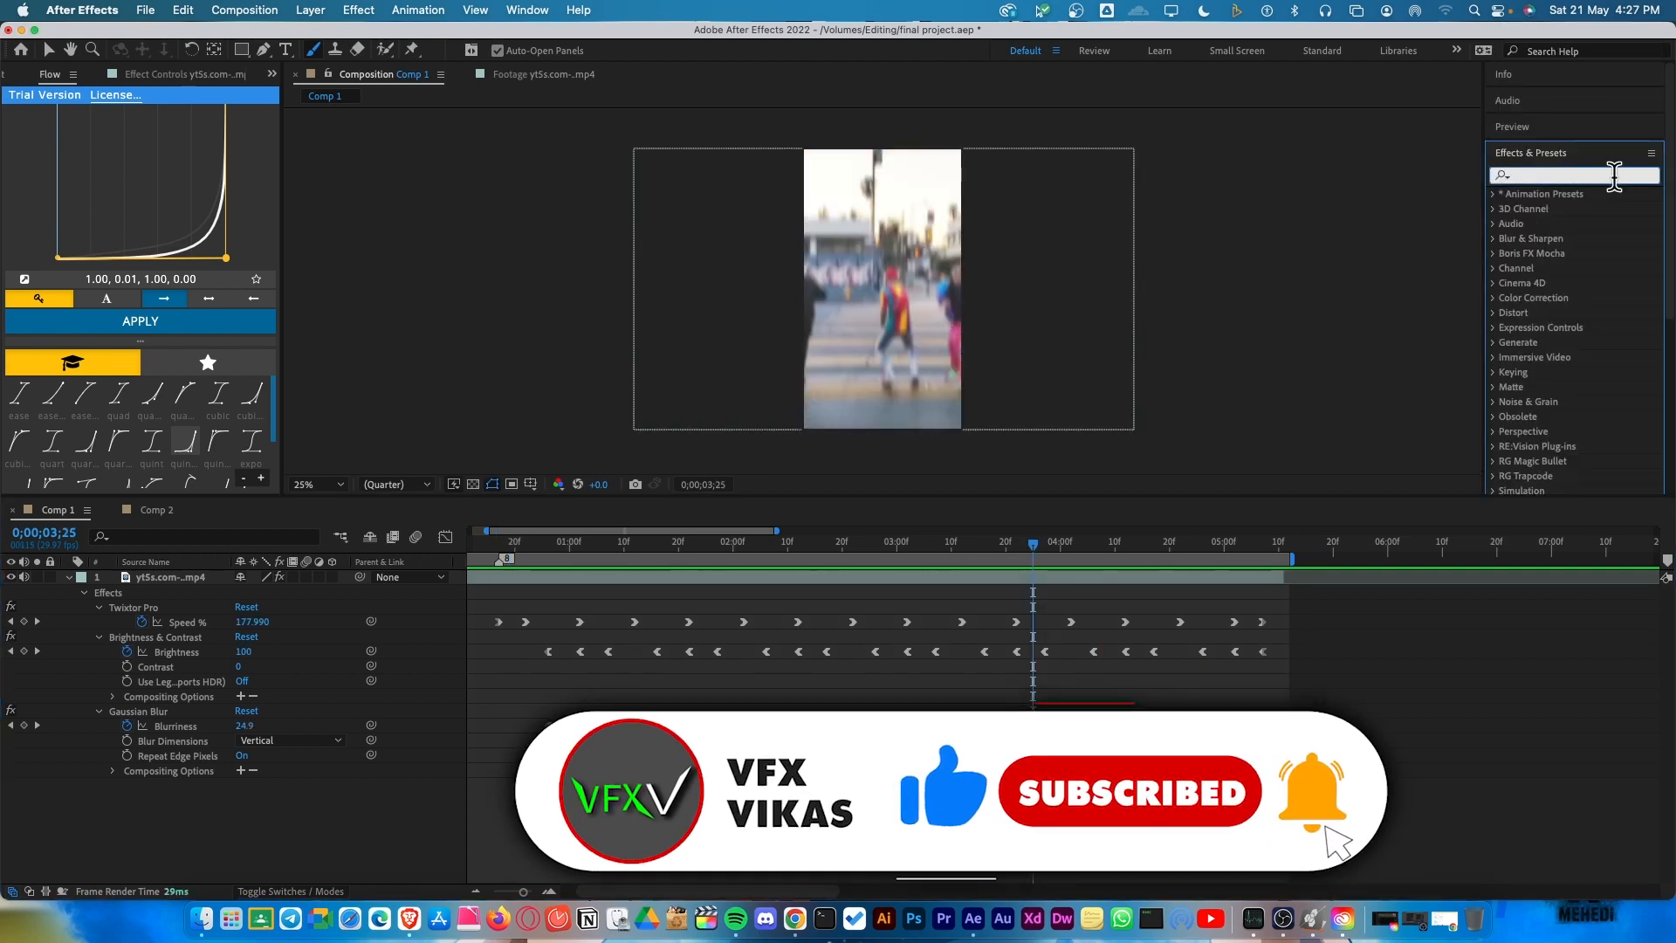
{"action": "left_click", "coordinate": [1613, 175]}
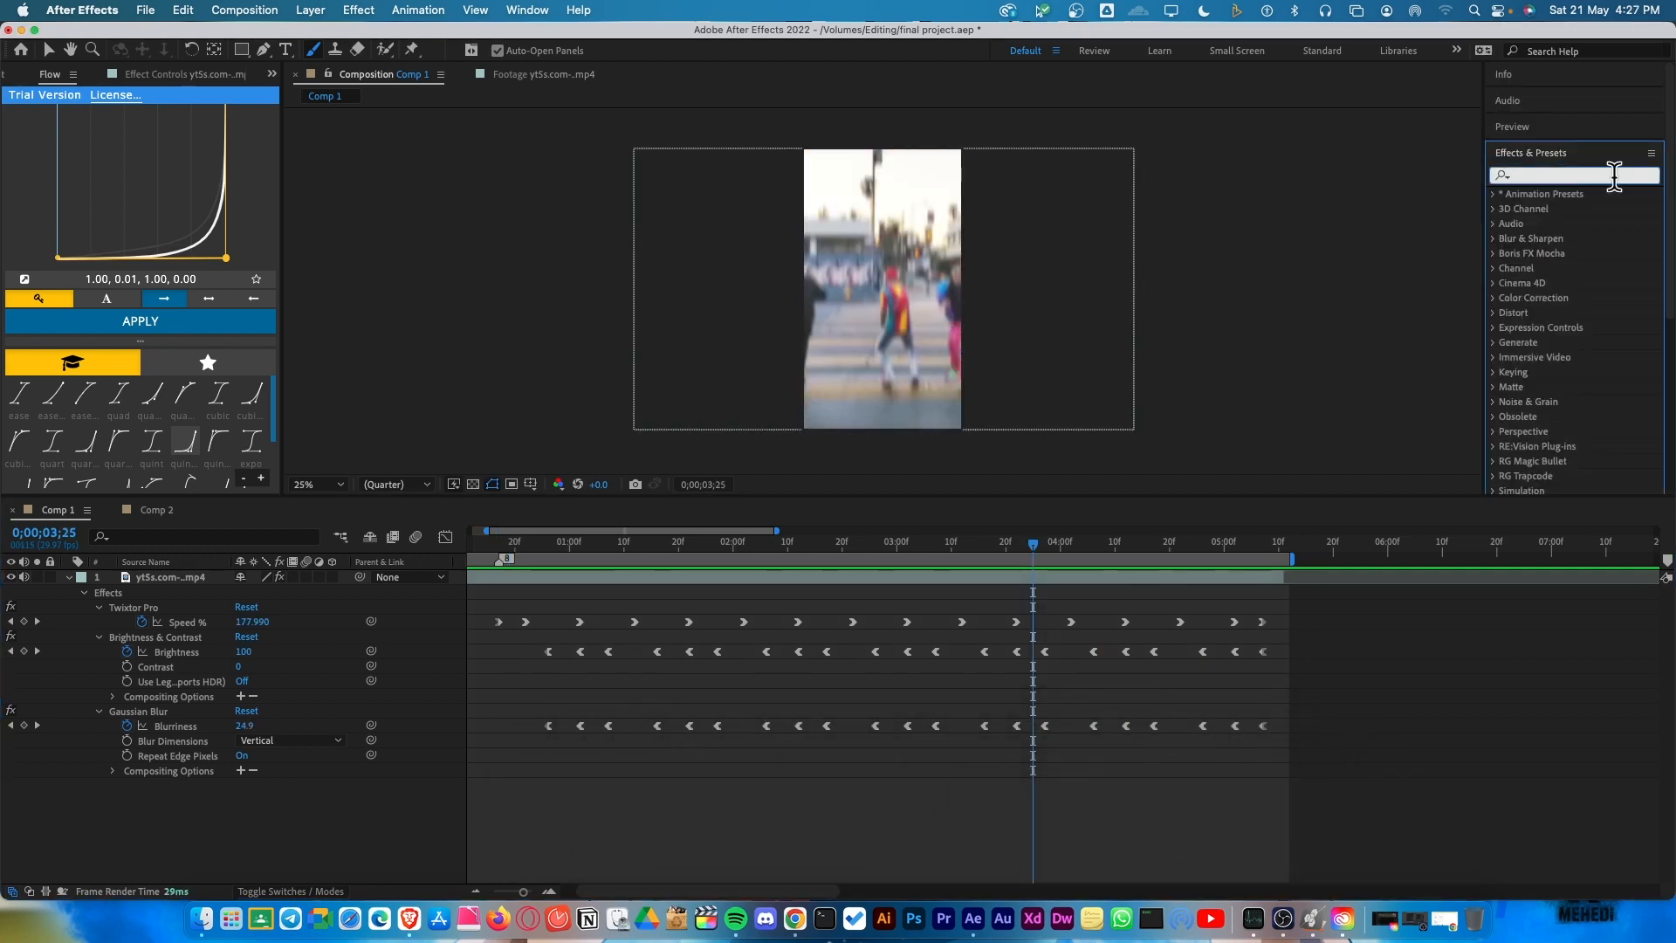
{"action": "type", "text": "sharp"}
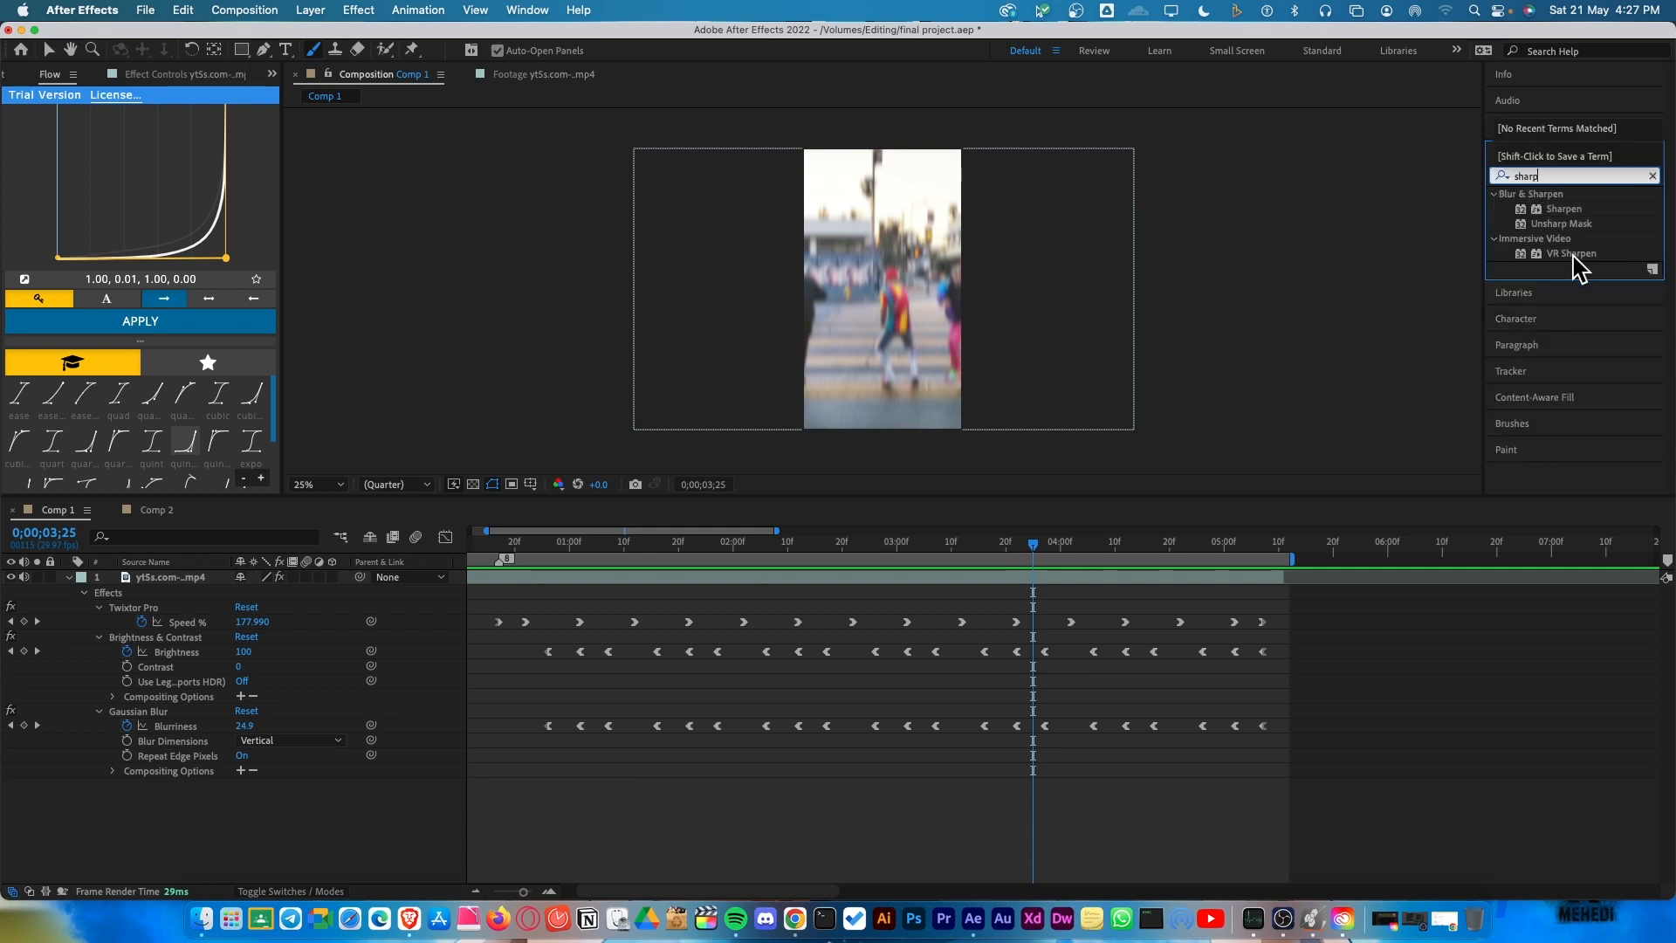
{"action": "left_click_drag", "start_coordinate": [1572, 256], "coordinate": [644, 450]}
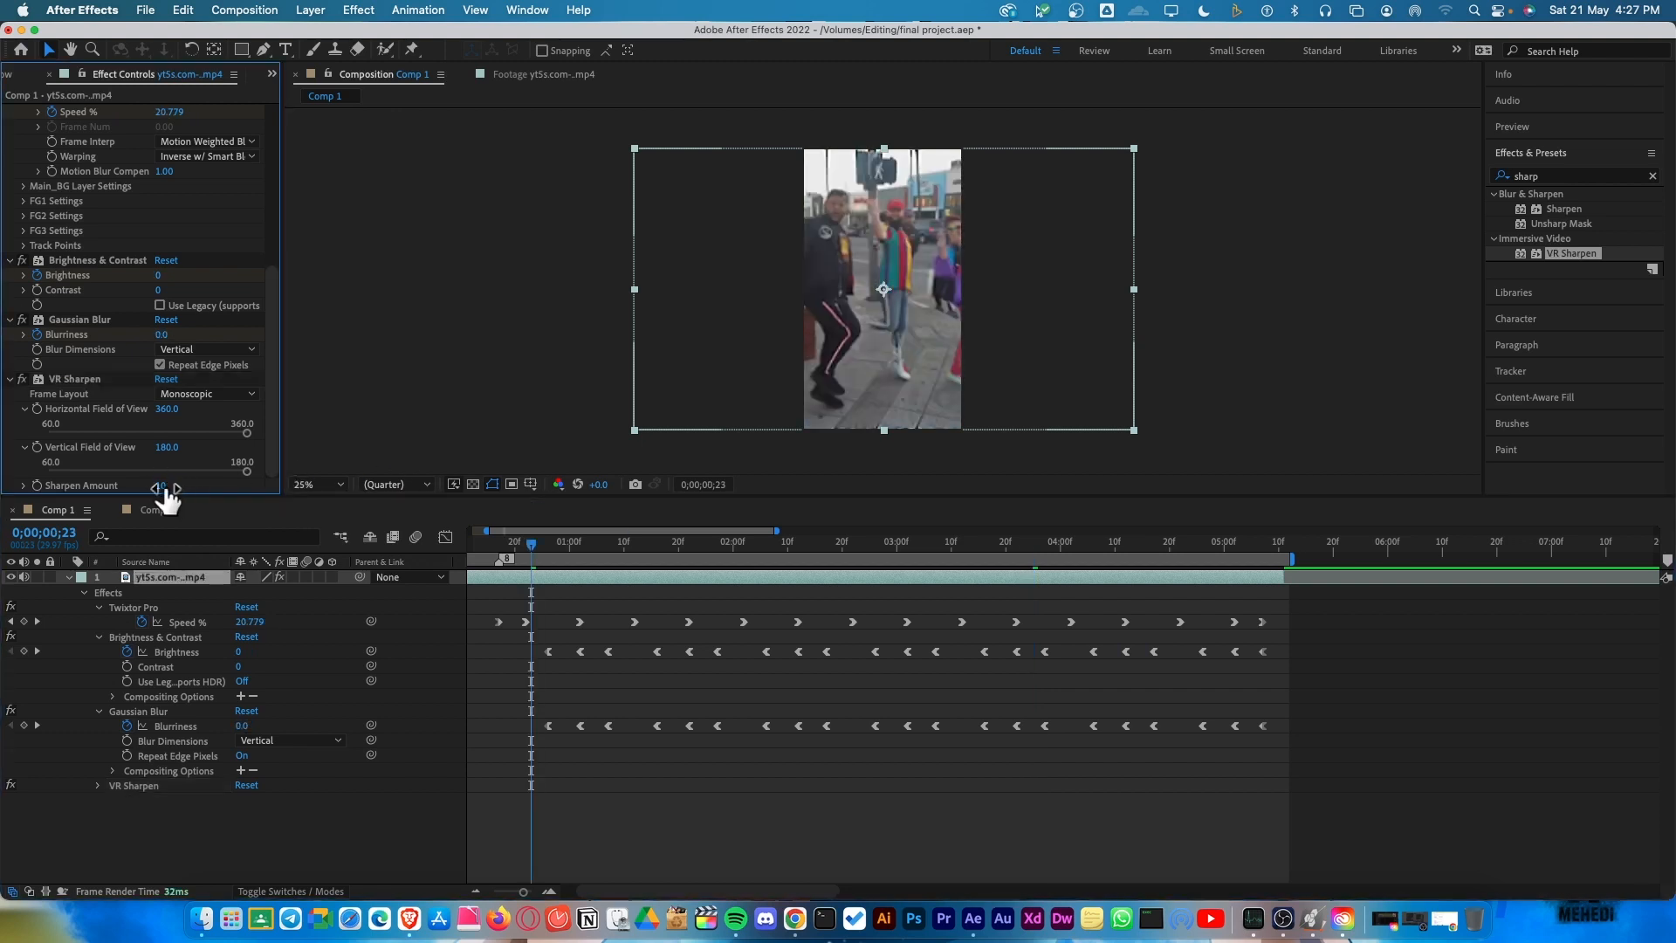
Search the effects for "vr glow" and add VR Glow to the dance clip.
{"action": "left_click", "coordinate": [1532, 175]}
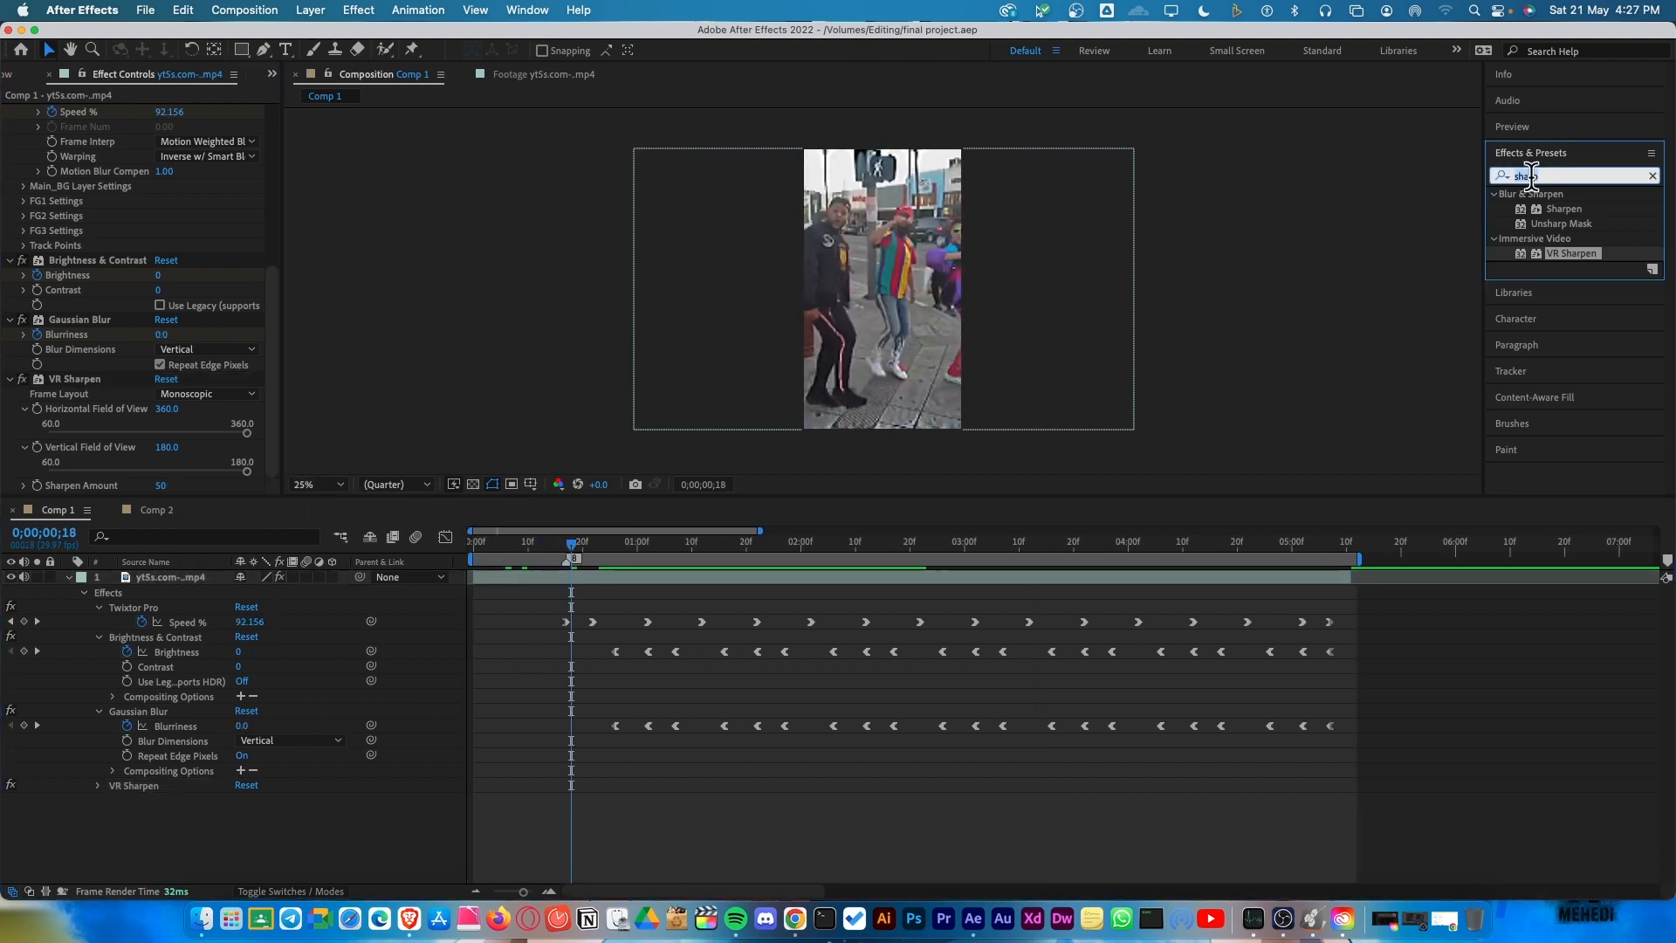
{"action": "type", "text": "vr"}
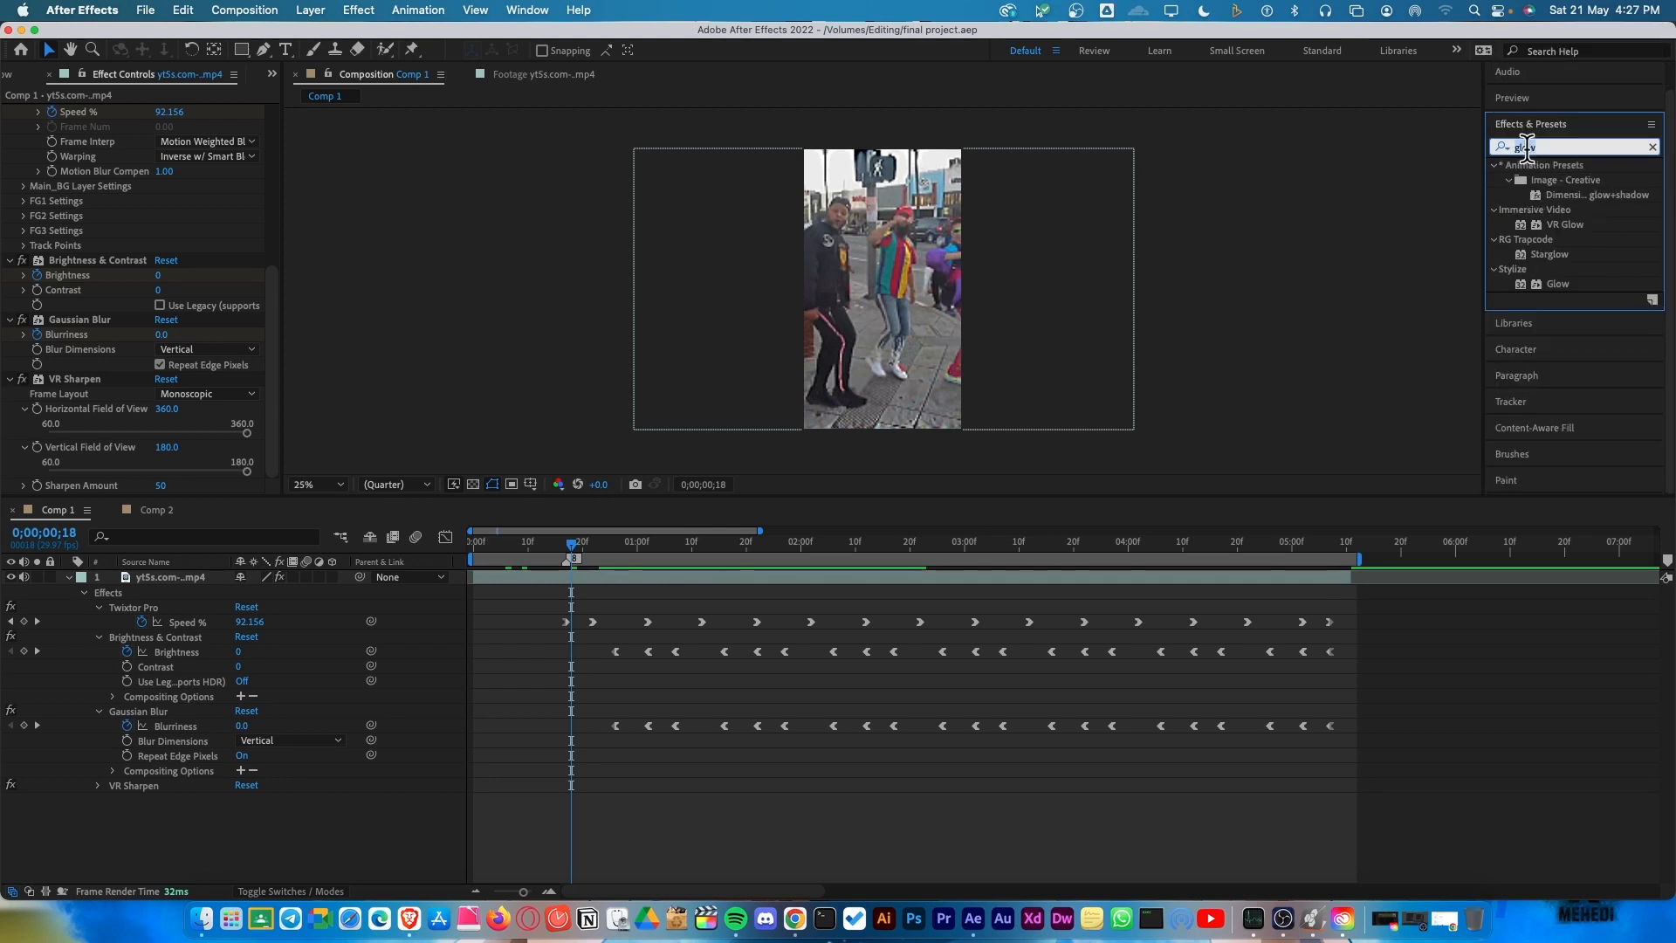
{"action": "type", "text": " glow"}
{"action": "left_click_drag", "start_coordinate": [1562, 209], "coordinate": [876, 271]}
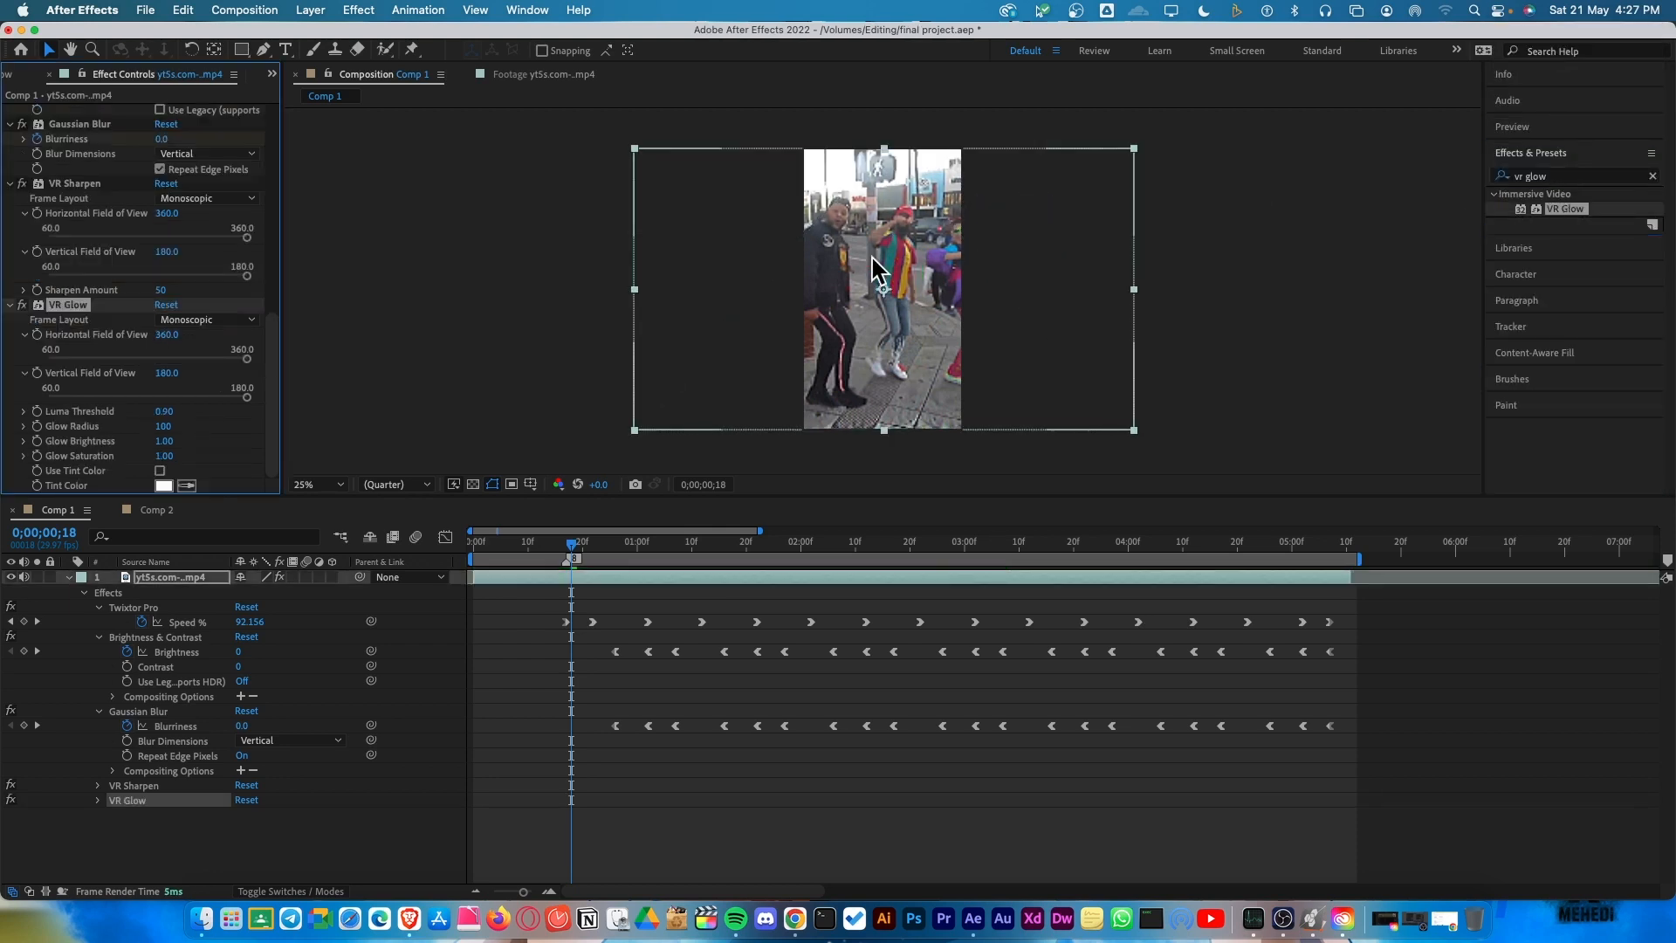
Enable VR Glow's tint color and set it to bright green 4CFF00.
{"action": "left_click", "coordinate": [162, 485]}
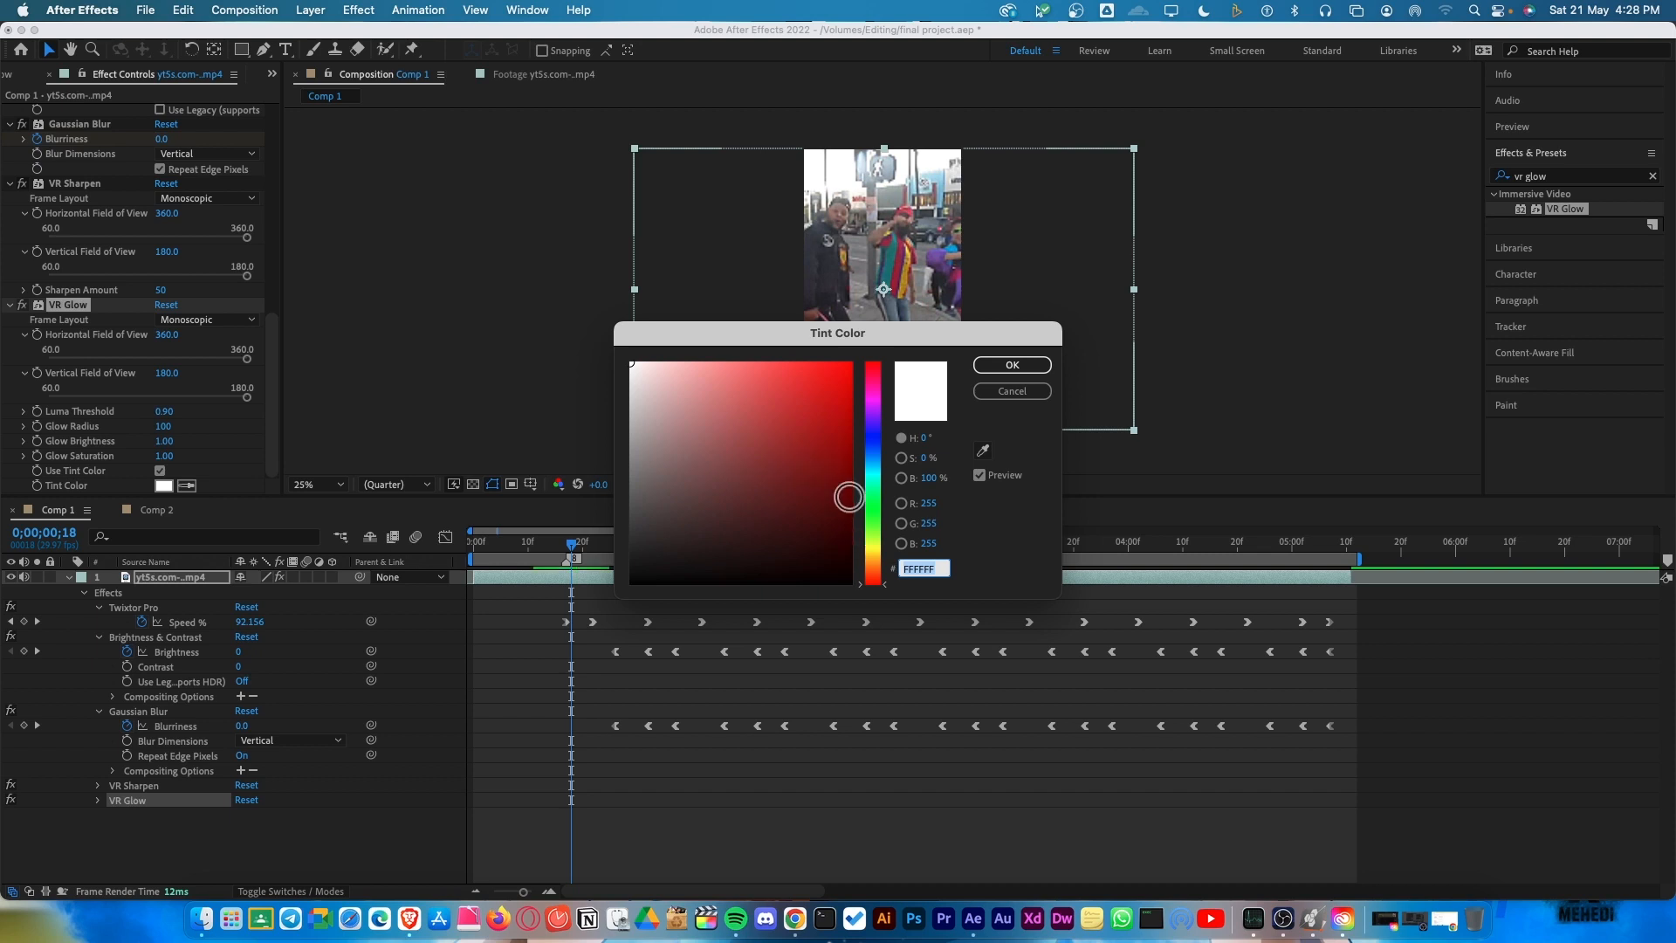
{"action": "left_click_drag", "start_coordinate": [875, 547], "coordinate": [875, 522]}
{"action": "left_click_drag", "start_coordinate": [806, 414], "coordinate": [1006, 328]}
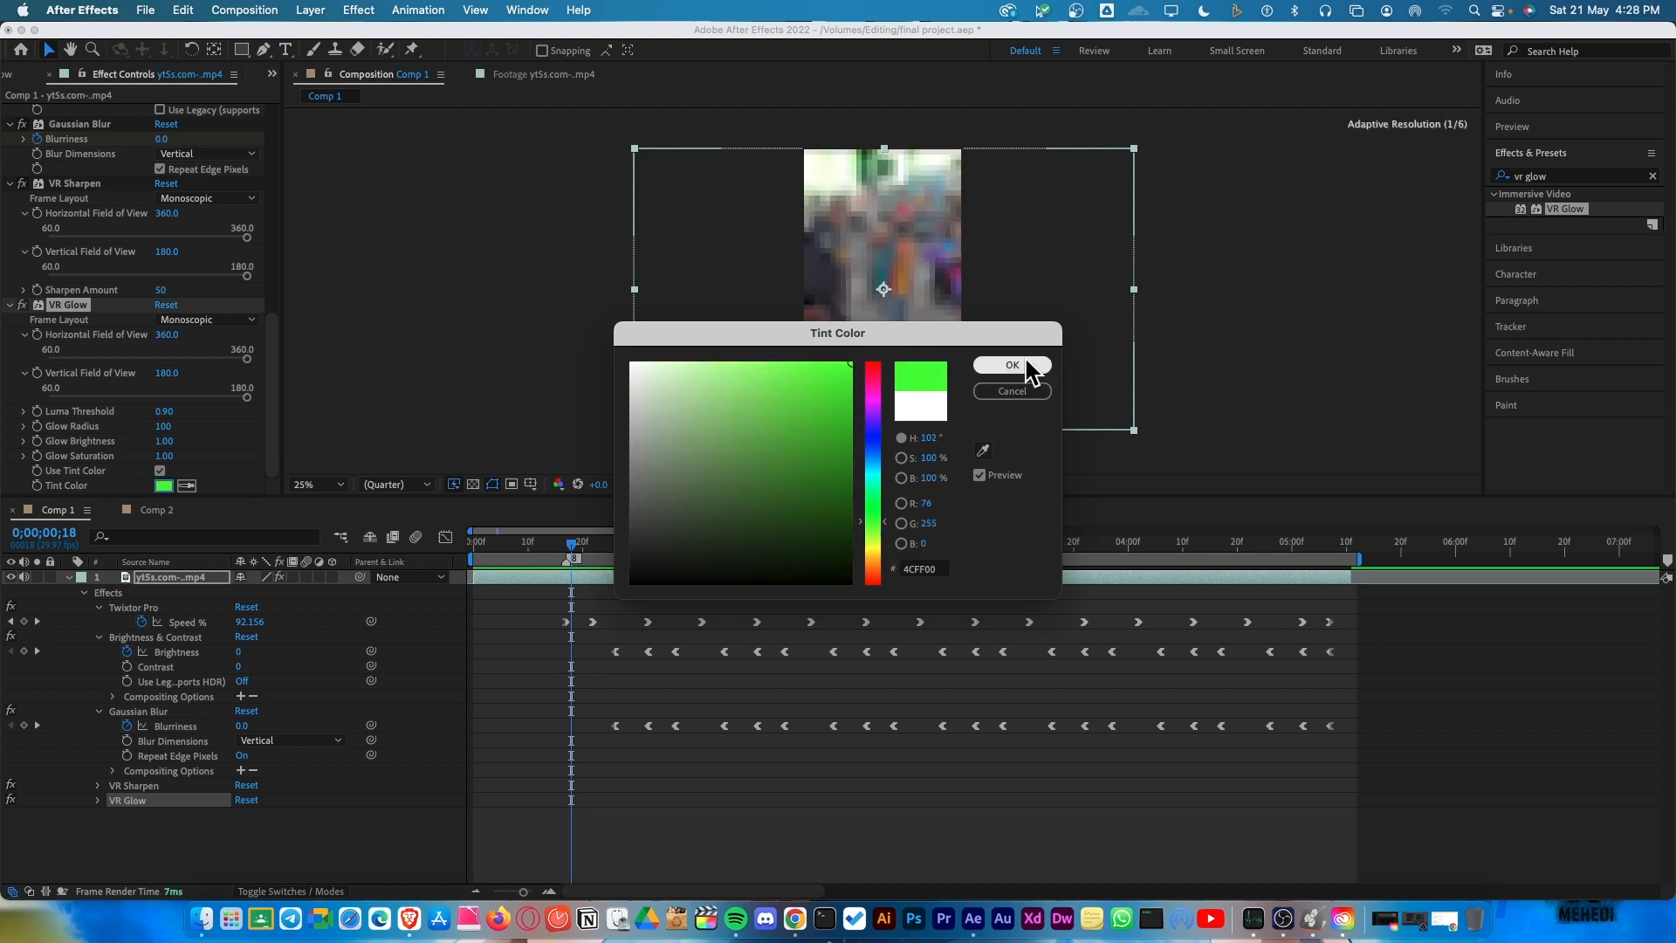
{"action": "left_click", "coordinate": [1028, 364]}
Preview the clip with the green glow from 0;00;00;13 and clear the effects search.
{"action": "left_click", "coordinate": [545, 543]}
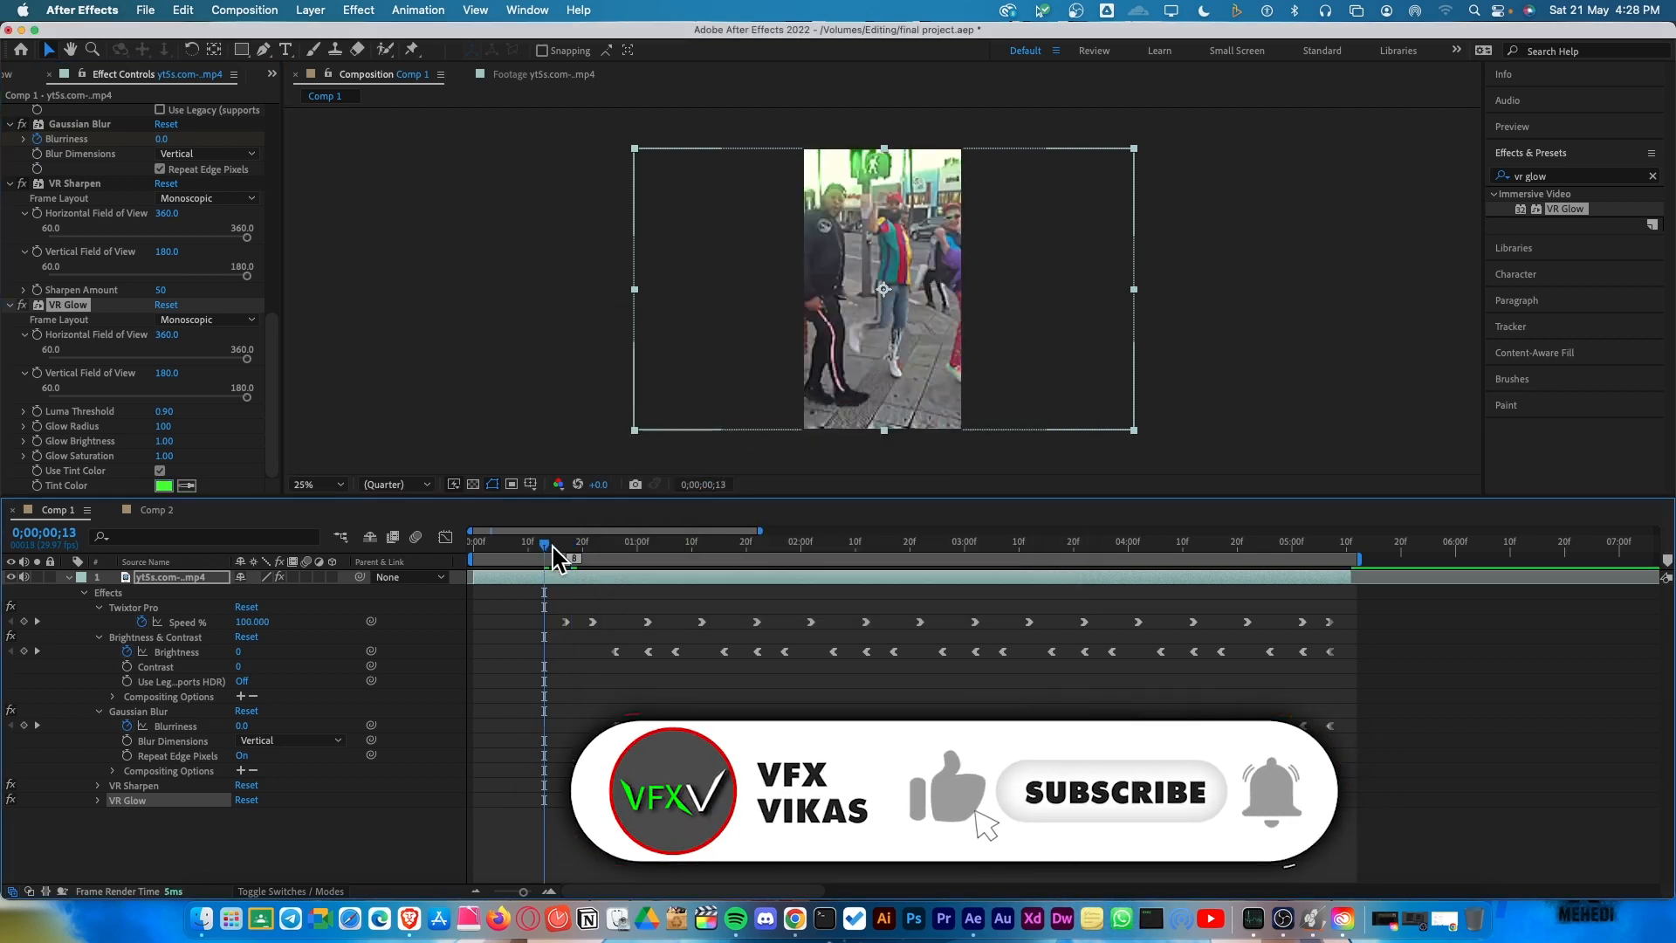
{"action": "key", "text": "space"}
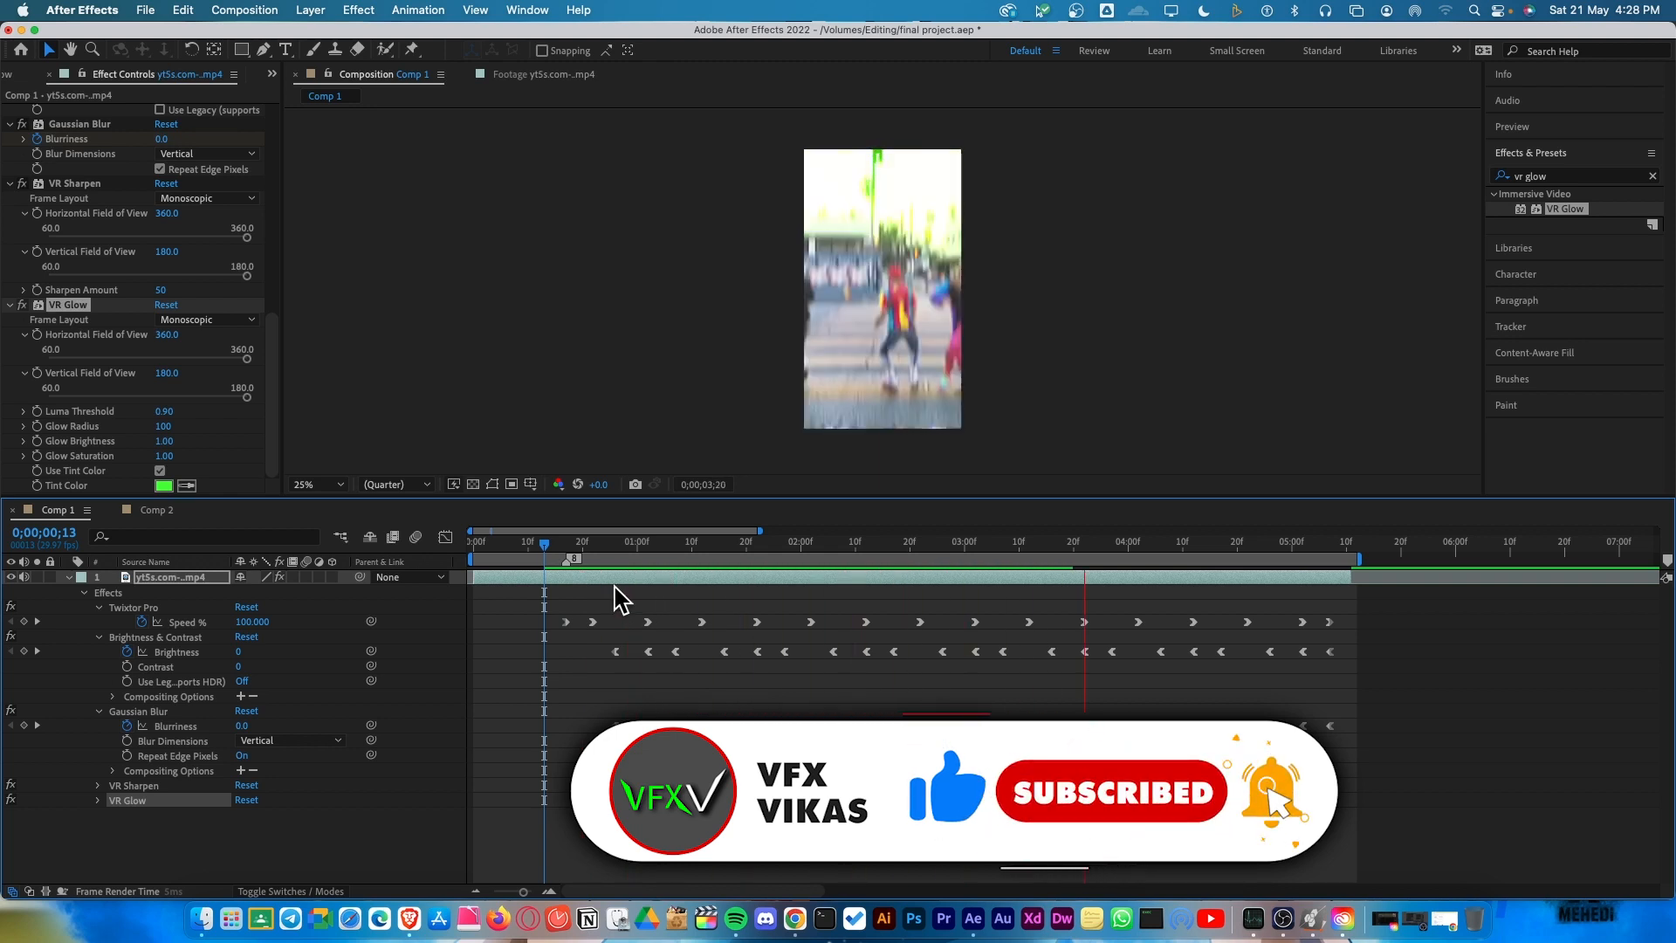
{"action": "left_click", "coordinate": [533, 543]}
{"action": "left_click", "coordinate": [1652, 176]}
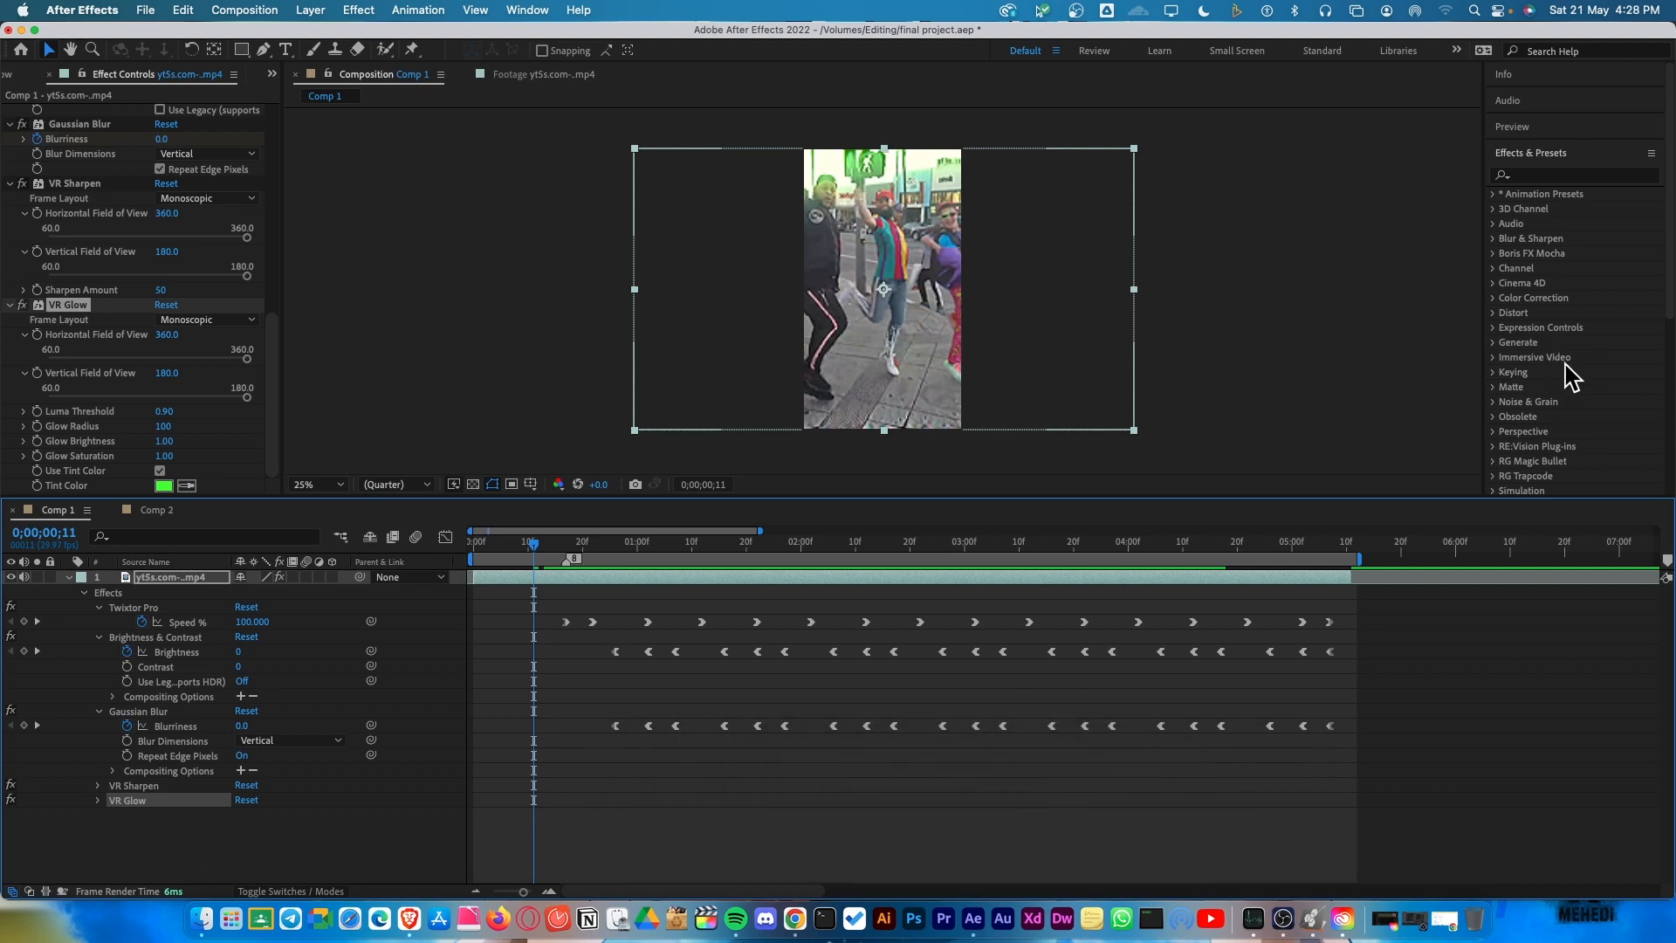
Maximize the composition view, enlarge it to 50% and play the finished effect from 0;00;00;11.
{"action": "key", "text": "grave"}
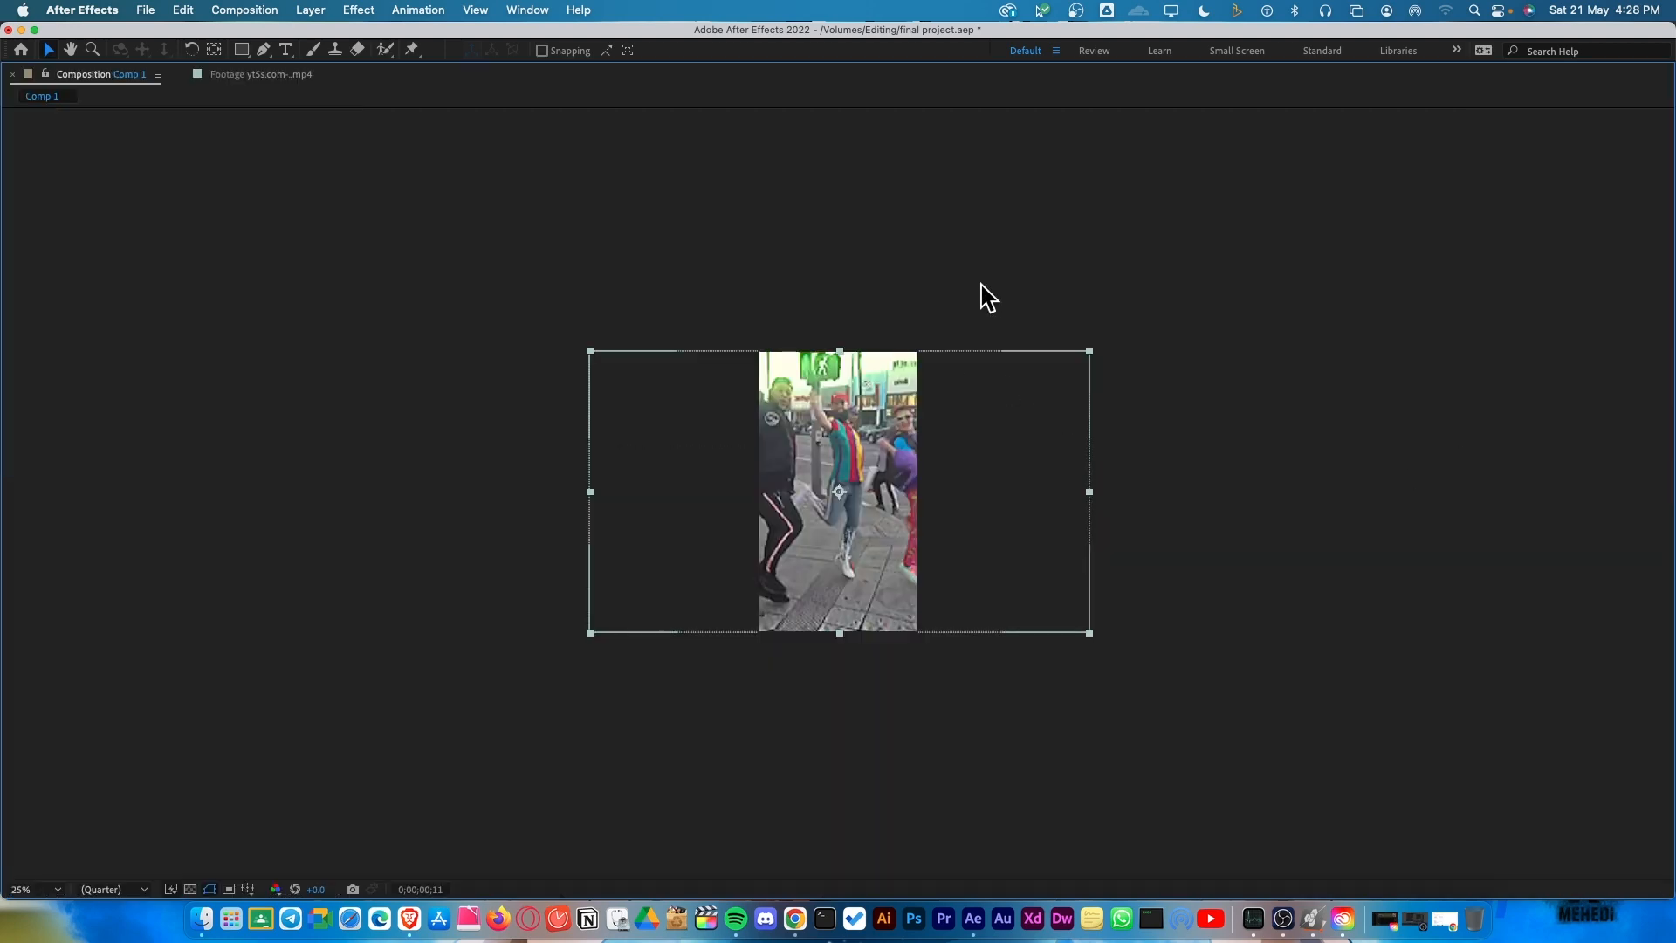
{"action": "scroll", "coordinate": [896, 498], "scroll_direction": "up", "scroll_amount": 2}
{"action": "key", "text": "space"}
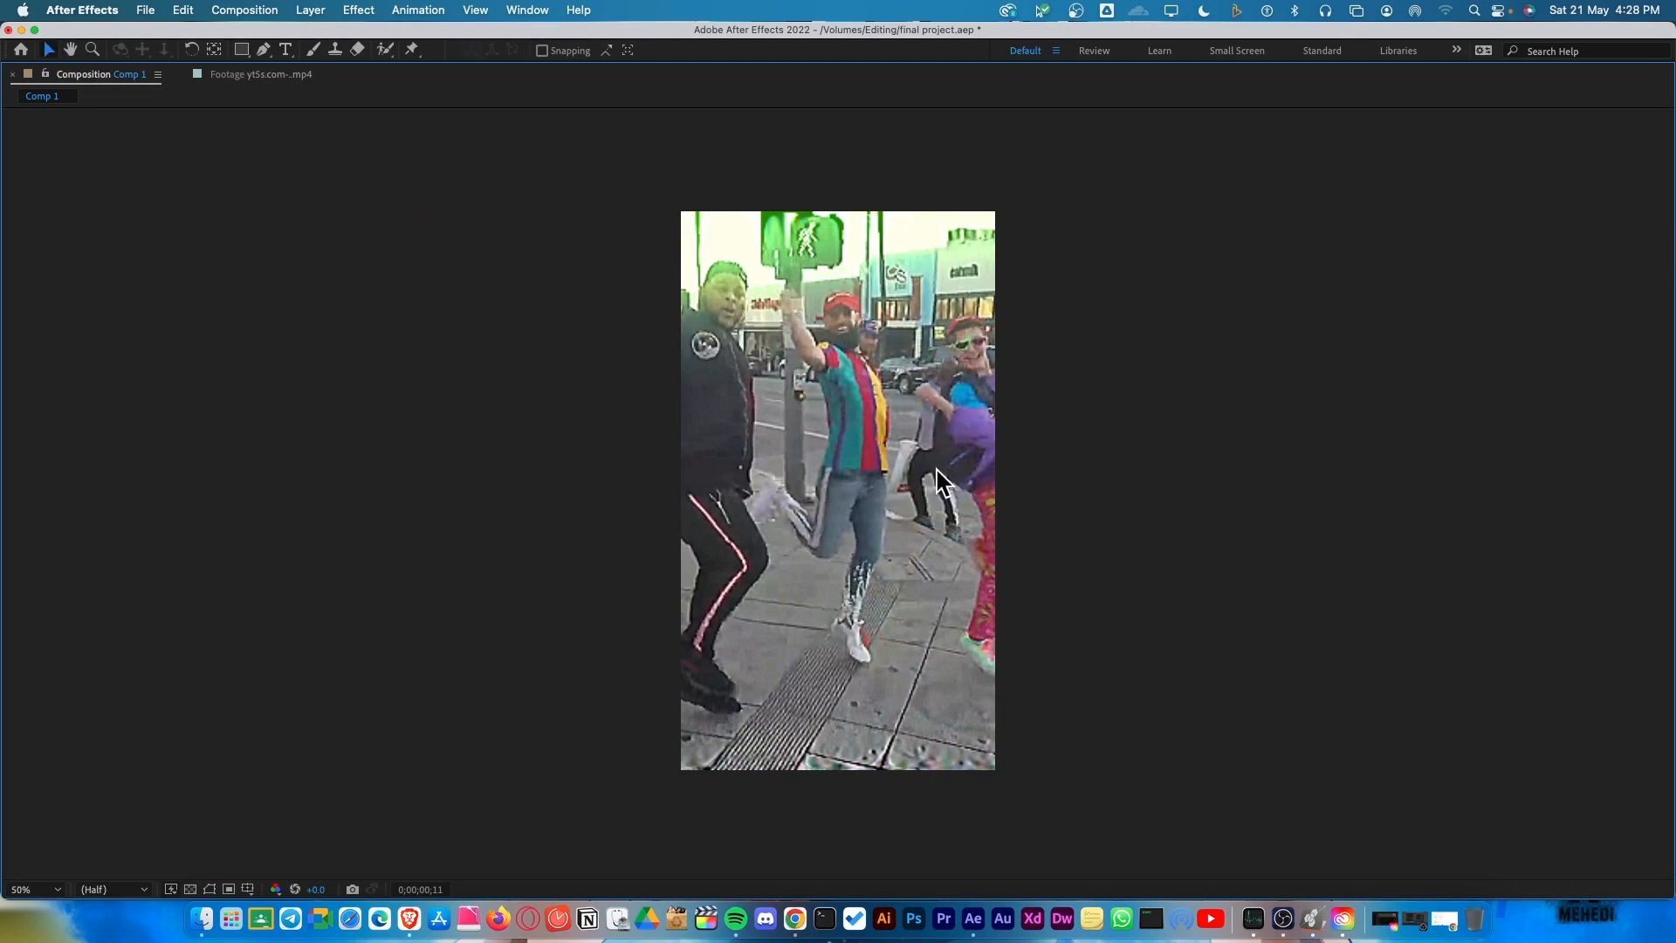